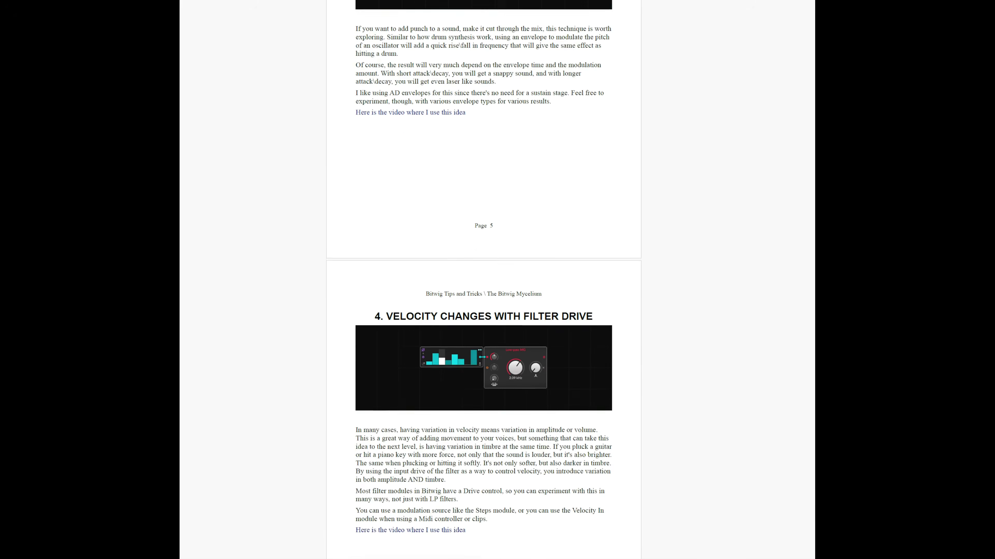
pyautogui.scroll(-9, 483, 280)
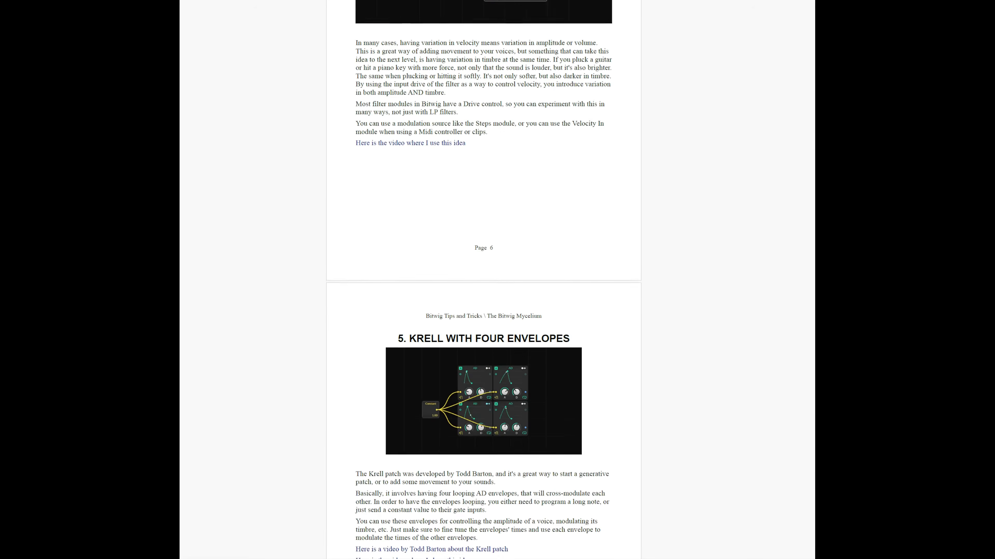
pyautogui.scroll(-4, 483, 280)
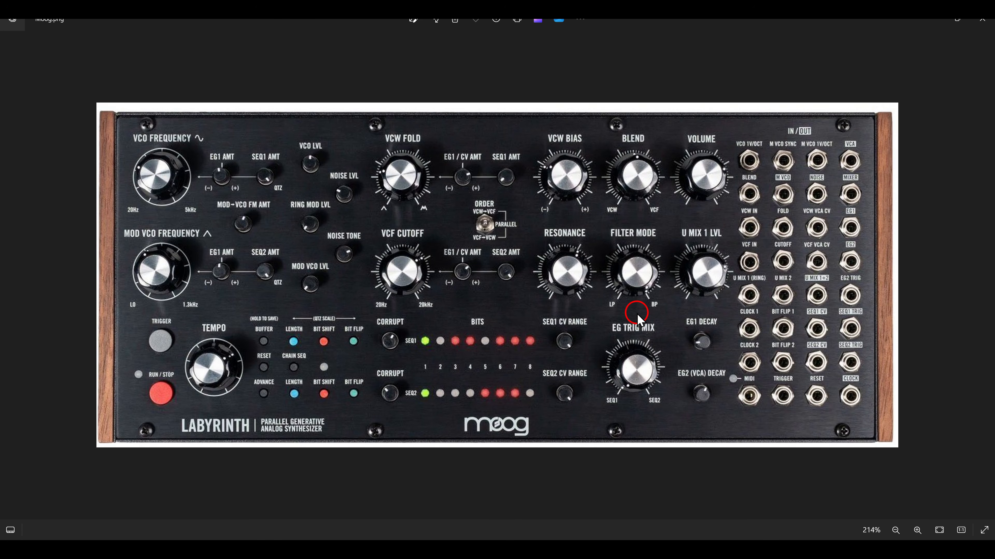
# Outline the EG Trig Mix knob, its SEQ1/SEQ2 labels and the two sequencer rows on the Moog Labyrinth picture.
pyautogui.moveTo(589, 310); pyautogui.dragTo(680, 408)
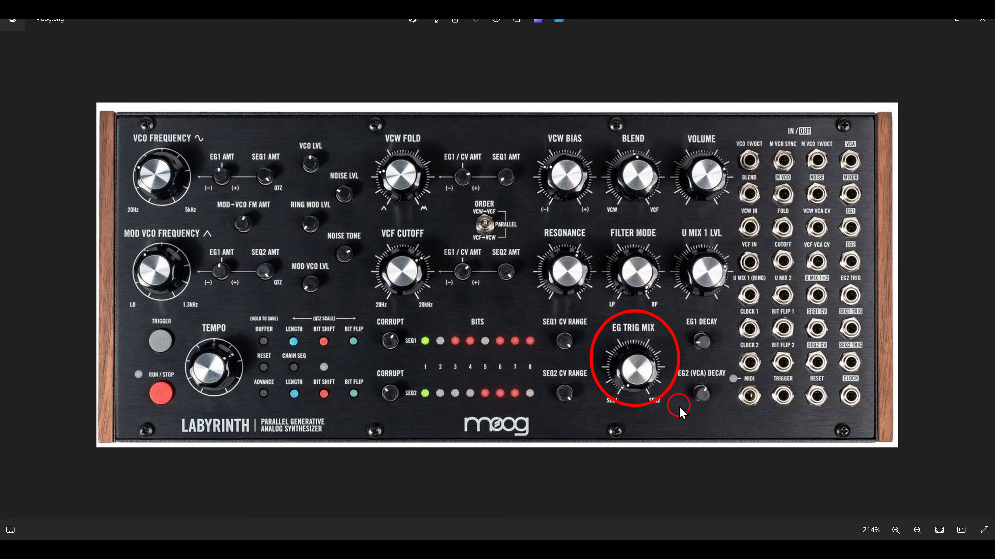
pyautogui.moveTo(361, 308); pyautogui.dragTo(545, 358)
pyautogui.moveTo(362, 360); pyautogui.dragTo(545, 418)
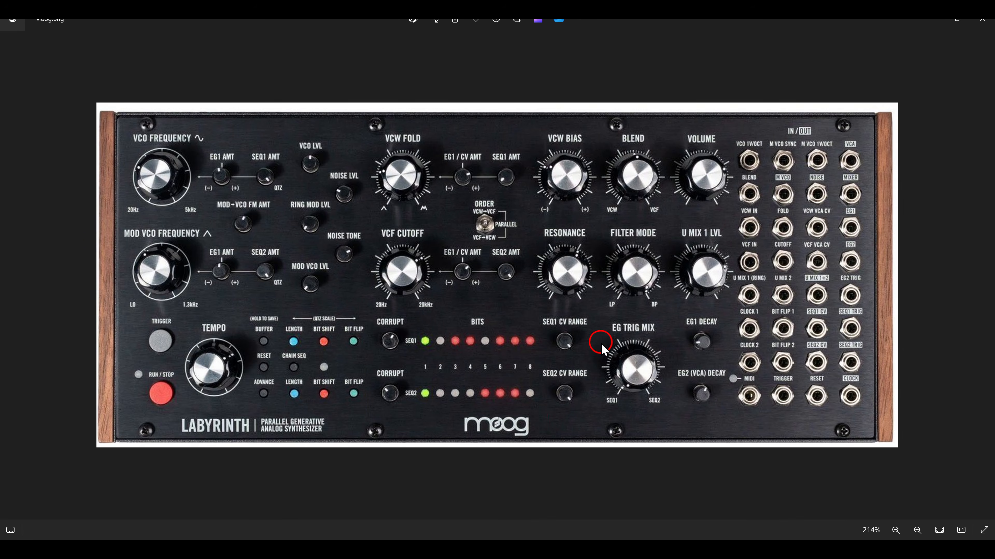
pyautogui.moveTo(590, 385)
pyautogui.mouseDown()
pyautogui.moveTo(628, 419)
pyautogui.moveTo(674, 420)
pyautogui.mouseUp()
# Switch to the Triggers Poly Grid patch in Bitwig Studio.
pyautogui.hotkey('alt', 'Tab')
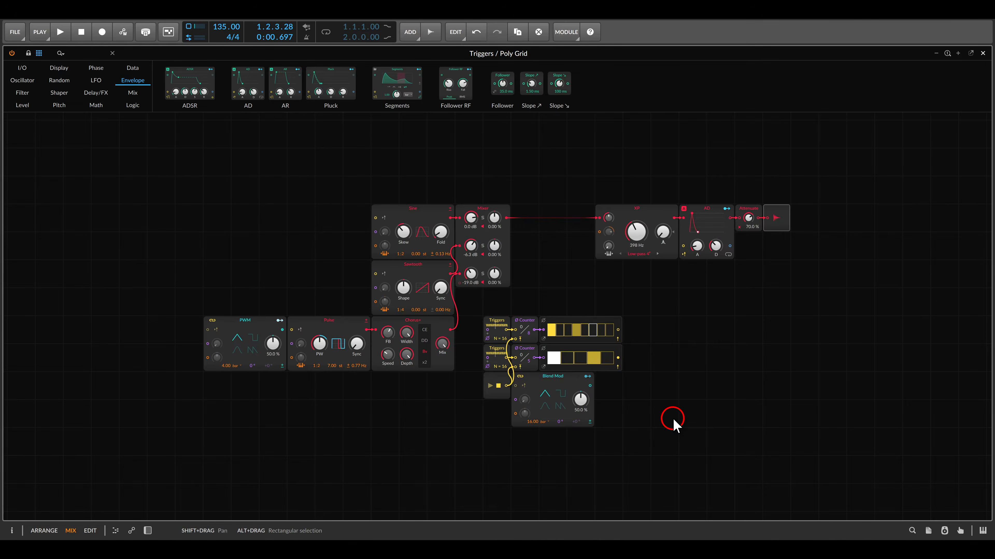
pyautogui.moveTo(673, 373); pyautogui.dragTo(642, 325)
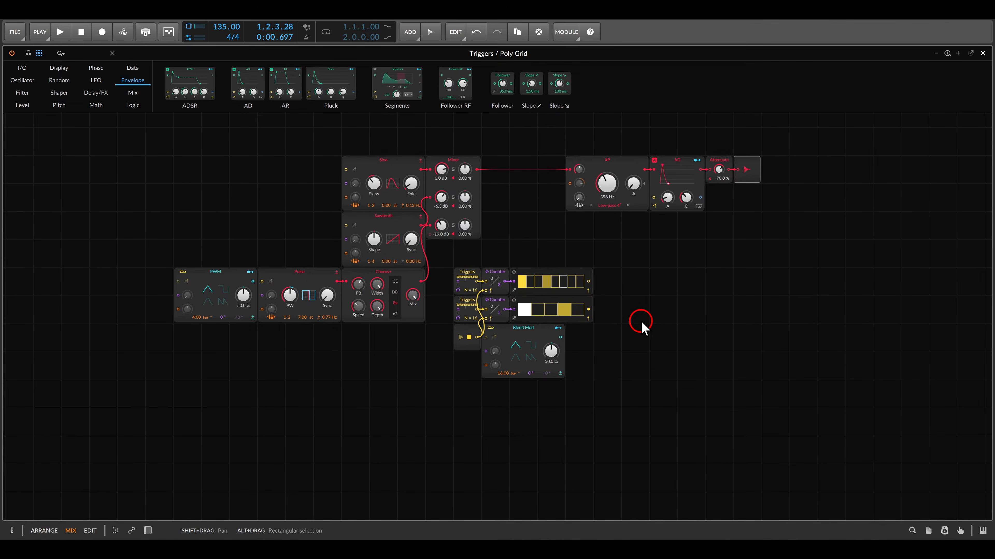
pyautogui.scroll(1, 586, 347)
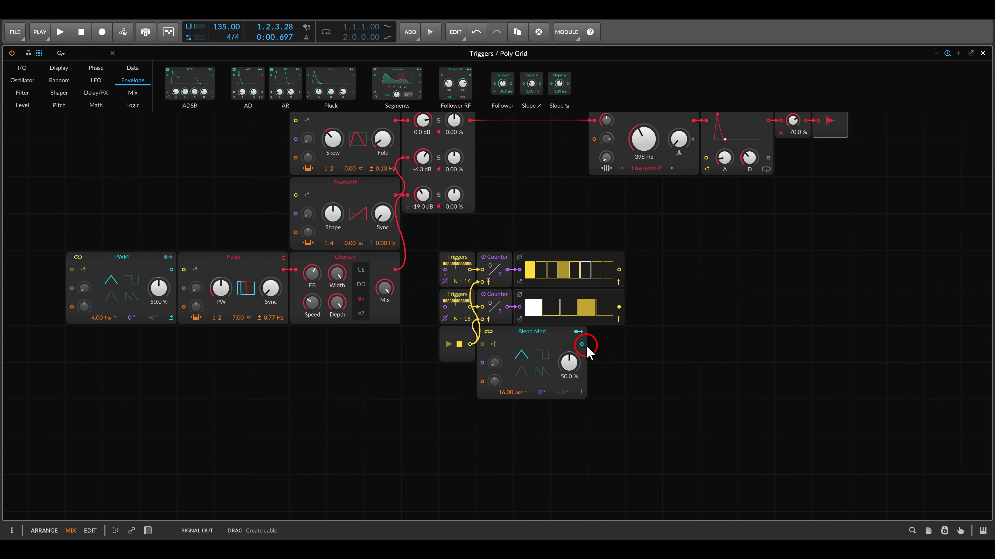
pyautogui.moveTo(634, 282); pyautogui.dragTo(673, 337)
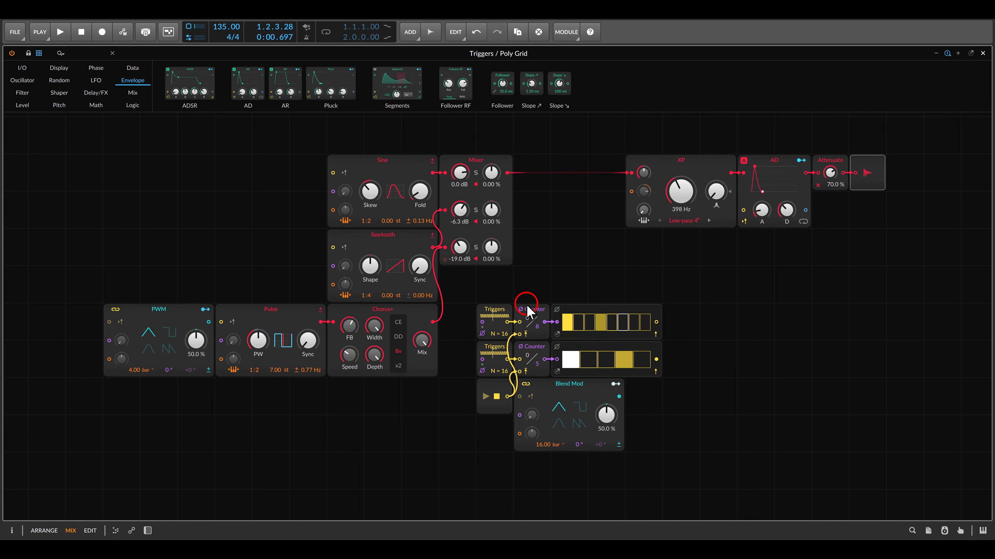
# Patch the 8-step gate row into the AD envelope's gate input and play it with the XP filter cutoff at 2.12 kHz.
pyautogui.moveTo(660, 326); pyautogui.dragTo(743, 210)
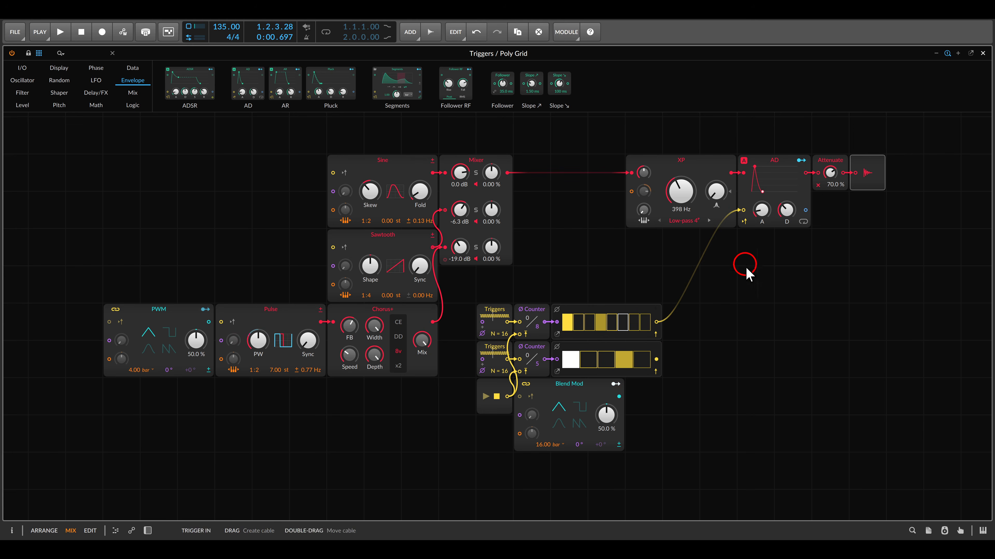
pyautogui.press('space')
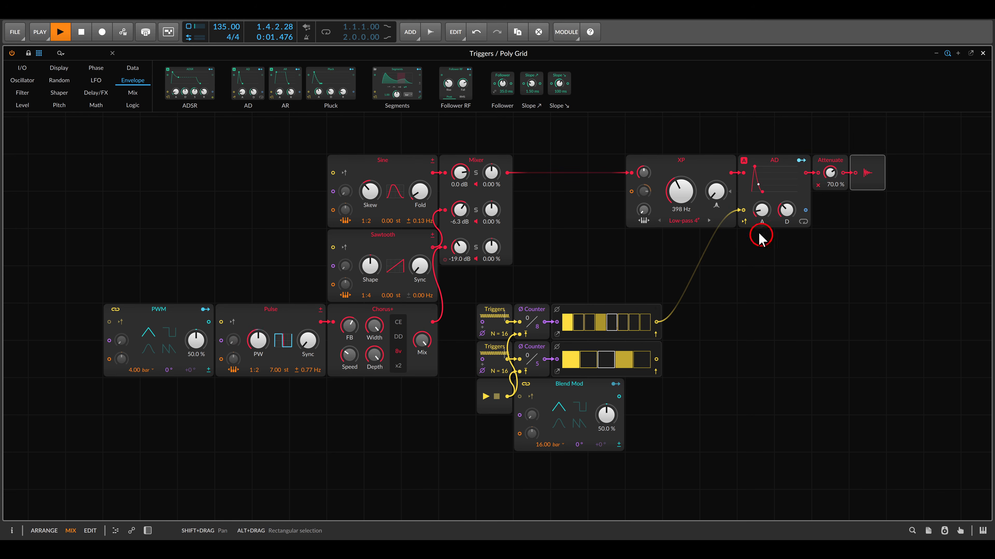
pyautogui.moveTo(685, 195); pyautogui.dragTo(684, 185)
pyautogui.click(711, 296)
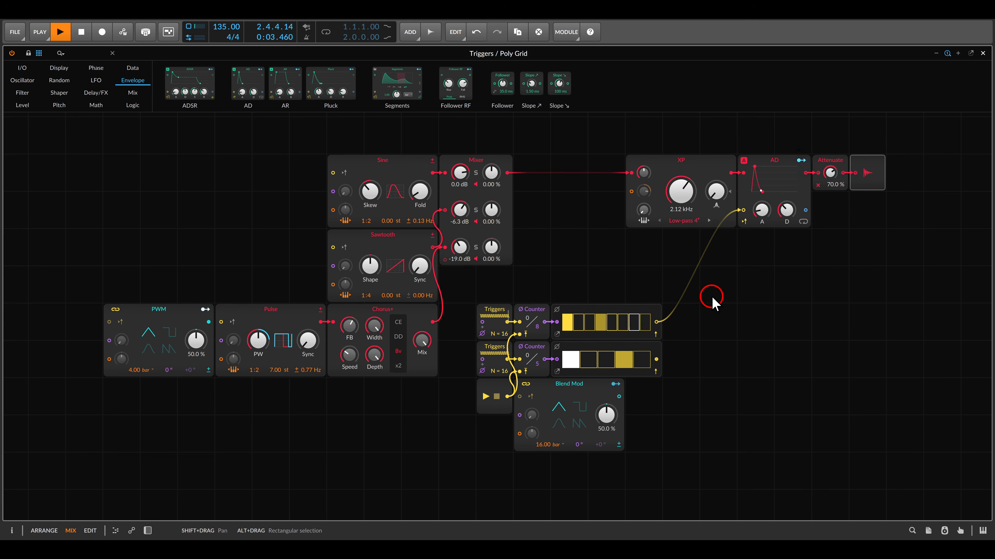
# Try the 5-step gate row as the AD envelope's trigger, ending with its cable disconnected and playback stopped.
pyautogui.moveTo(657, 322); pyautogui.dragTo(656, 359)
pyautogui.click(716, 299)
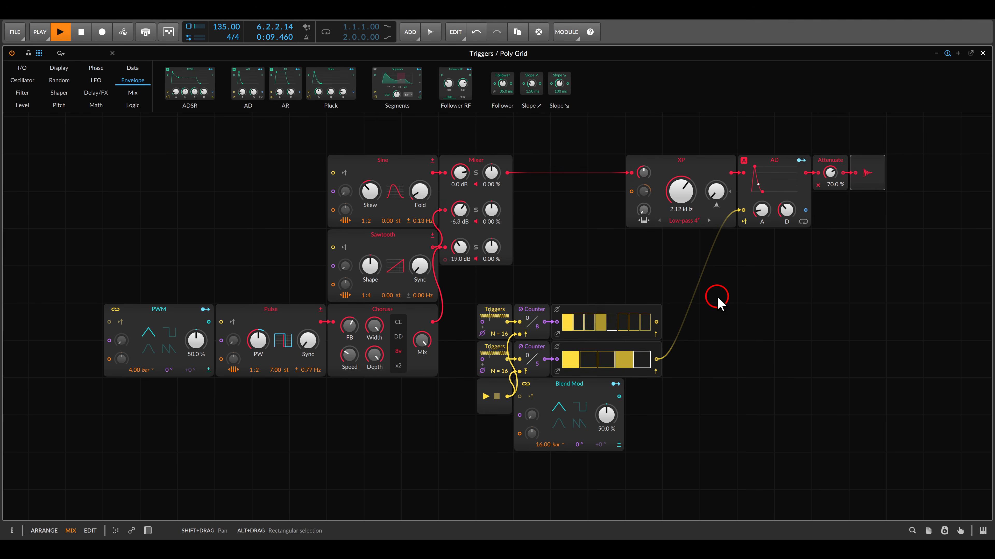
pyautogui.doubleClick(657, 360)
pyautogui.press('space')
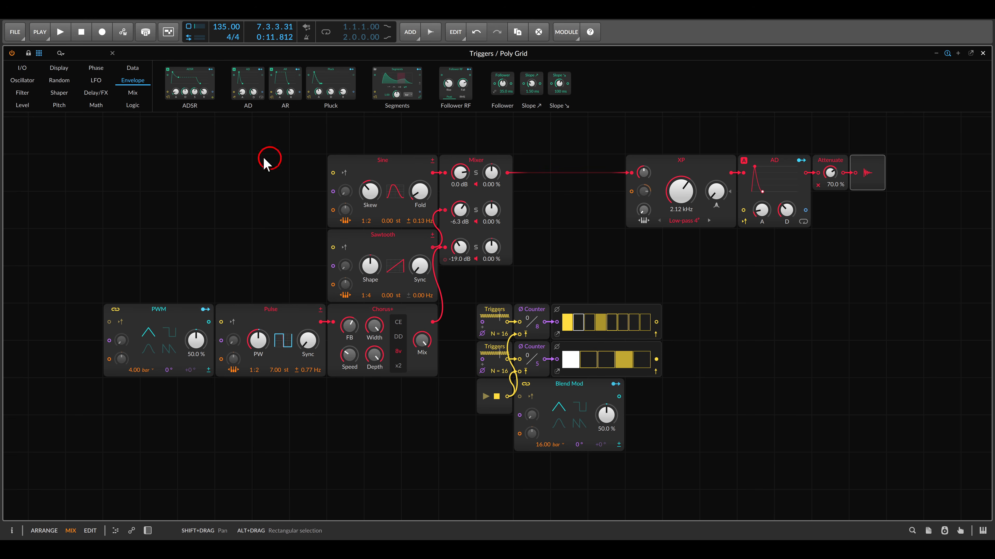
# Insert a Multiply module between the Mixer and the XP filter, and delete the AD envelope after the filter.
pyautogui.click(98, 105)
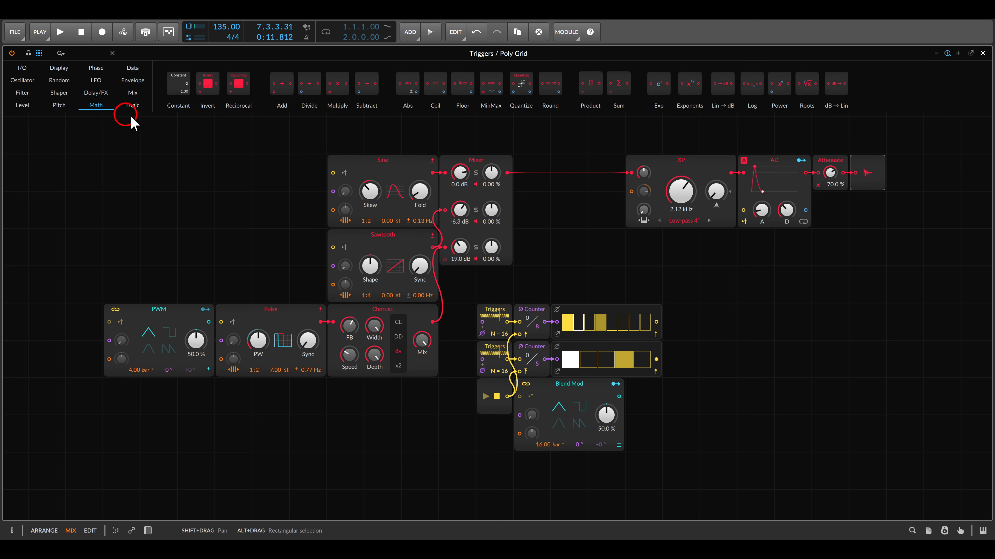
pyautogui.moveTo(331, 104); pyautogui.dragTo(564, 167)
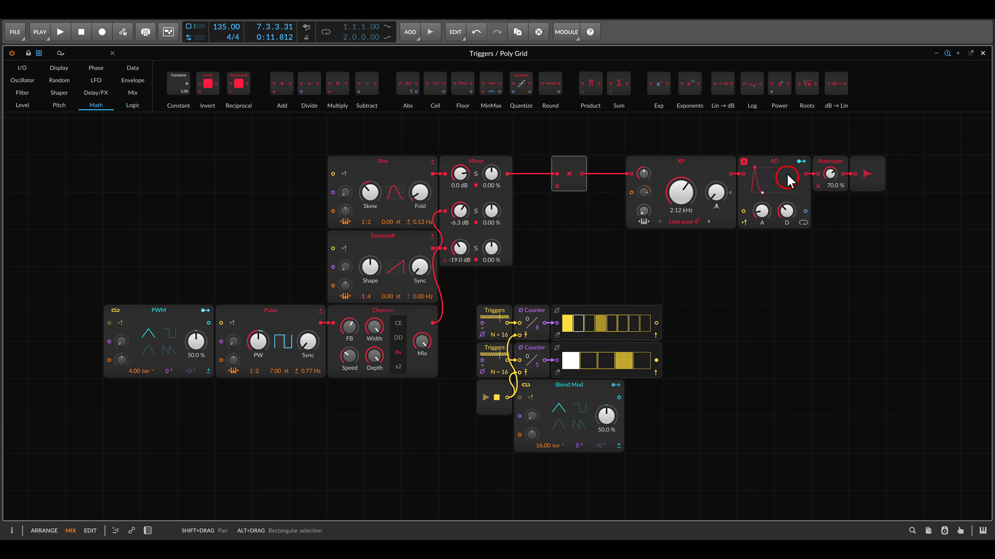
pyautogui.click(775, 187)
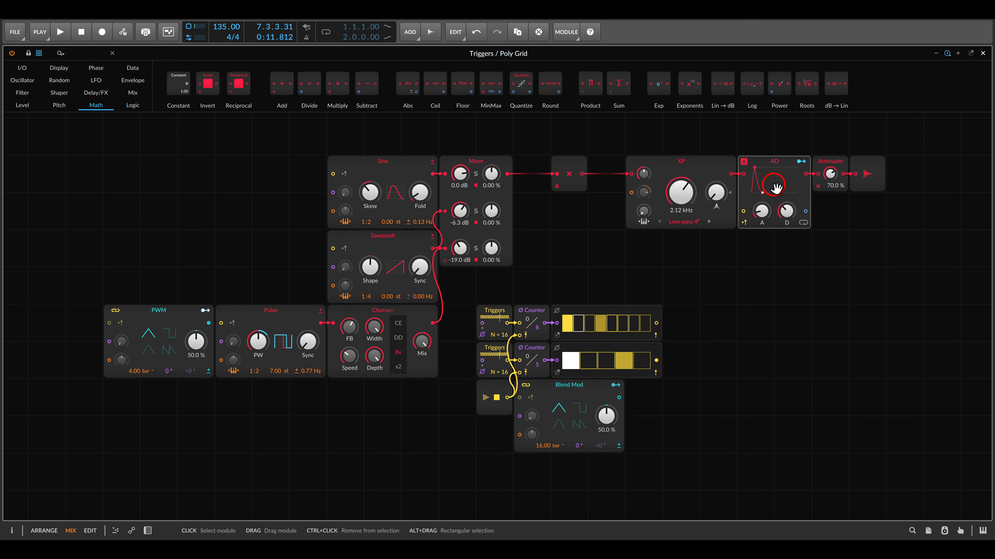
pyautogui.press('Delete')
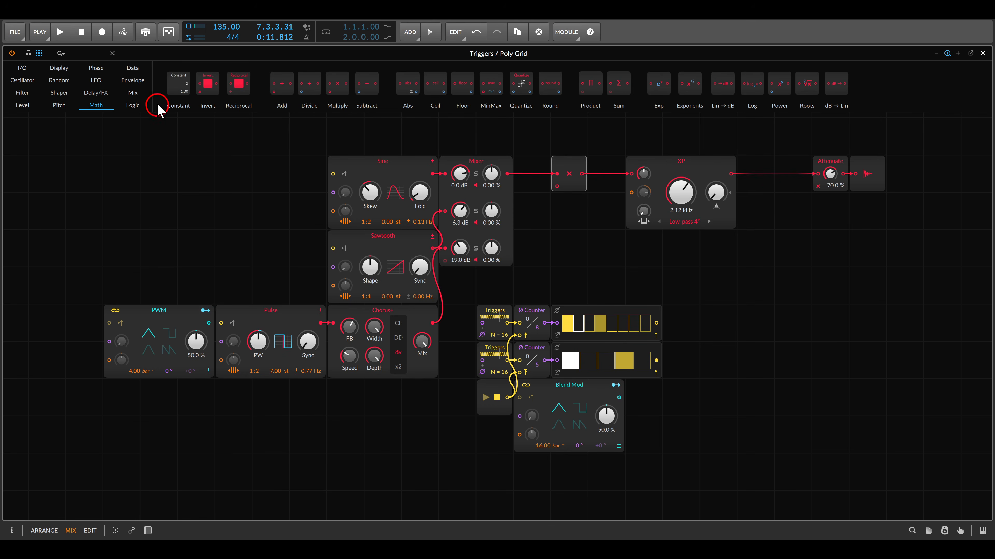
# Add two stacked AD envelopes, the upper one triggered by the 8-step gate row and the lower one by the 5-step row.
pyautogui.click(134, 82)
pyautogui.moveTo(248, 83); pyautogui.dragTo(704, 324)
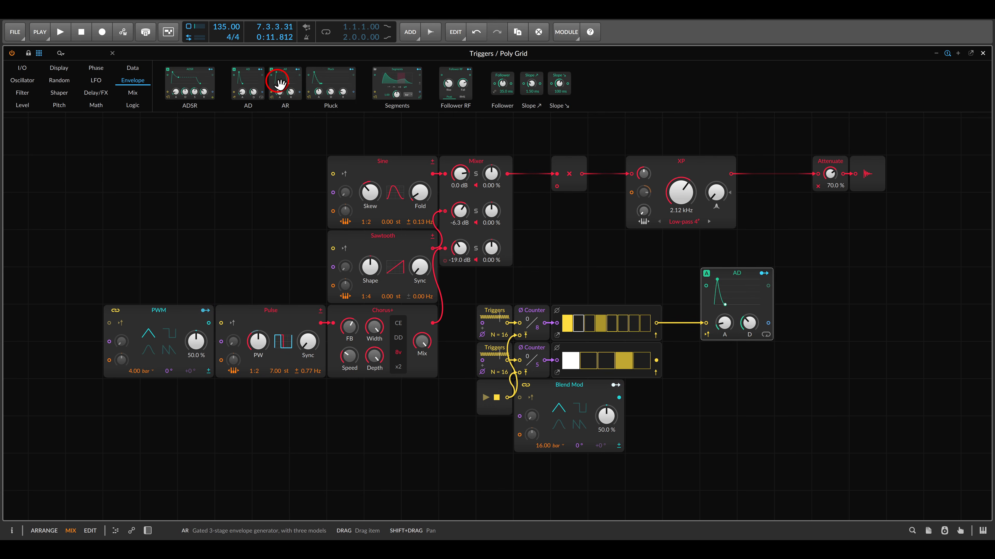
pyautogui.moveTo(253, 90); pyautogui.dragTo(726, 367)
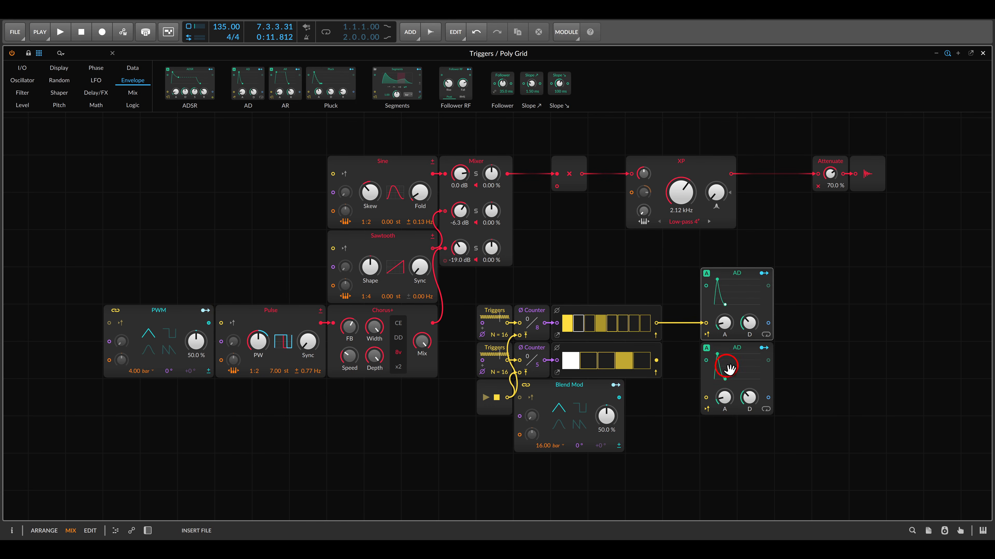
pyautogui.moveTo(656, 360); pyautogui.dragTo(706, 396)
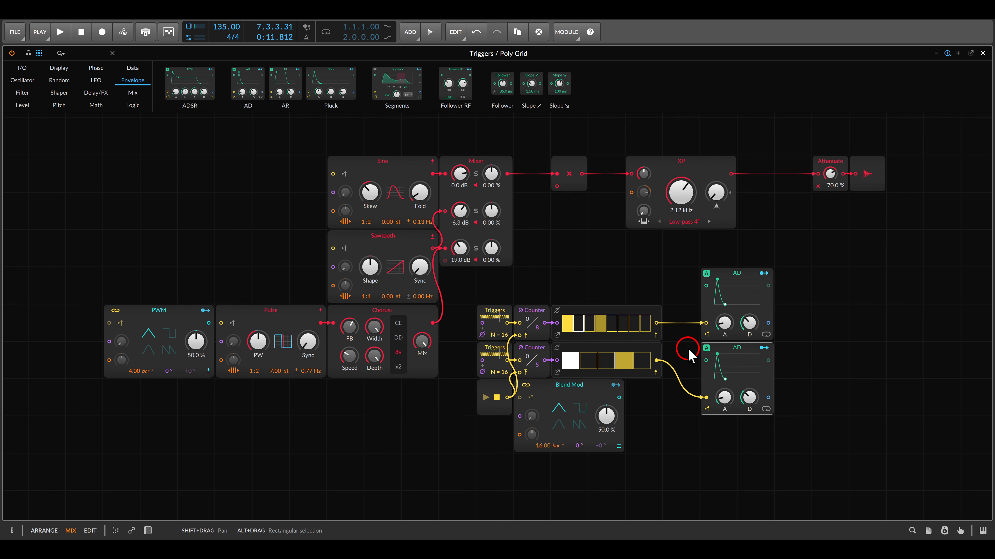
pyautogui.moveTo(686, 348); pyautogui.dragTo(668, 346)
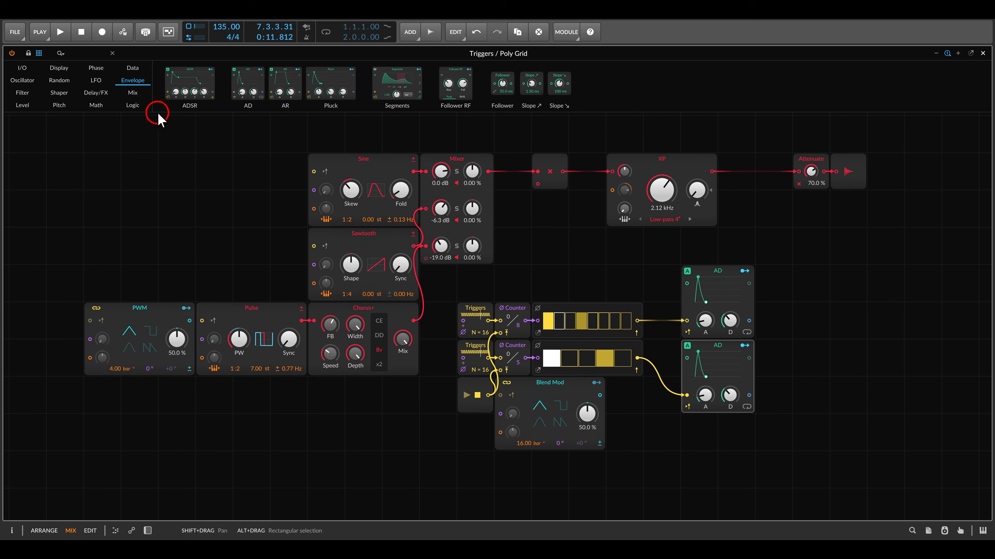
# Add a Blend module fed by both AD envelopes and connect its output to the Multiply module's second input.
pyautogui.click(133, 93)
pyautogui.moveTo(177, 83); pyautogui.dragTo(749, 395)
pyautogui.click(757, 318)
pyautogui.click(799, 333)
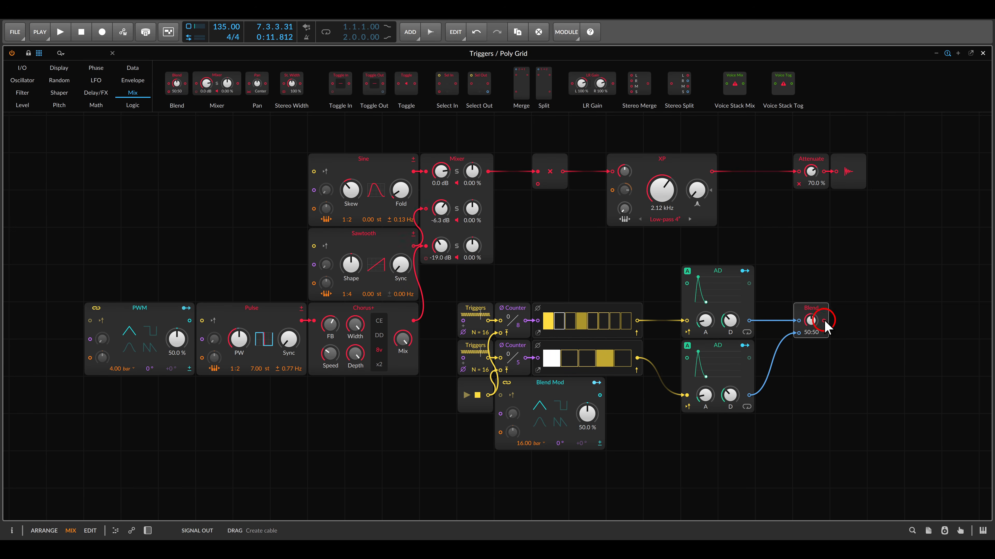
pyautogui.moveTo(823, 320); pyautogui.dragTo(537, 184)
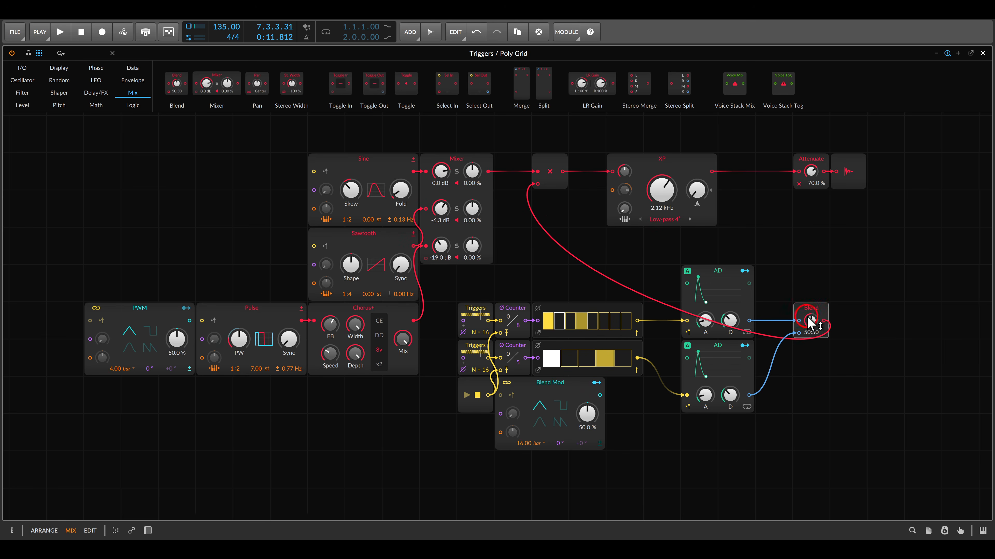
# Start playback with the Blend set to In 2 and adjust the lower AD envelope's attack and decay.
pyautogui.moveTo(810, 320)
pyautogui.mouseDown()
pyautogui.moveTo(810, 337)
pyautogui.moveTo(813, 326)
pyautogui.mouseUp()
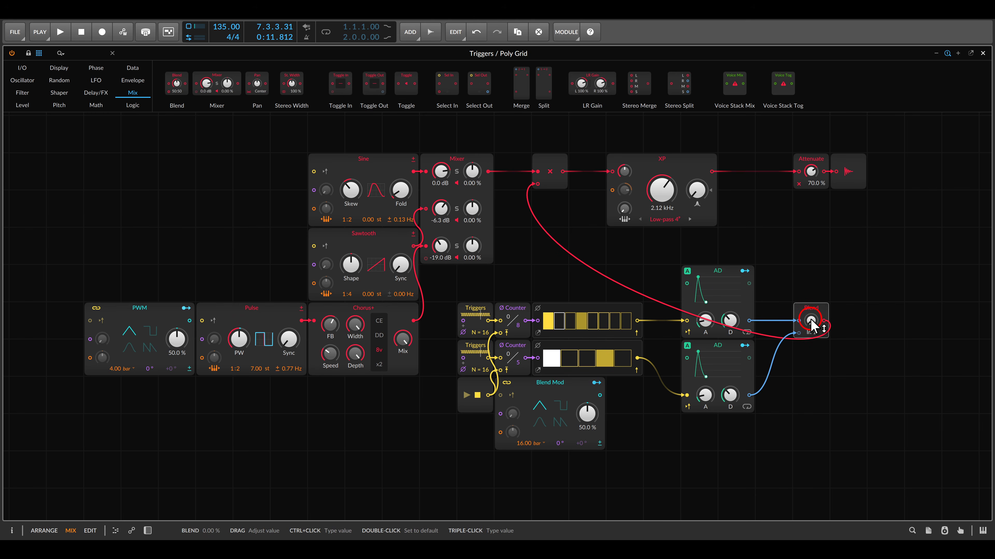
pyautogui.press('space')
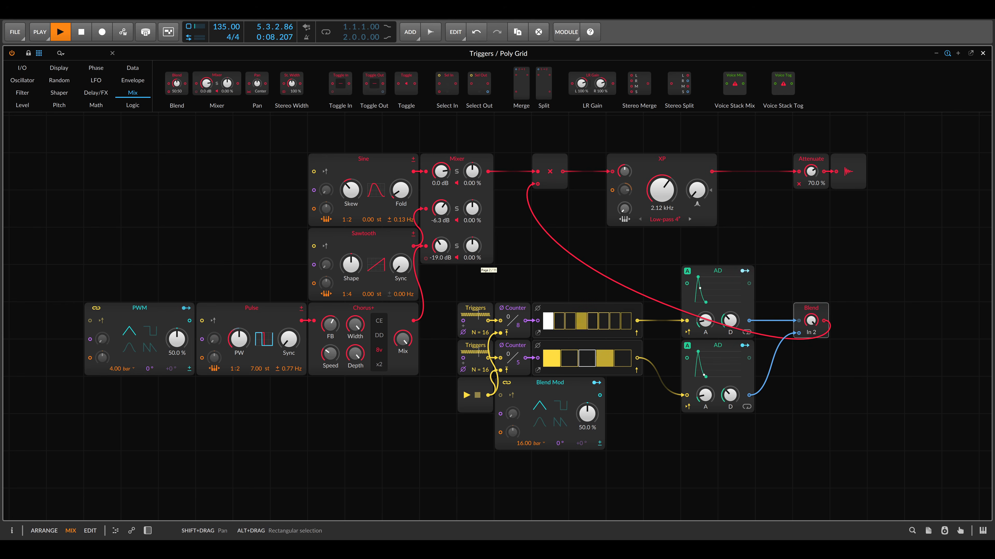
pyautogui.moveTo(705, 395); pyautogui.dragTo(731, 395)
pyautogui.click(814, 332)
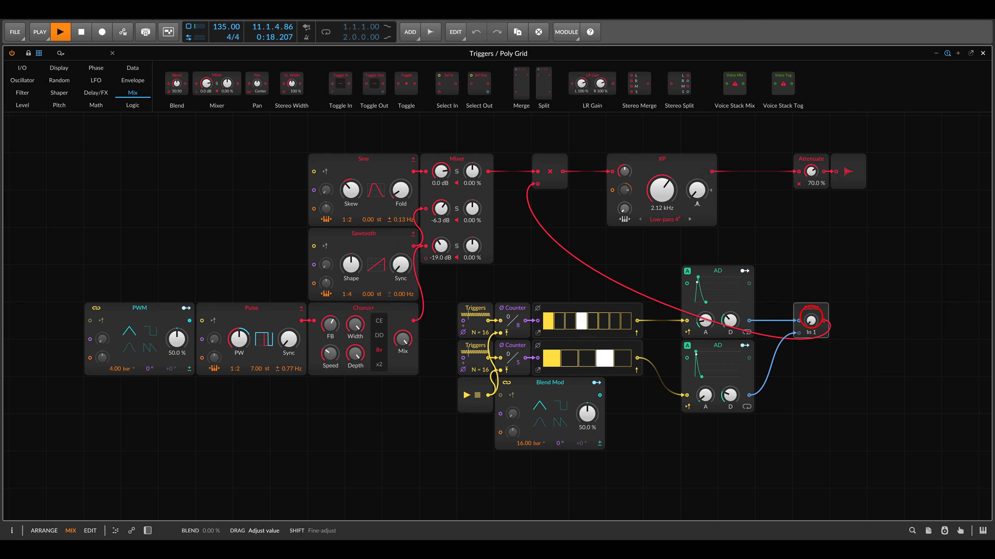
# Sweep the Blend knob between In 1 and In 2 to compare the two rhythms, ending at 81:19.
pyautogui.moveTo(811, 318); pyautogui.dragTo(811, 317)
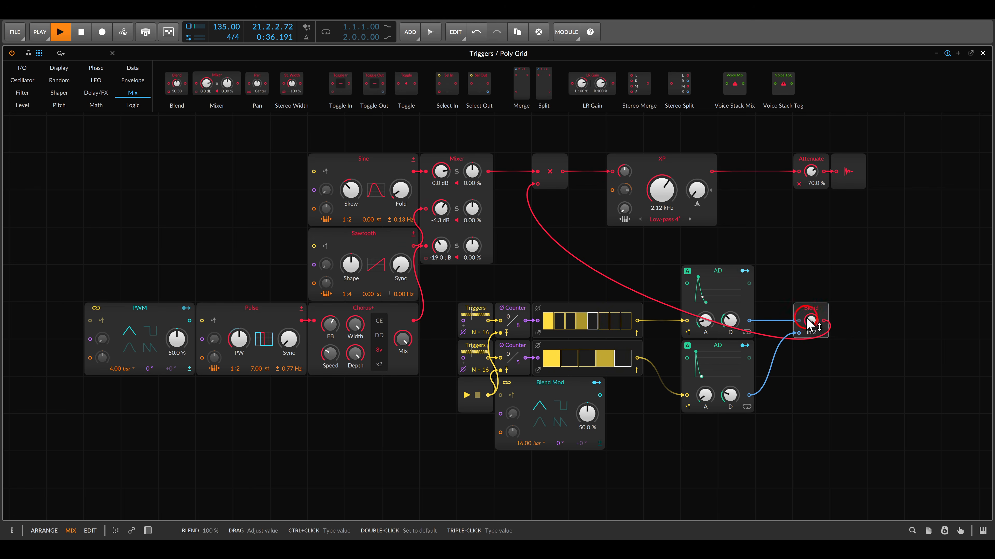
pyautogui.moveTo(809, 323); pyautogui.dragTo(811, 327)
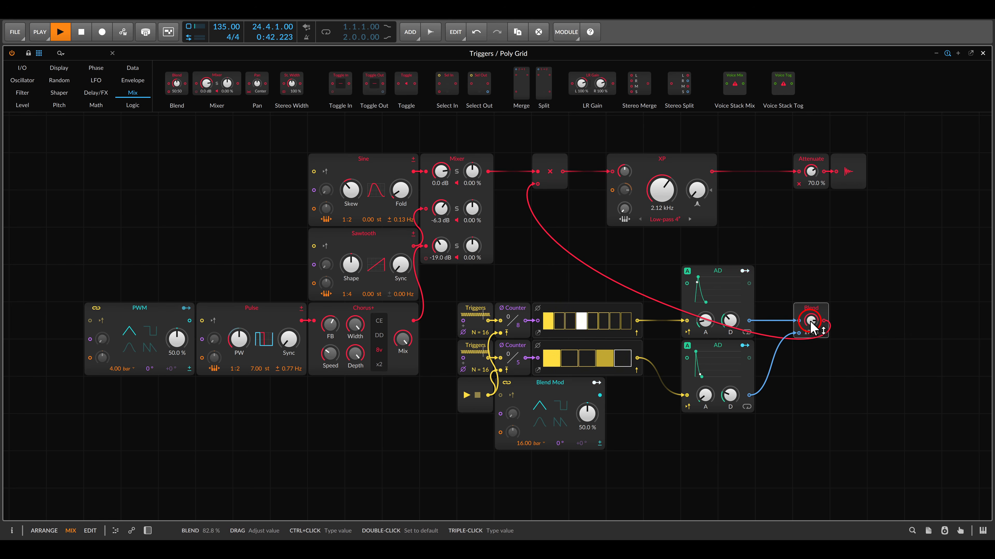
pyautogui.moveTo(811, 327); pyautogui.dragTo(812, 325)
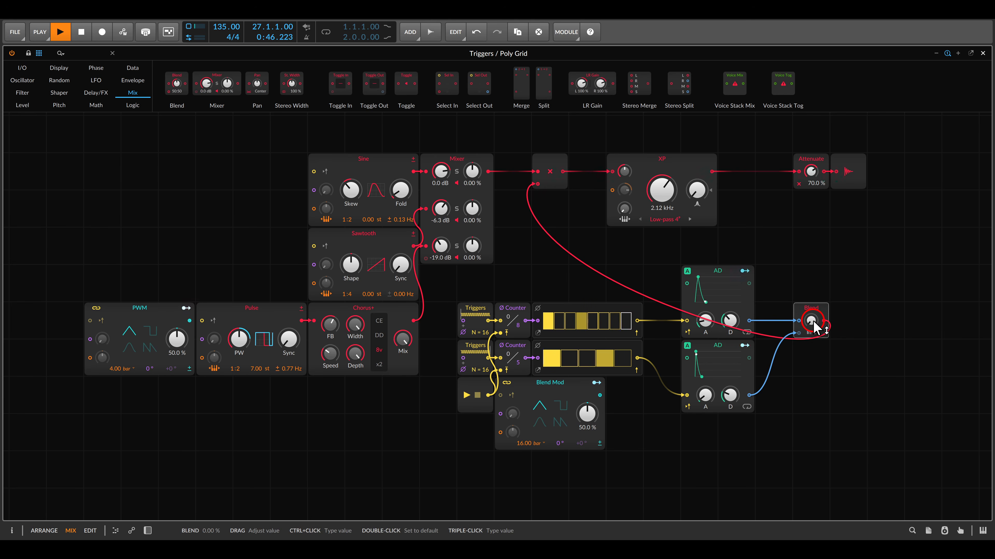
pyautogui.moveTo(813, 326); pyautogui.dragTo(813, 322)
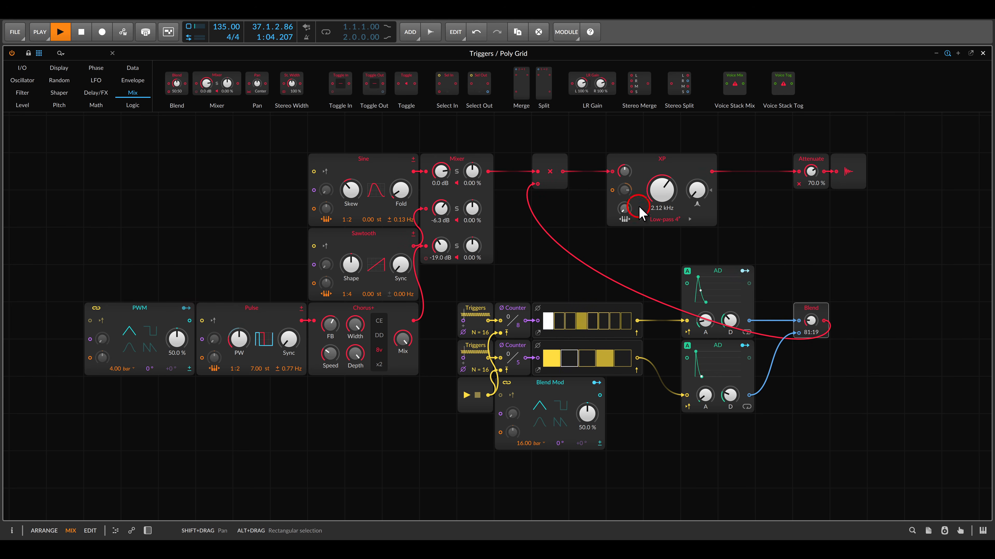
# Connect the Blend output to the XP filter's cutoff modulation with an amount of 71.40 st, and set the cutoff to 349 Hz.
pyautogui.moveTo(626, 190); pyautogui.dragTo(824, 321)
pyautogui.moveTo(666, 195); pyautogui.dragTo(627, 193)
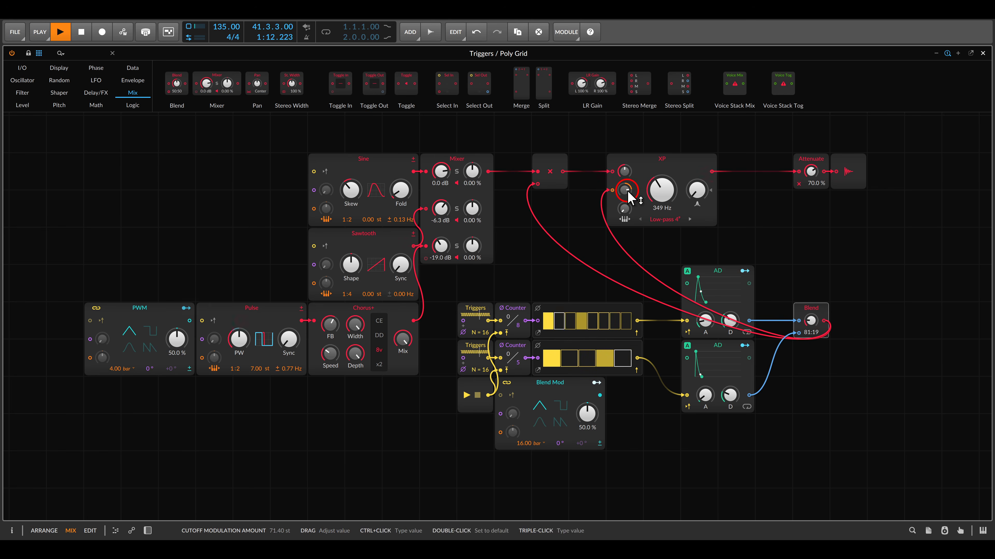
# Set the Blend to 50:50 and modulate it by 62.1 % from the Blend Mod LFO.
pyautogui.moveTo(803, 318); pyautogui.dragTo(804, 322)
pyautogui.click(769, 260)
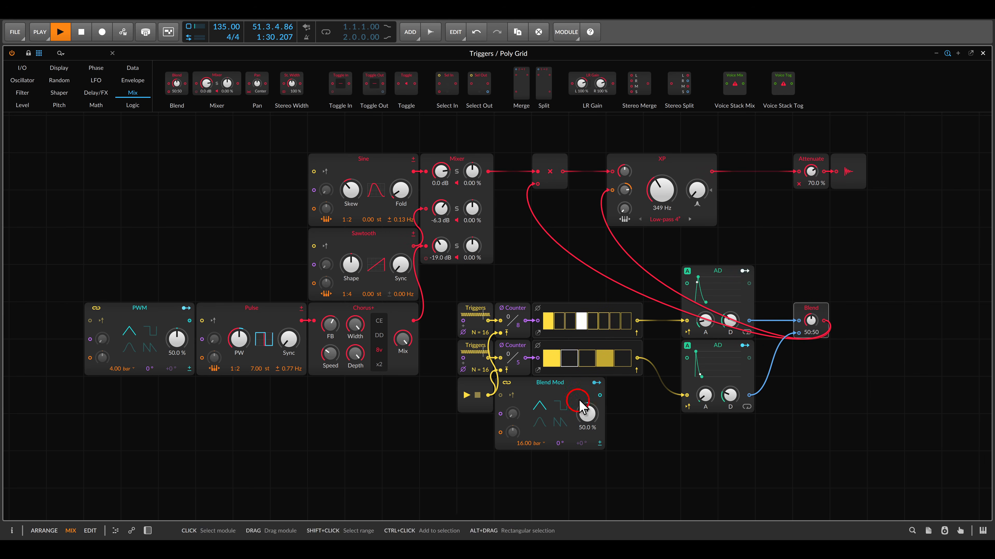
pyautogui.moveTo(582, 406); pyautogui.dragTo(810, 323)
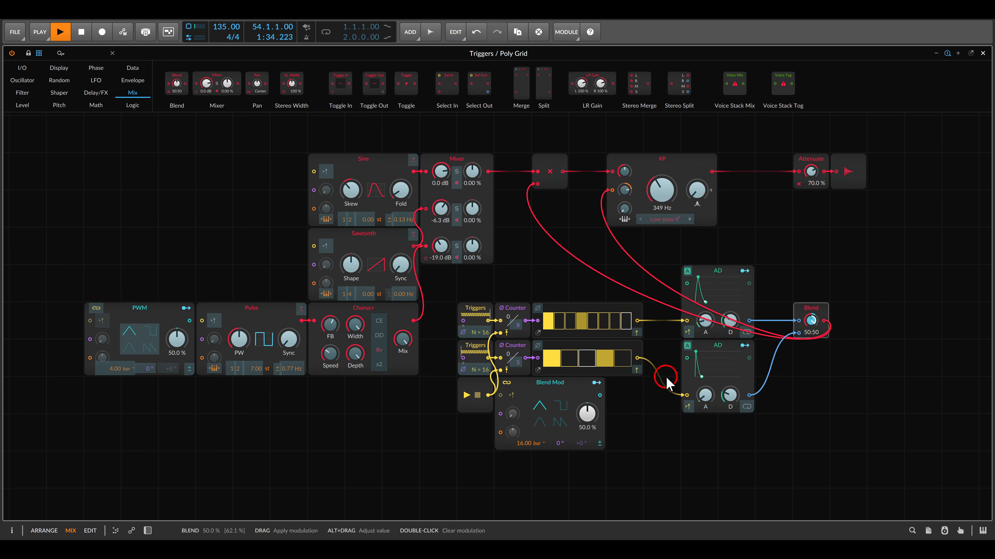
pyautogui.click(596, 383)
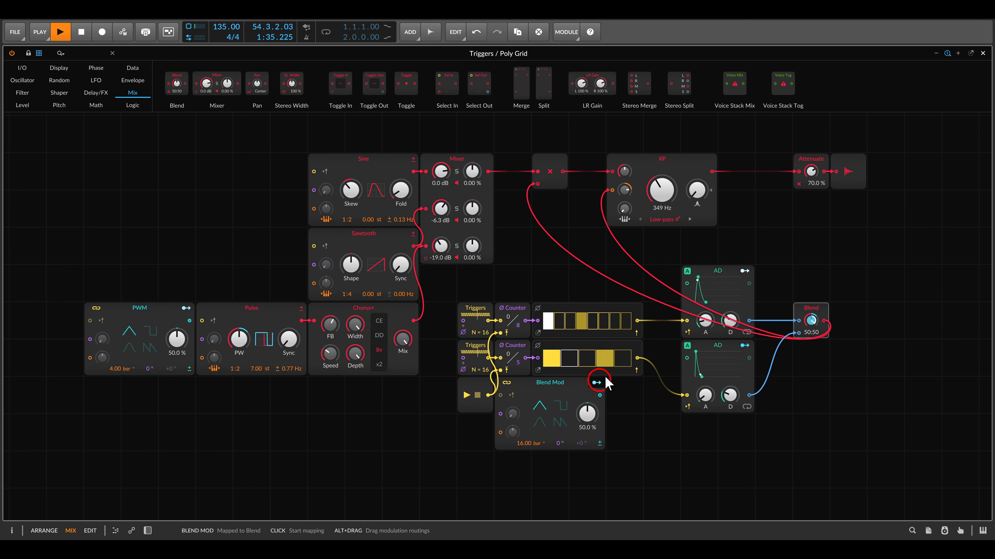
# Close the Poly Grid editor to return to the track mixer and clip launcher.
pyautogui.click(828, 259)
pyautogui.press('Escape')
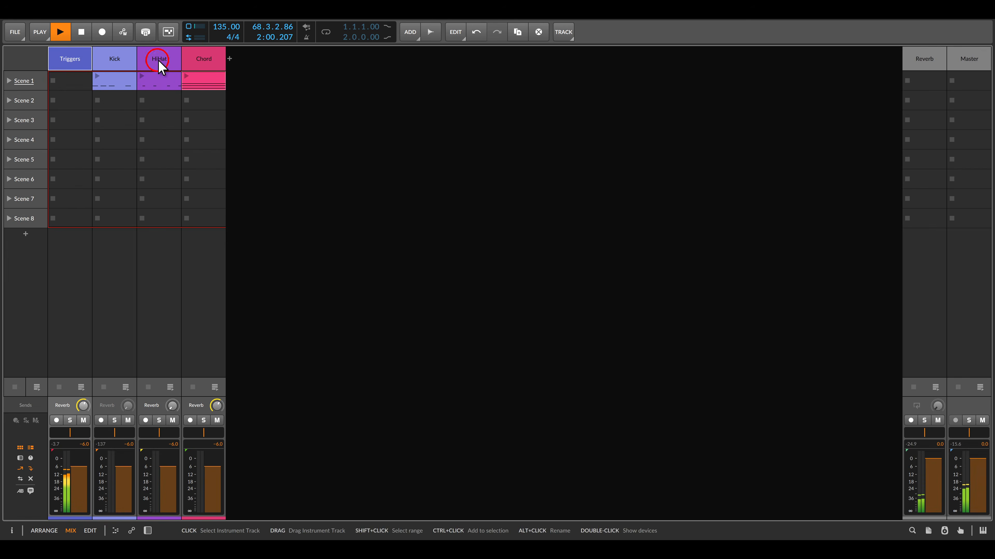
# Launch Scene 1 alongside the trigger patch and show the Chord track's devices.
pyautogui.click(193, 62)
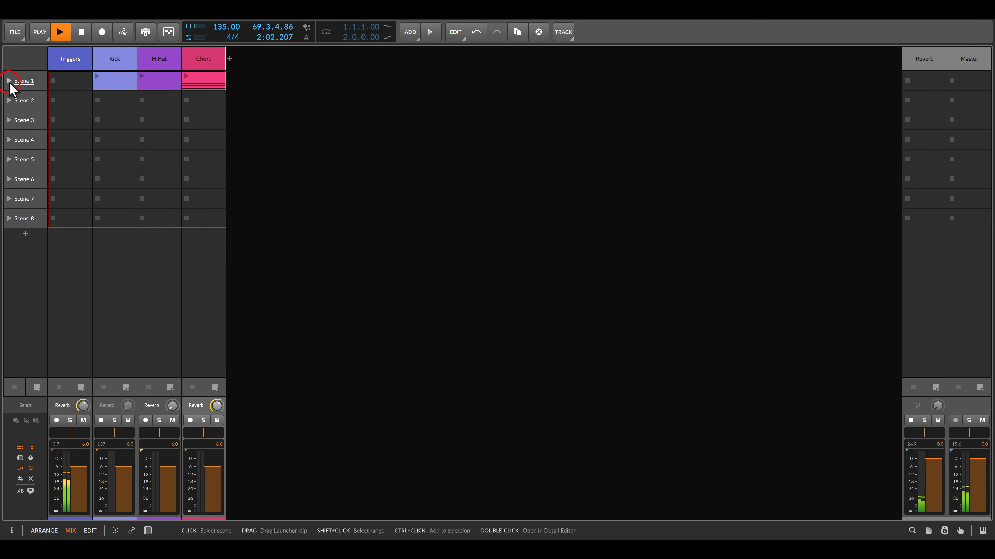
pyautogui.click(9, 80)
pyautogui.click(212, 58)
pyautogui.doubleClick(212, 58)
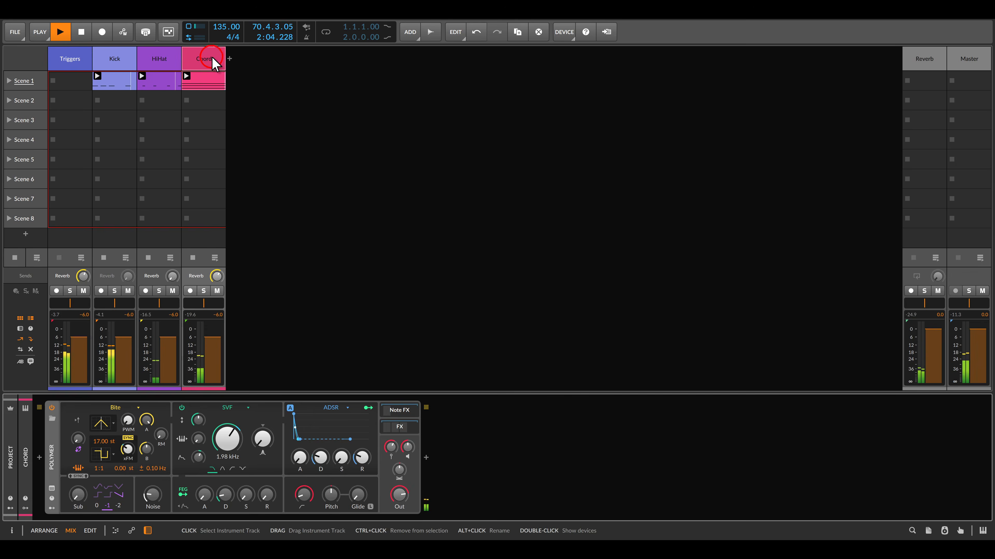
# Reopen the Triggers track's Poly Grid patch in the editor to examine it alongside the playing scene.
pyautogui.doubleClick(81, 65)
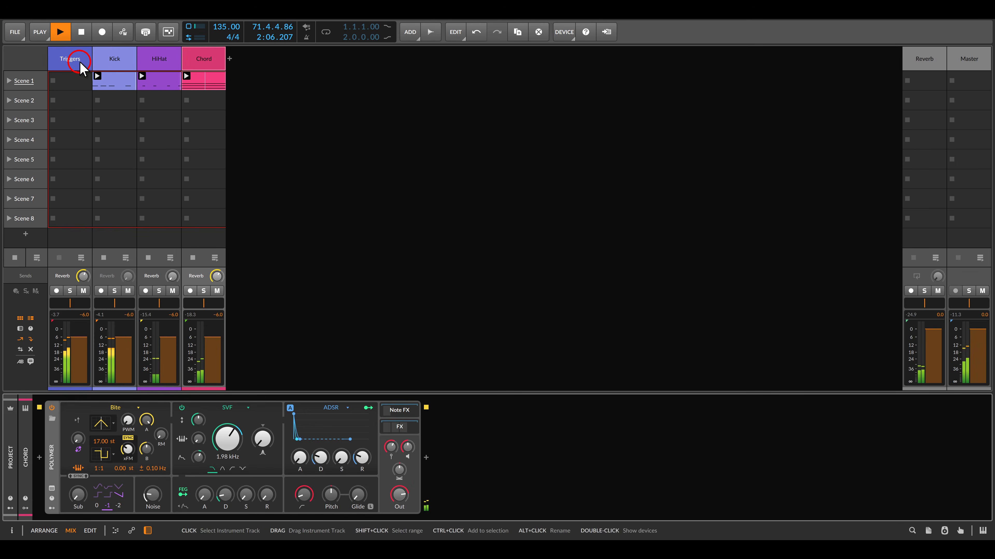
pyautogui.doubleClick(163, 431)
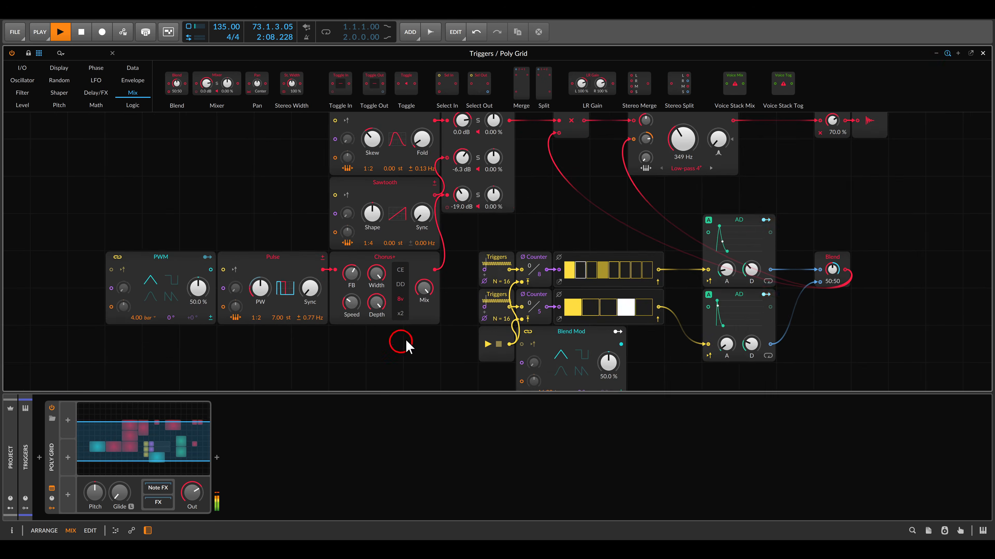
pyautogui.scroll(-2, 524, 212)
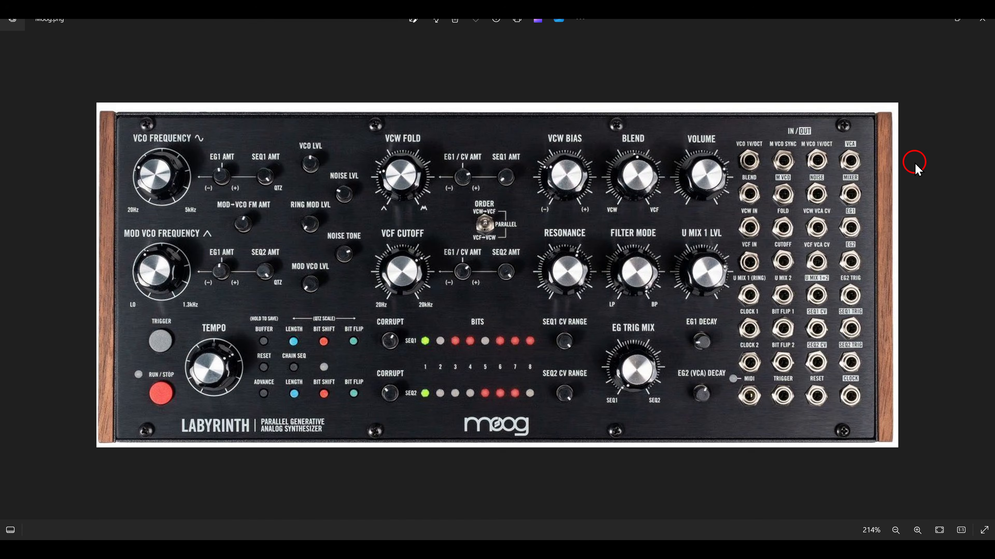
pyautogui.moveTo(590, 212); pyautogui.dragTo(684, 334)
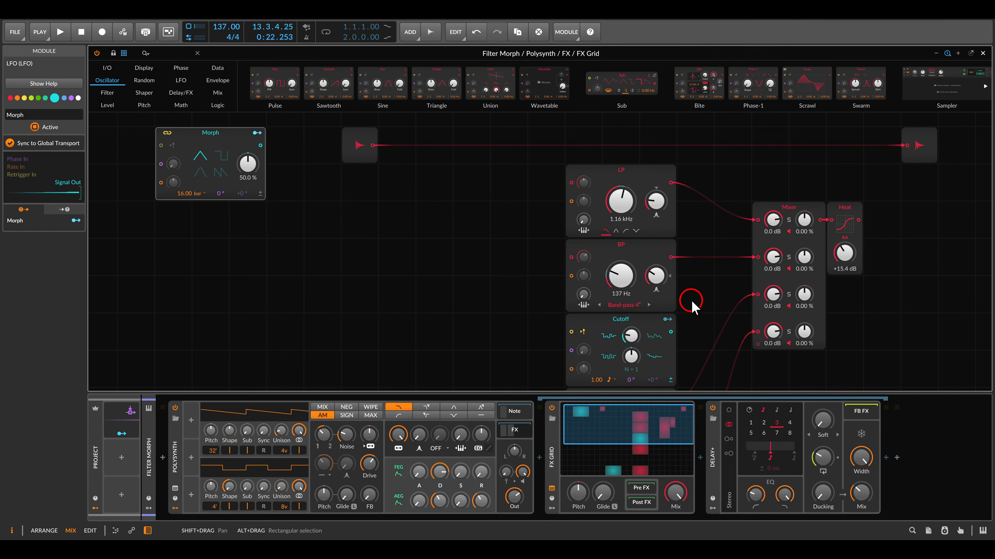
pyautogui.moveTo(699, 255); pyautogui.dragTo(654, 284)
pyautogui.moveTo(277, 137); pyautogui.dragTo(353, 210)
pyautogui.moveTo(831, 136); pyautogui.dragTo(900, 206)
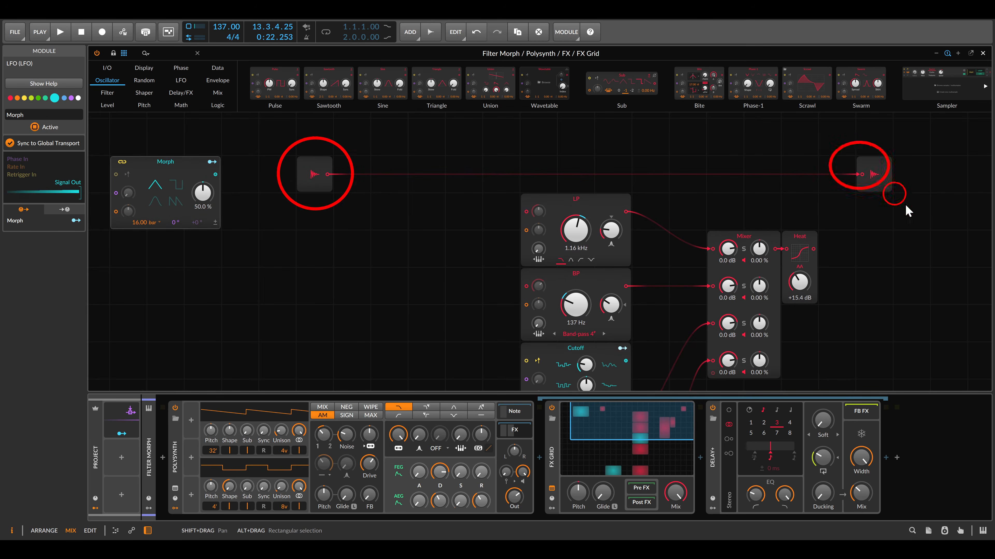
# Start playback and replace the direct audio cable with a route from the audio input through the LP filter to the audio output.
pyautogui.press('space')
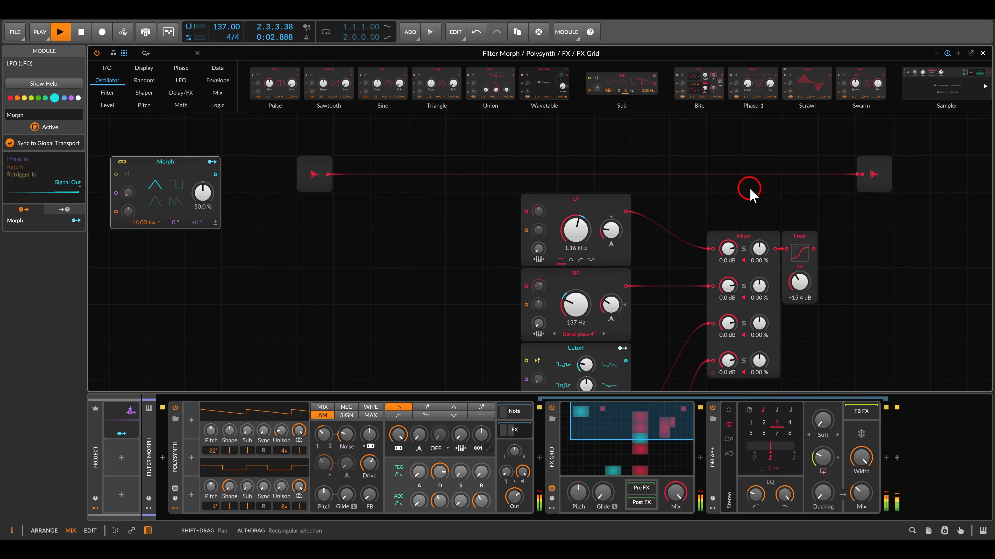
pyautogui.doubleClick(863, 174)
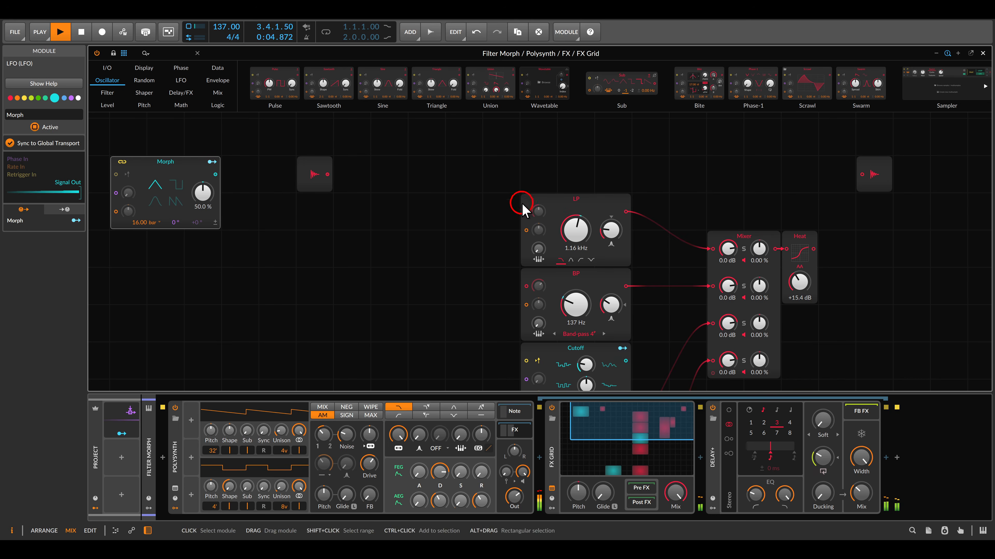
pyautogui.moveTo(526, 212); pyautogui.dragTo(328, 174)
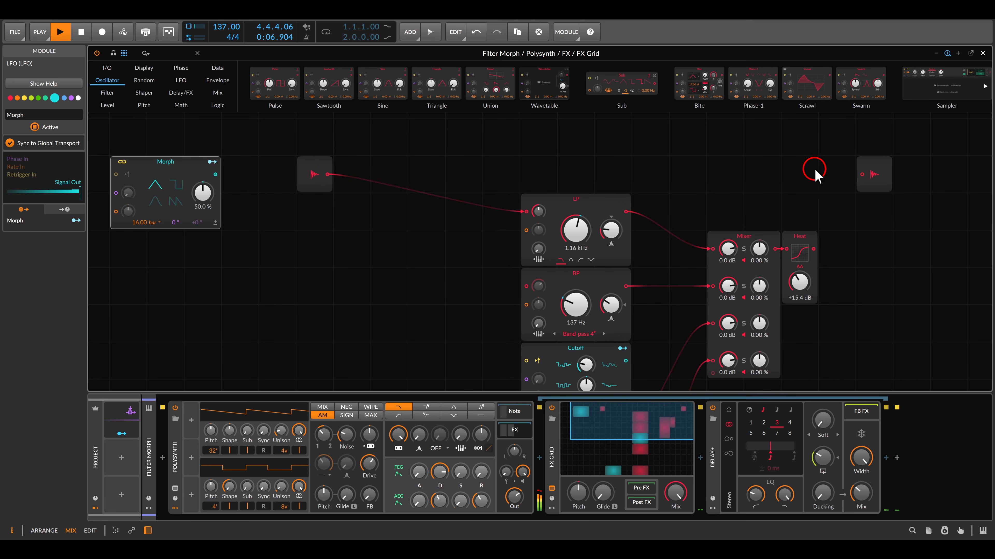
pyautogui.moveTo(862, 174); pyautogui.dragTo(626, 212)
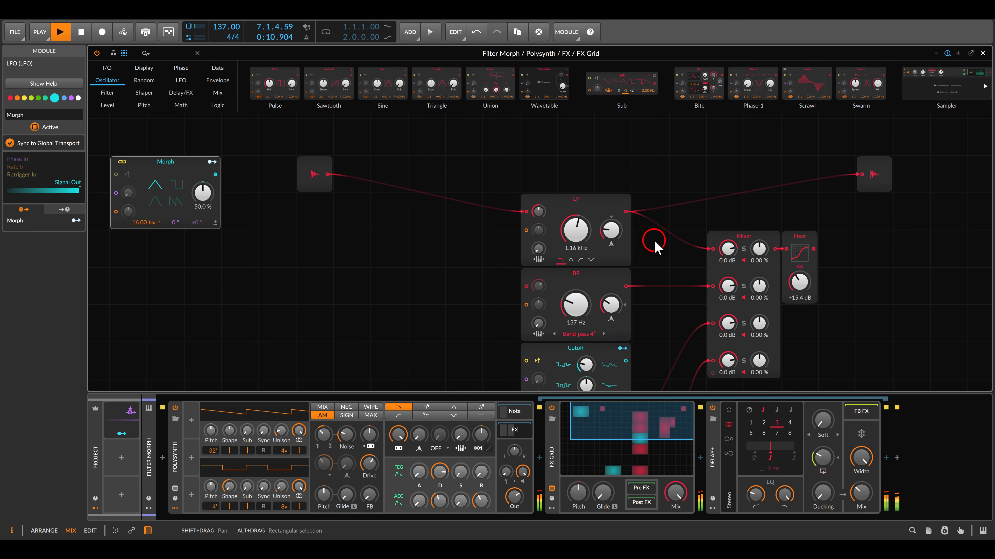
# Reroute the audio input through the BP filter to the audio output instead of the LP filter.
pyautogui.moveTo(526, 212); pyautogui.dragTo(525, 286)
pyautogui.doubleClick(859, 176)
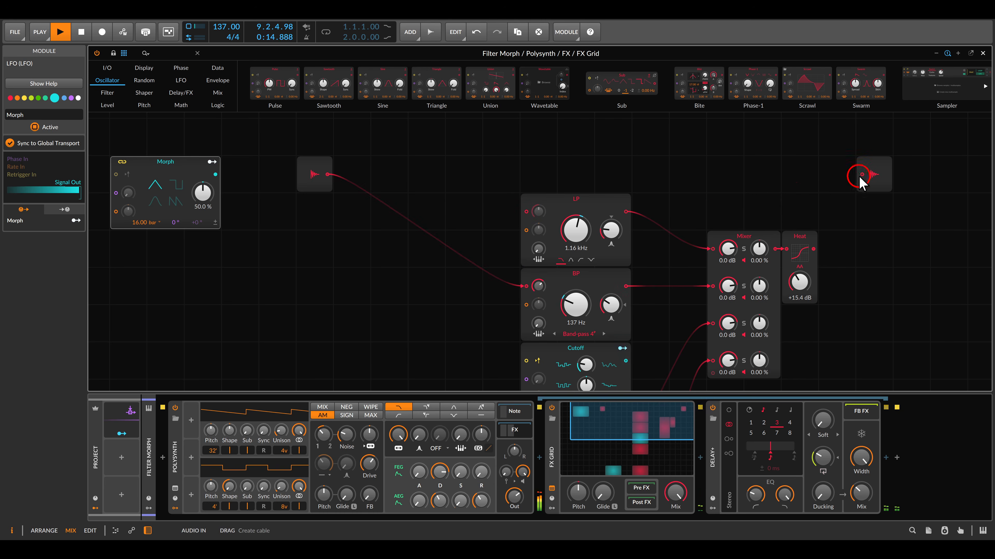
pyautogui.moveTo(860, 176); pyautogui.dragTo(626, 286)
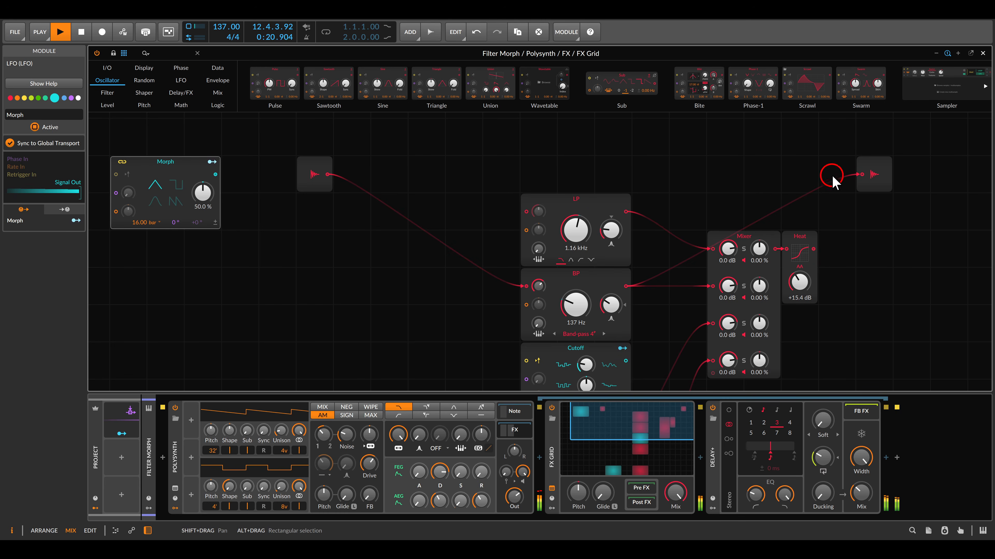
# Clear the cables on the audio input and output, and feed the audio input into a new Split module.
pyautogui.moveTo(861, 174); pyautogui.dragTo(746, 172)
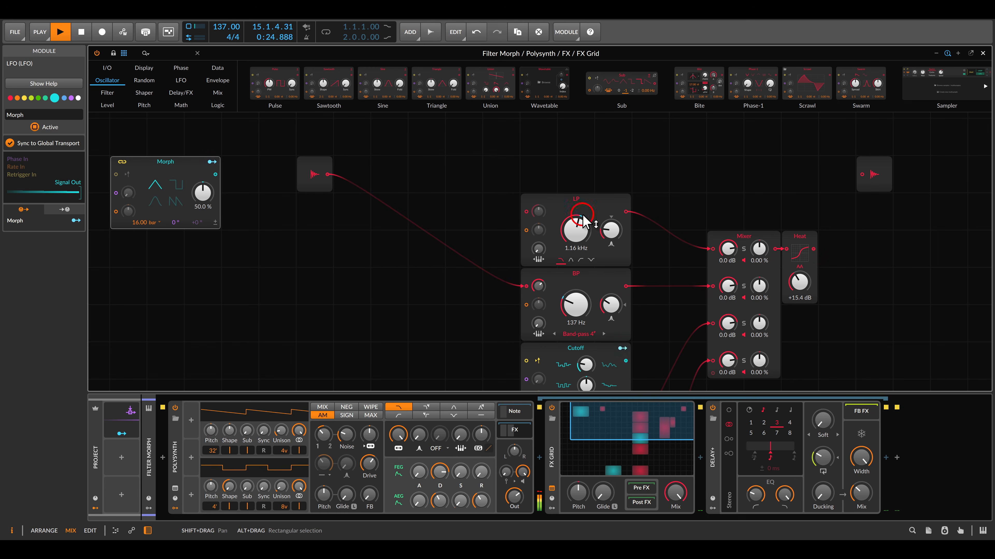
pyautogui.doubleClick(327, 174)
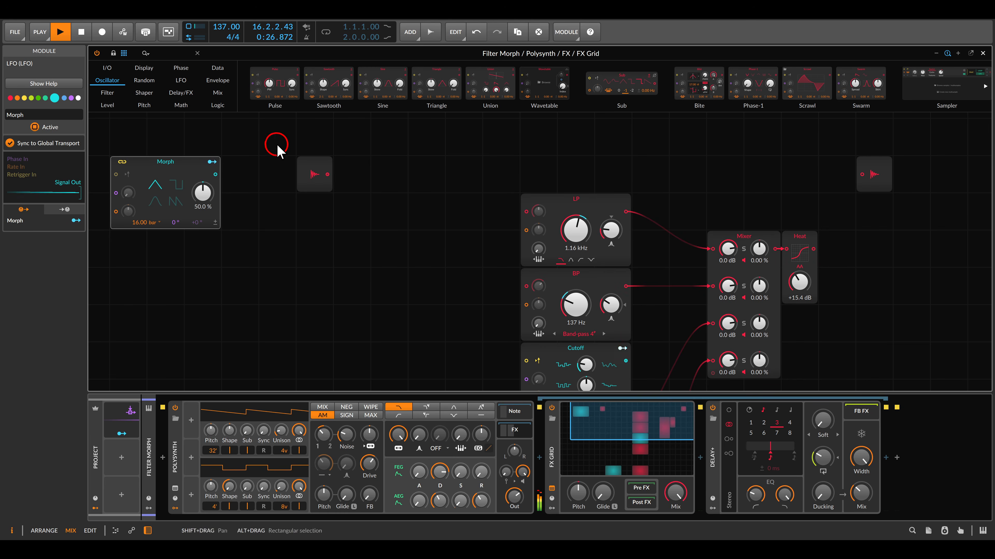
pyautogui.click(218, 93)
pyautogui.moveTo(629, 84); pyautogui.dragTo(433, 232)
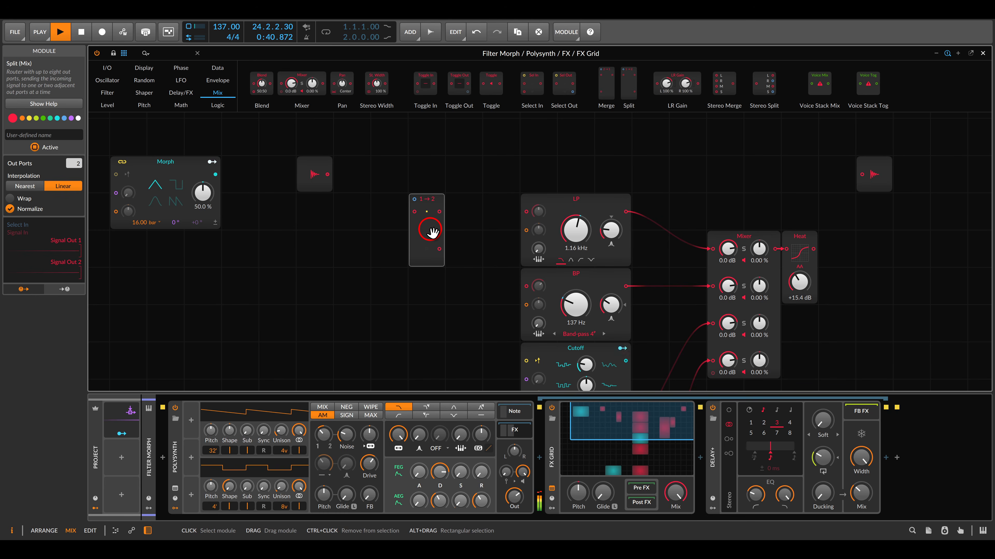
pyautogui.moveTo(414, 212); pyautogui.dragTo(328, 180)
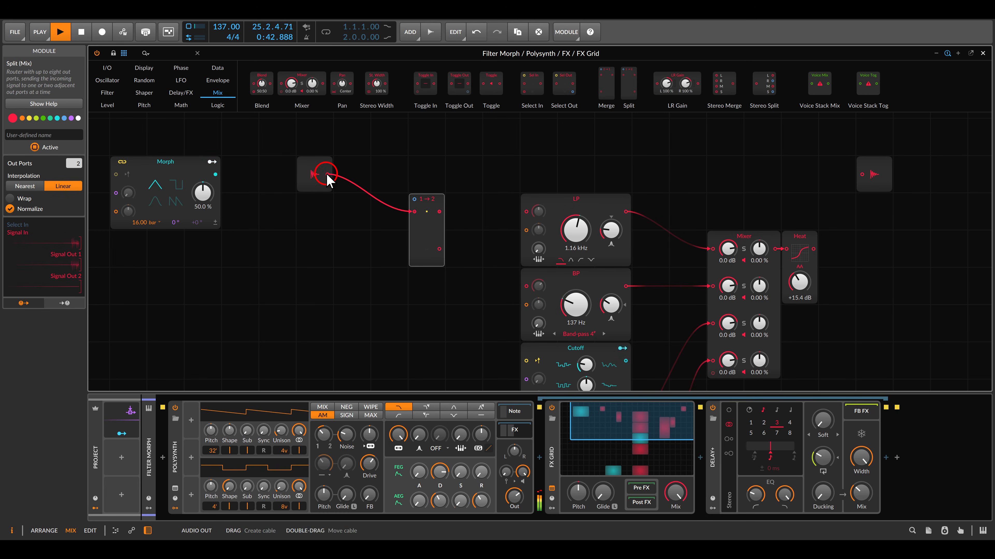
# Connect the Split's two outputs to the LP and BP filters, and the Heat module's output to the audio output.
pyautogui.moveTo(440, 212); pyautogui.dragTo(526, 212)
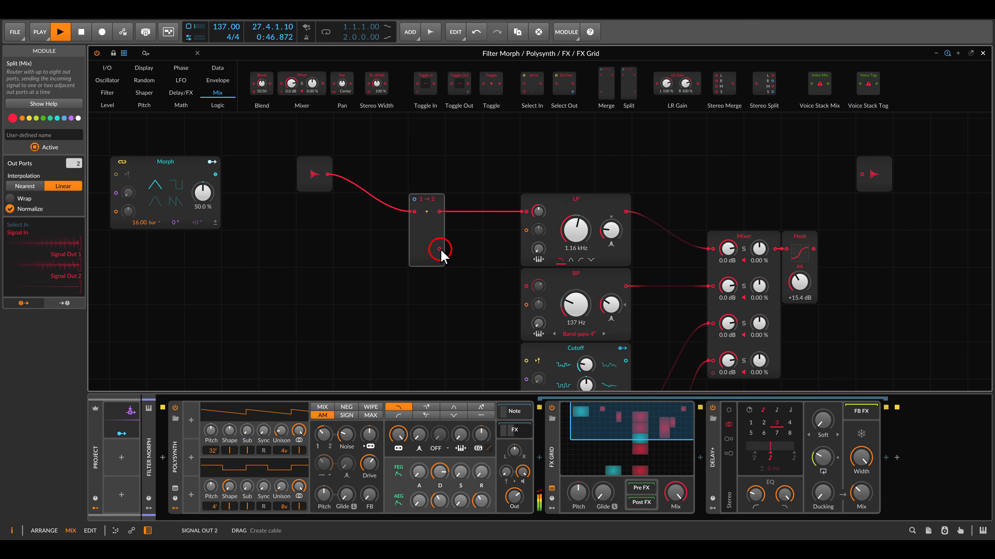
pyautogui.moveTo(439, 249); pyautogui.dragTo(526, 286)
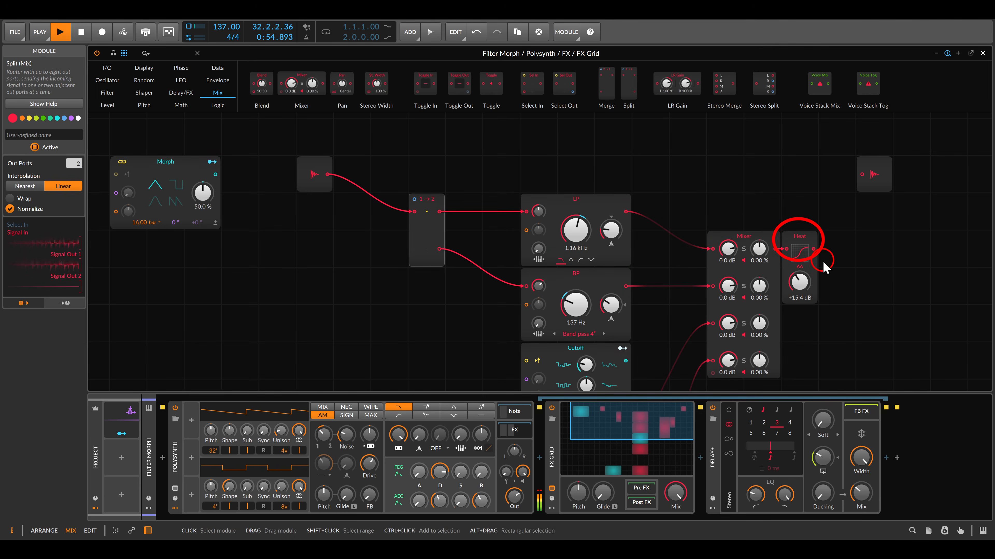
pyautogui.moveTo(814, 249); pyautogui.dragTo(864, 173)
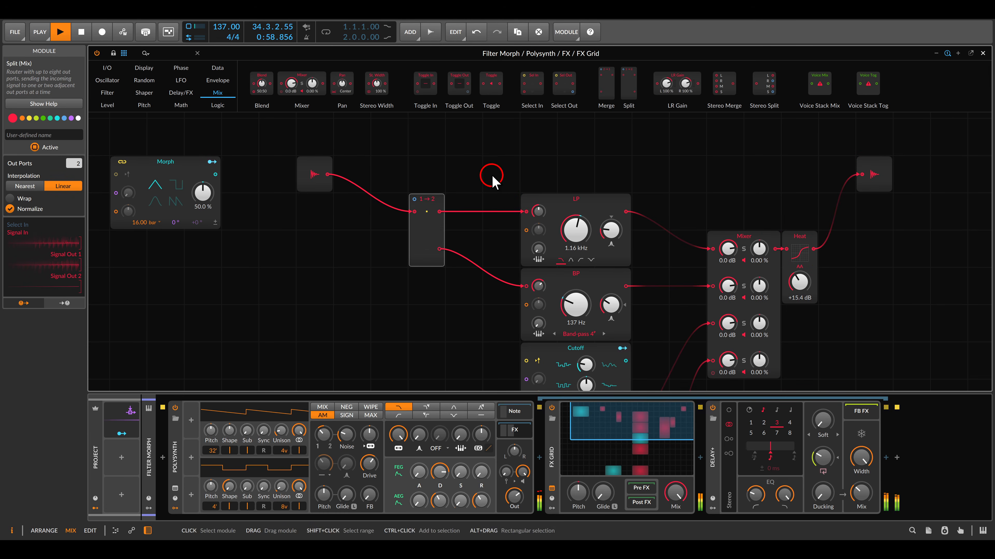
# Add a Value module connected to the Split's select input and raise its value to 100 %.
pyautogui.moveTo(427, 199); pyautogui.dragTo(457, 226)
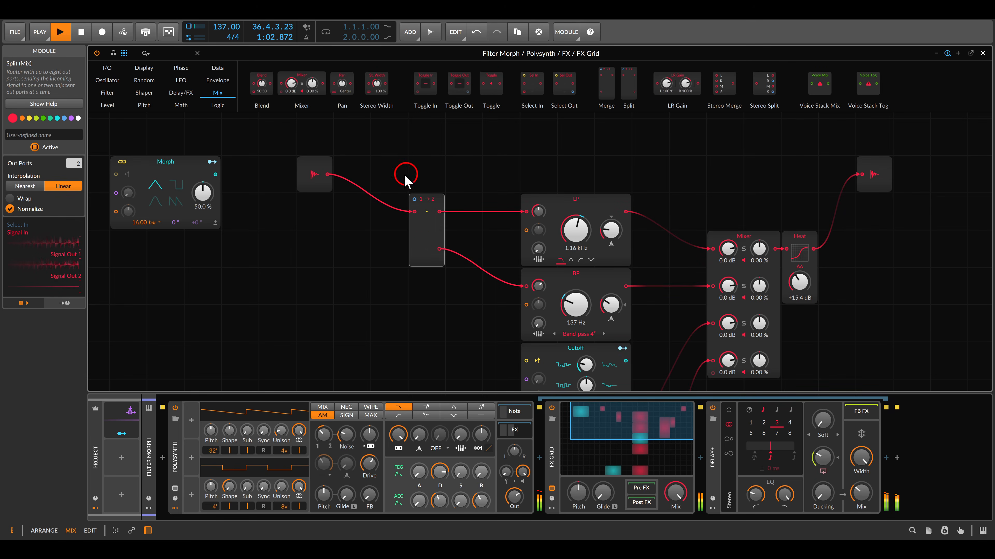
pyautogui.click(108, 104)
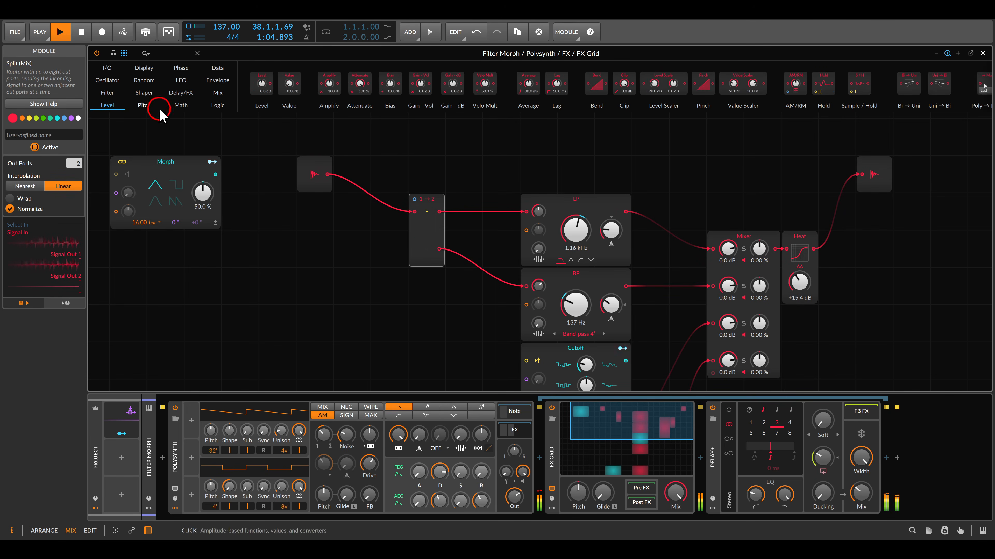
pyautogui.moveTo(336, 117); pyautogui.dragTo(389, 169)
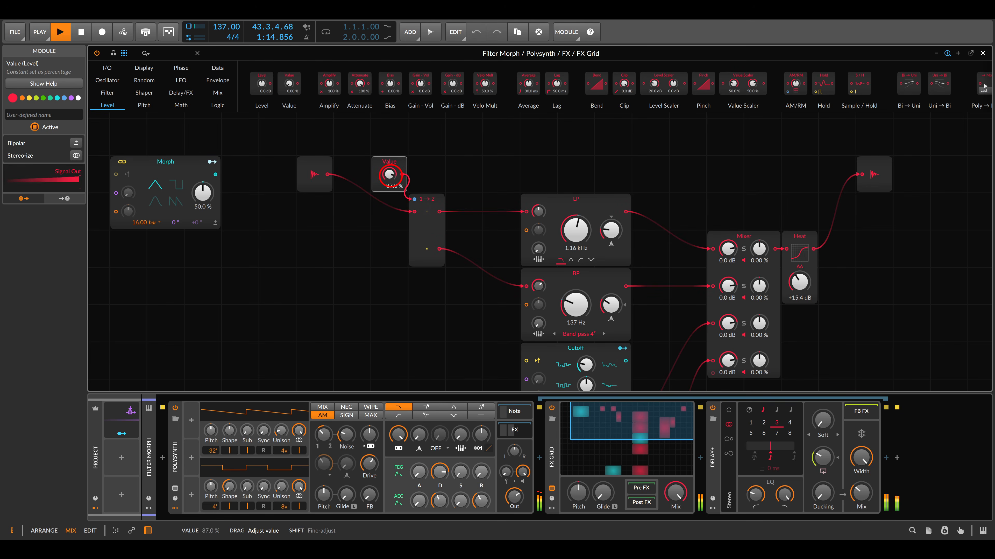
pyautogui.moveTo(389, 168); pyautogui.dragTo(389, 165)
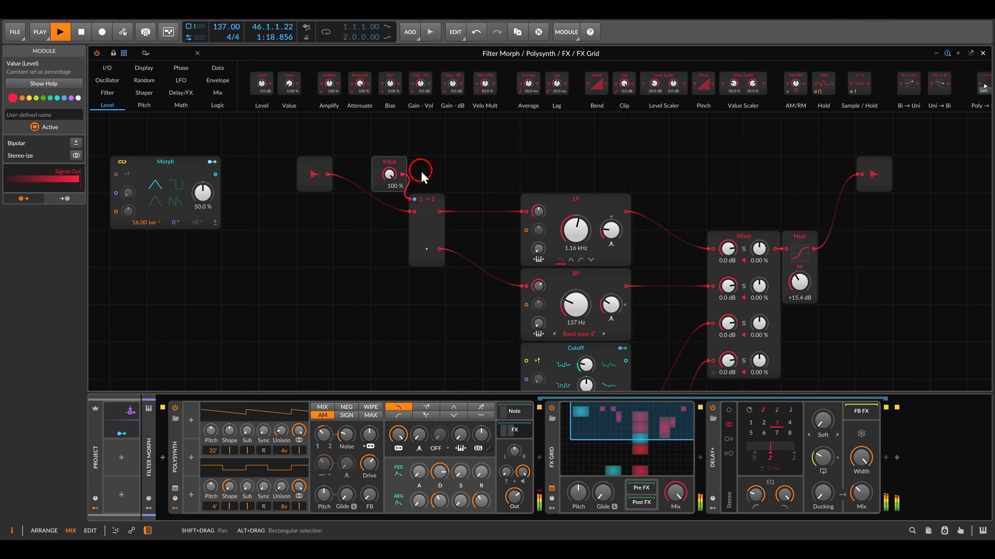
# Select the Value and Split modules and sweep the value back down to 0.00 % to morph between the filters.
pyautogui.click(398, 182)
pyautogui.moveTo(396, 192); pyautogui.dragTo(442, 268)
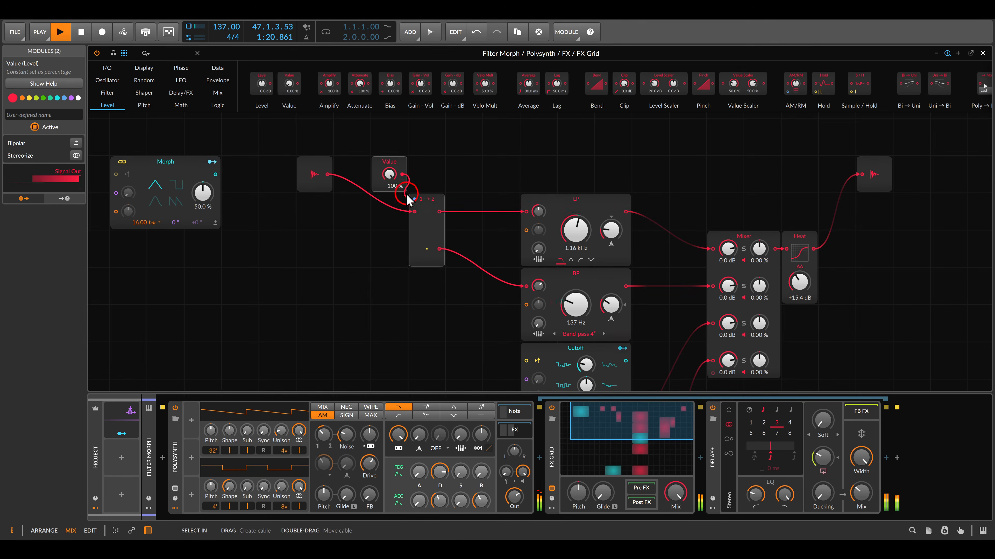
pyautogui.moveTo(397, 183); pyautogui.dragTo(451, 267)
pyautogui.press('Escape')
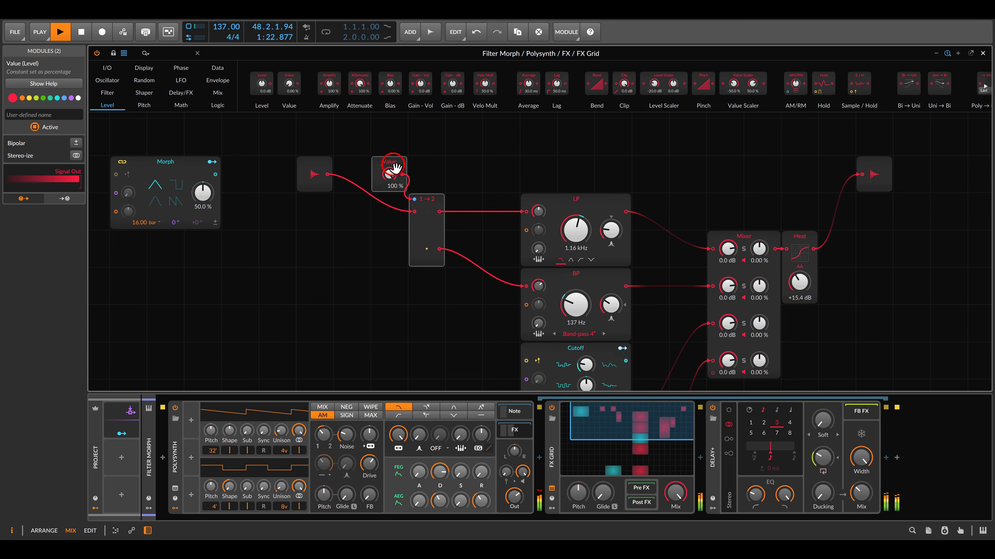
pyautogui.moveTo(390, 178); pyautogui.dragTo(390, 183)
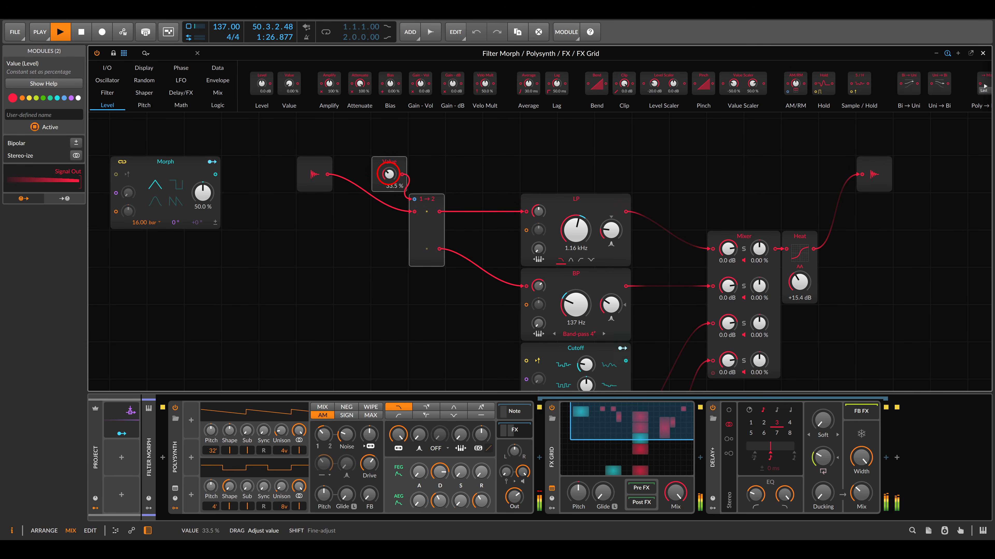
pyautogui.moveTo(390, 183); pyautogui.dragTo(389, 177)
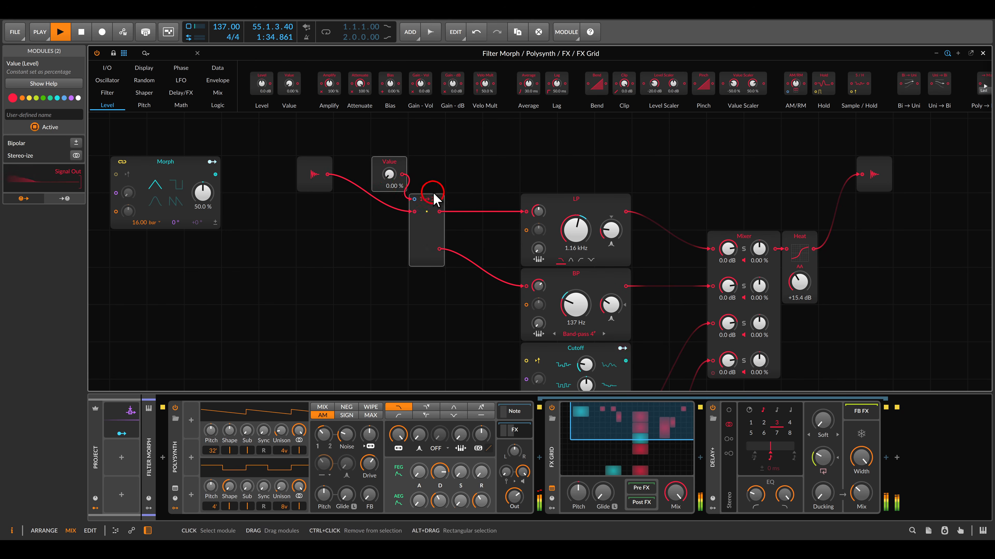
# Set the Split module's number of out ports to 3.
pyautogui.scroll(-1, 435, 197)
pyautogui.moveTo(508, 192); pyautogui.dragTo(472, 152)
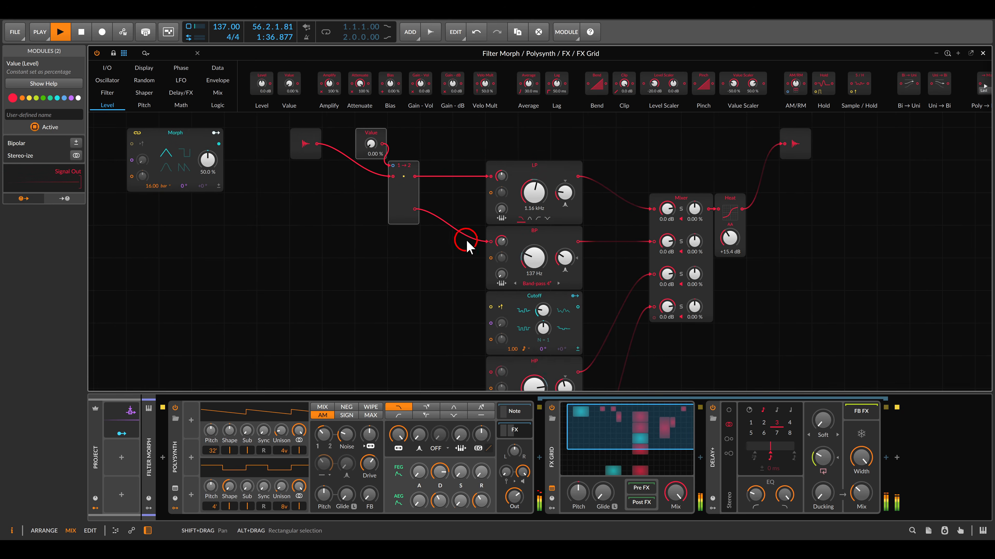
pyautogui.scroll(-2, 467, 244)
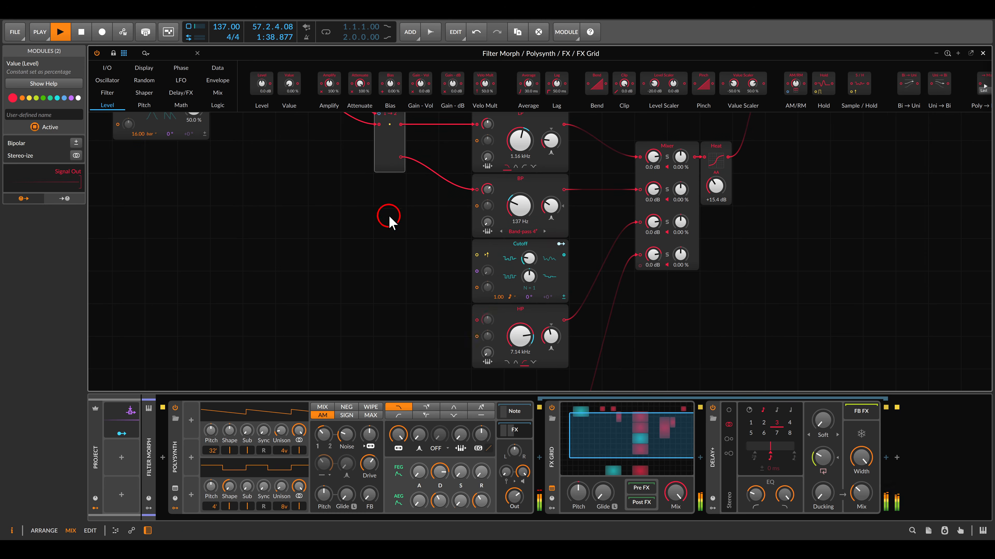
pyautogui.moveTo(383, 185); pyautogui.dragTo(440, 241)
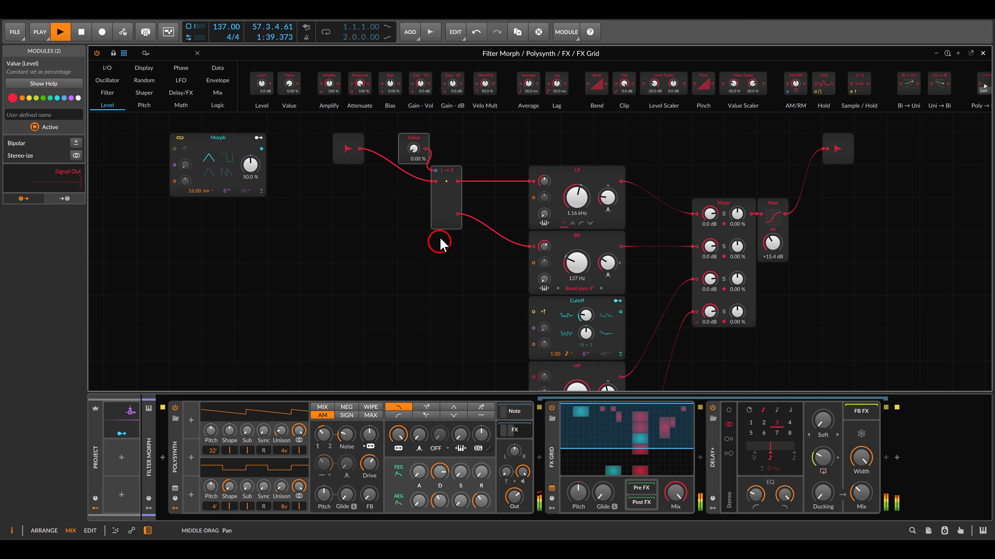
pyautogui.click(446, 205)
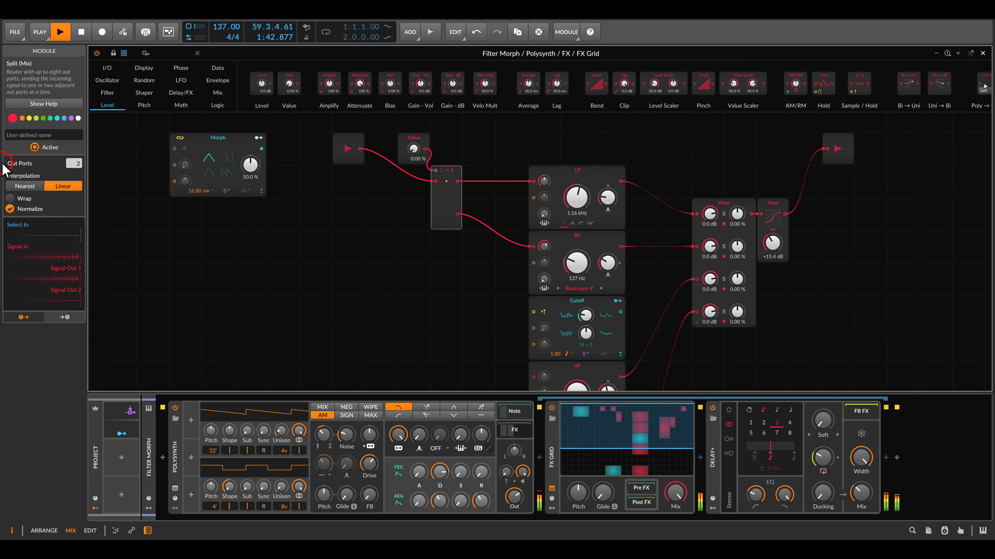
pyautogui.moveTo(79, 163); pyautogui.dragTo(79, 154)
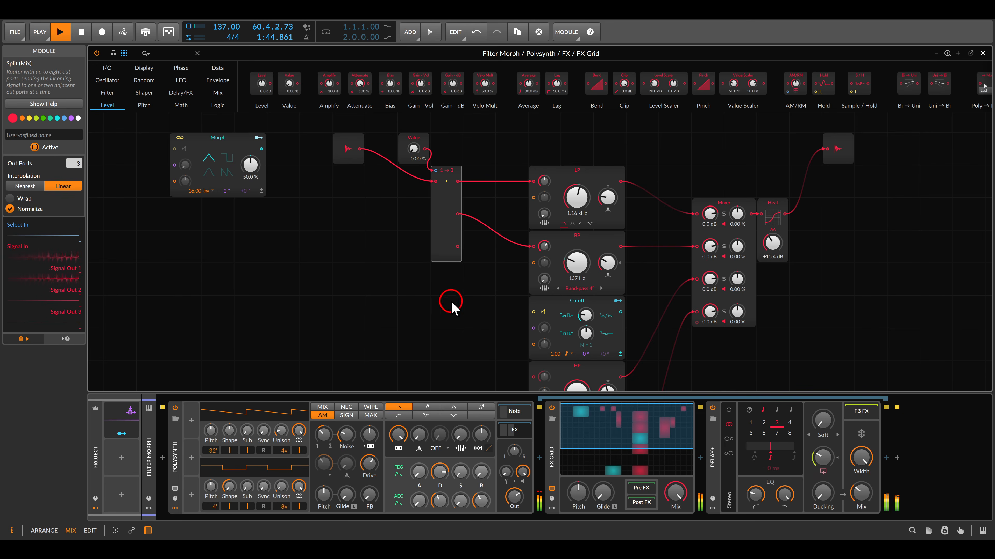
# Connect the Split's third output to the HP filter's audio input.
pyautogui.moveTo(452, 303); pyautogui.dragTo(400, 247)
pyautogui.moveTo(404, 191); pyautogui.dragTo(480, 320)
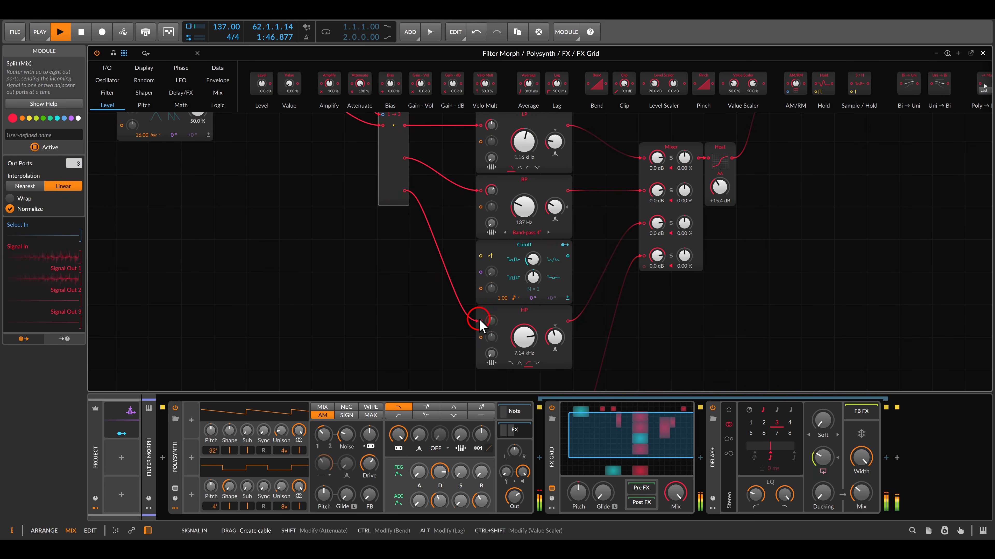
pyautogui.moveTo(450, 225); pyautogui.dragTo(498, 290)
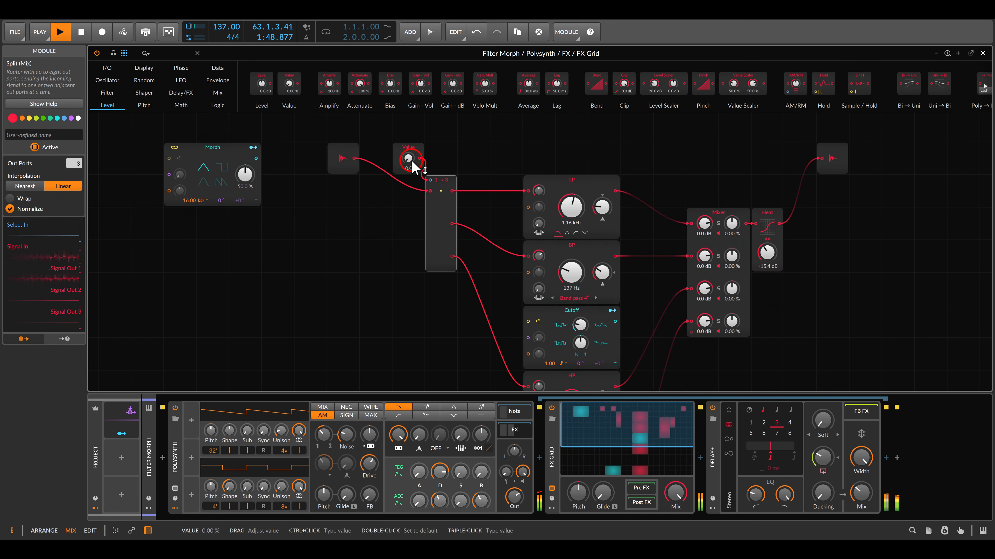
# Sweep the Value module up to 100 % to audition the morph across the three connected filters.
pyautogui.moveTo(411, 167); pyautogui.dragTo(411, 149)
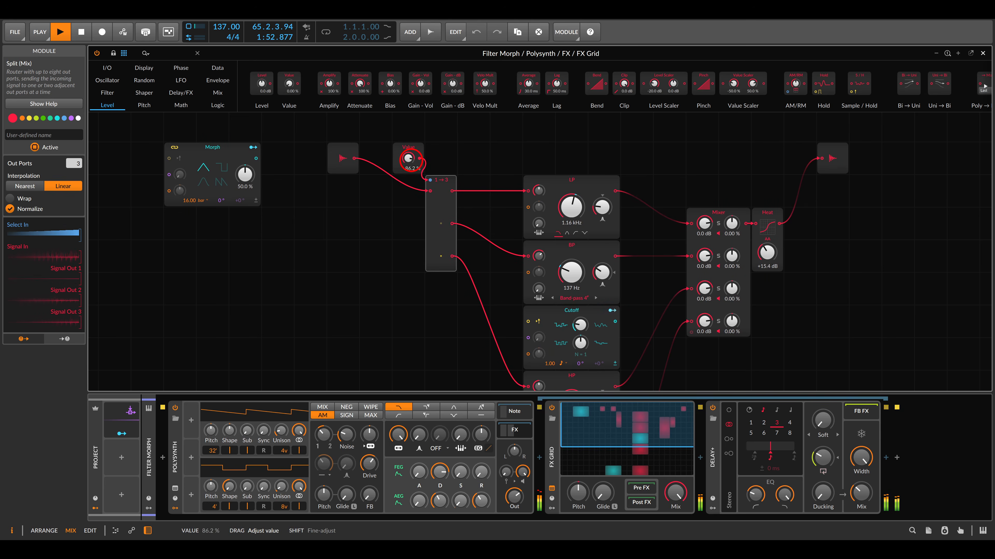
pyautogui.moveTo(408, 158); pyautogui.dragTo(408, 141)
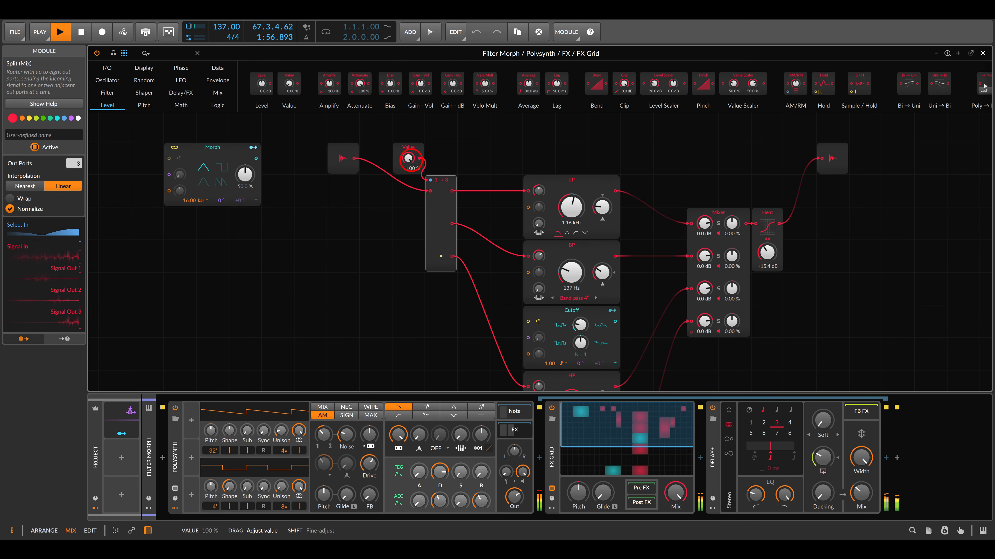
# Set the Split module's out ports to 4 and connect its fourth output to the Vowels filter's audio input.
pyautogui.scroll(-5, 470, 235)
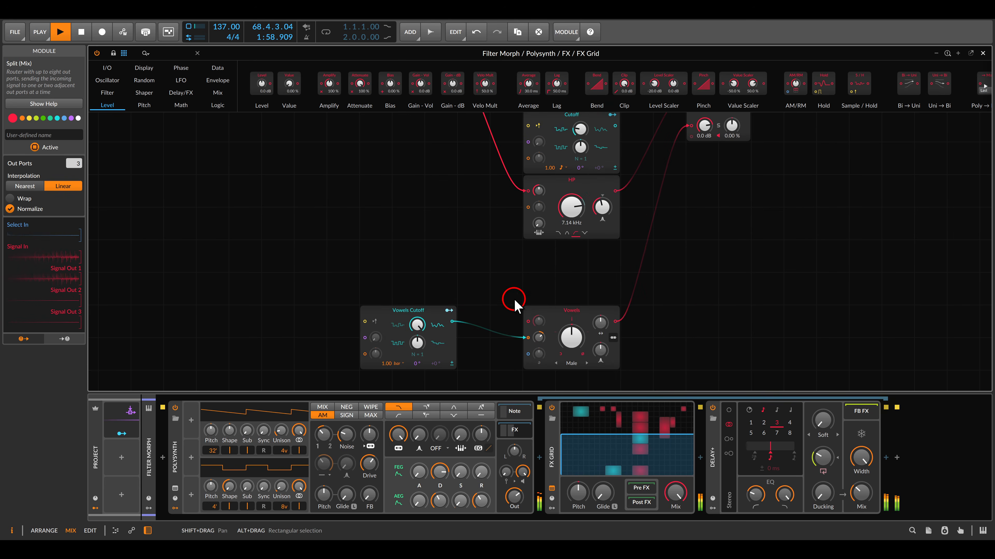
pyautogui.scroll(3, 486, 249)
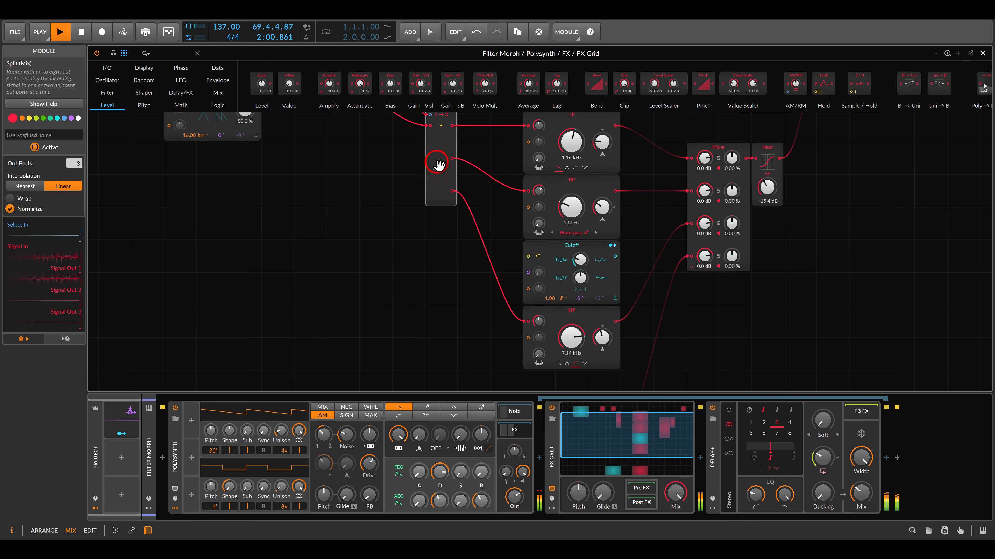
pyautogui.moveTo(76, 164)
pyautogui.mouseDown()
pyautogui.moveTo(80, 170)
pyautogui.moveTo(77, 157)
pyautogui.mouseUp()
pyautogui.doubleClick(77, 165)
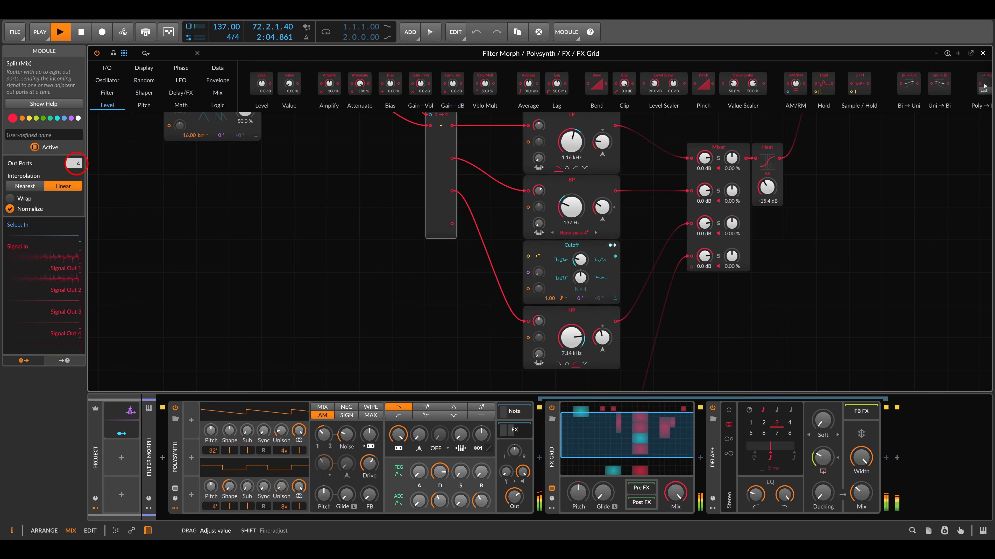
pyautogui.scroll(-1, 405, 231)
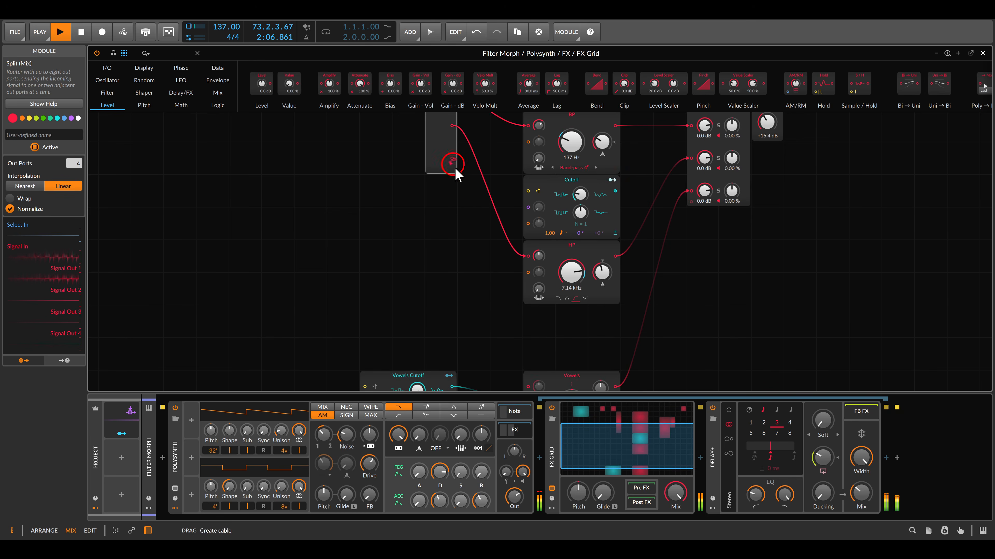
pyautogui.moveTo(453, 162); pyautogui.dragTo(527, 386)
# Sweep the Value module by hand and return it to 0.00 % to audition the four-filter morph.
pyautogui.scroll(3, 433, 260)
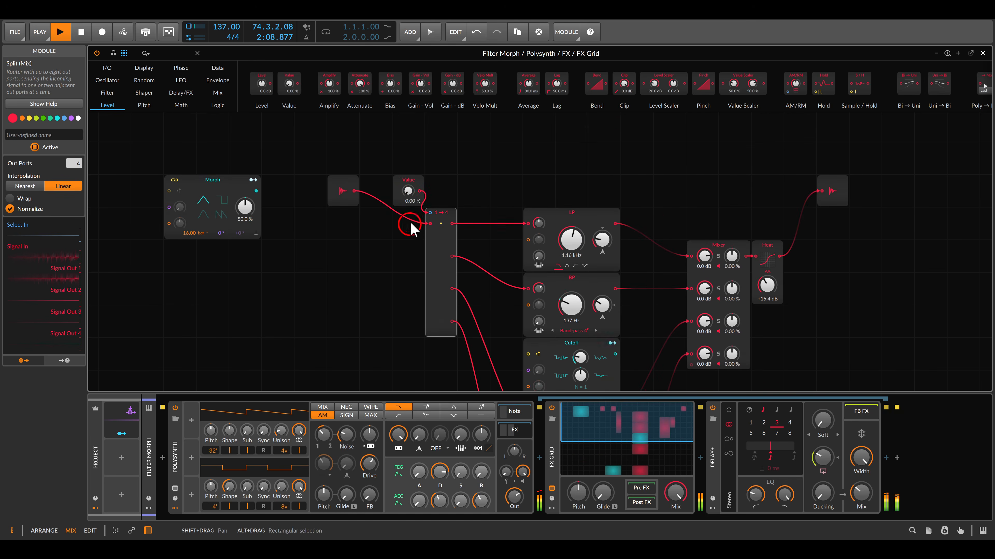
pyautogui.moveTo(407, 191)
pyautogui.mouseDown()
pyautogui.moveTo(408, 156)
pyautogui.moveTo(408, 184)
pyautogui.mouseUp()
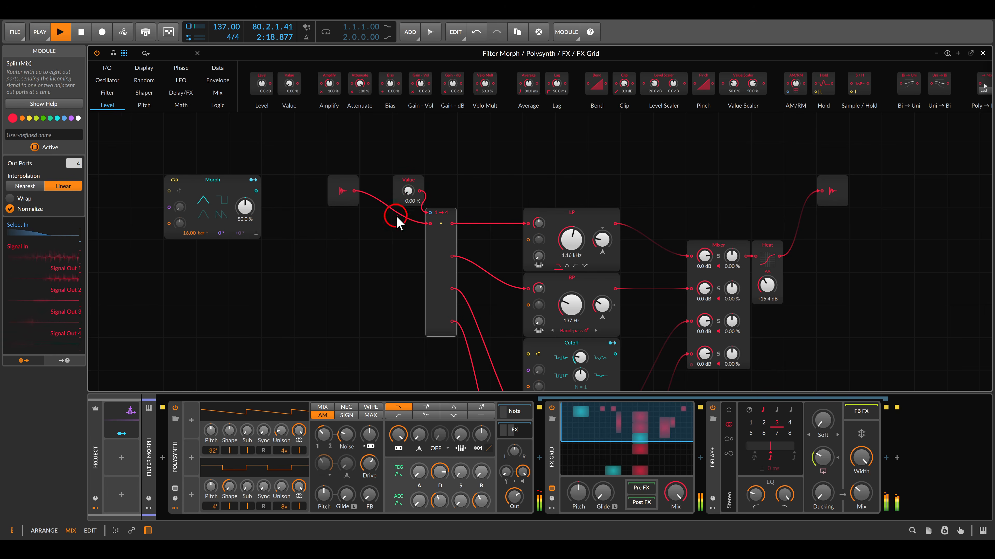
# Map the Morph LFO to the Value module's knob with a modulation amount of about 98.5 %.
pyautogui.moveTo(398, 218); pyautogui.dragTo(421, 208)
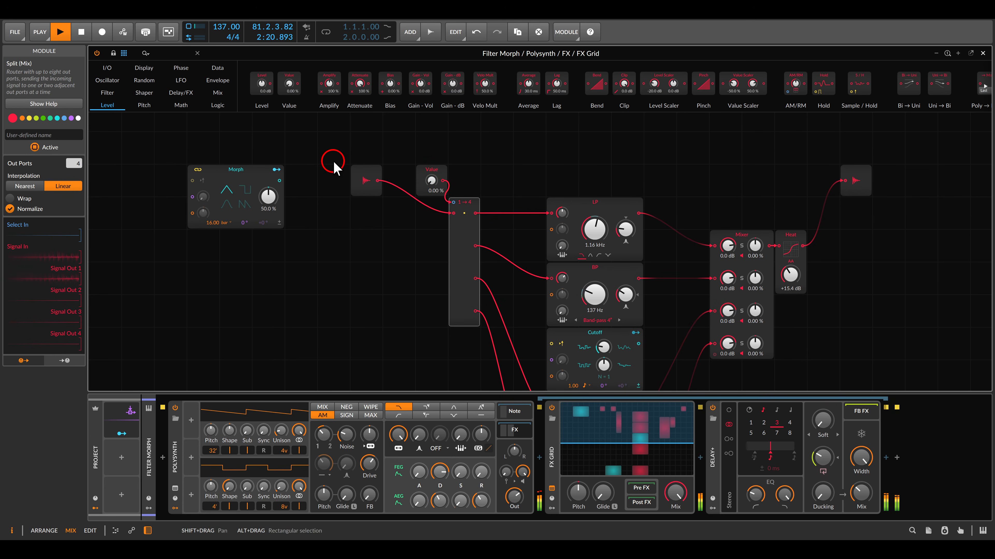
pyautogui.click(276, 170)
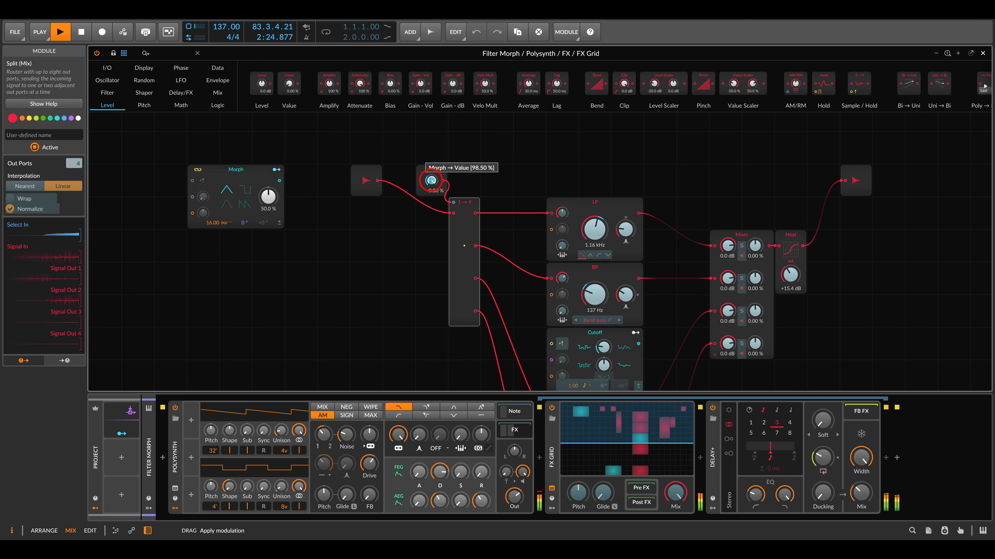
pyautogui.click(275, 170)
pyautogui.click(353, 242)
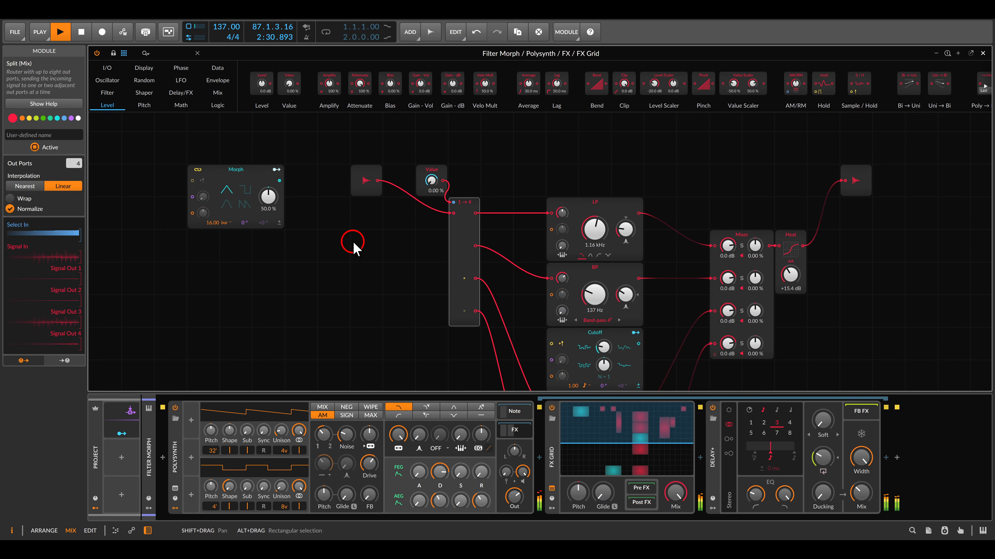
pyautogui.moveTo(505, 192); pyautogui.dragTo(431, 345)
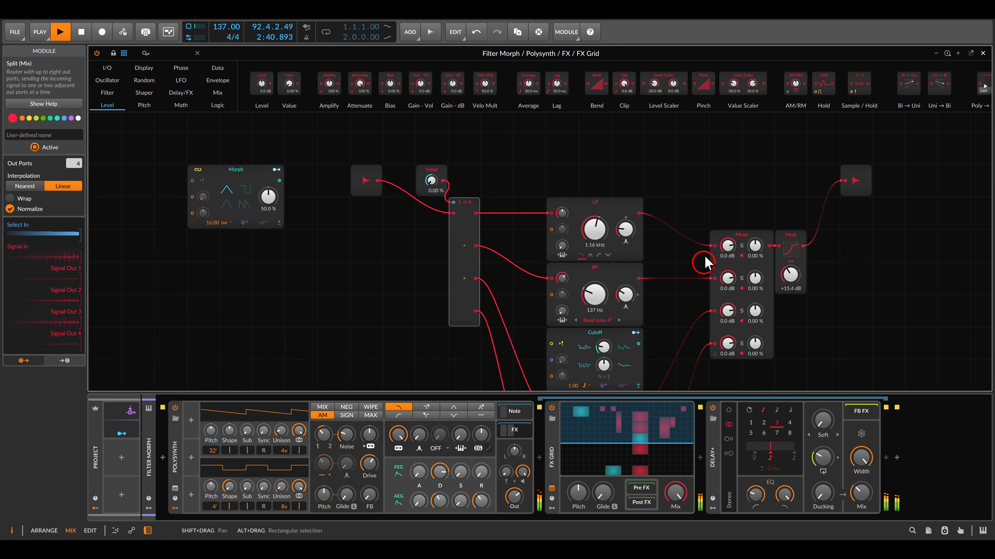
pyautogui.moveTo(697, 199)
pyautogui.mouseDown()
pyautogui.moveTo(744, 300)
pyautogui.moveTo(820, 382)
pyautogui.mouseUp()
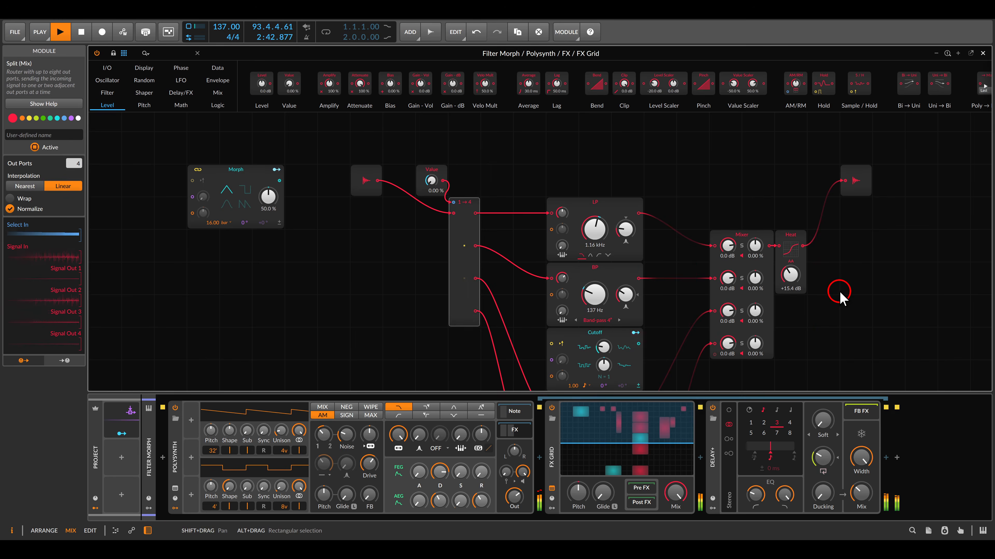
pyautogui.press('Escape')
pyautogui.press('Escape')
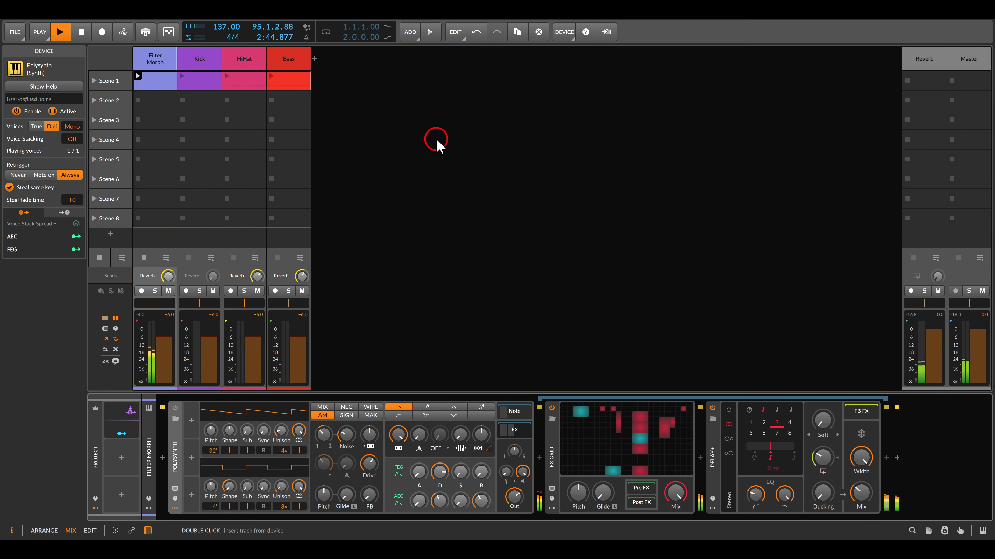
# Close the FX Grid editor and launch Scene 1 so all four tracks play together.
pyautogui.click(284, 61)
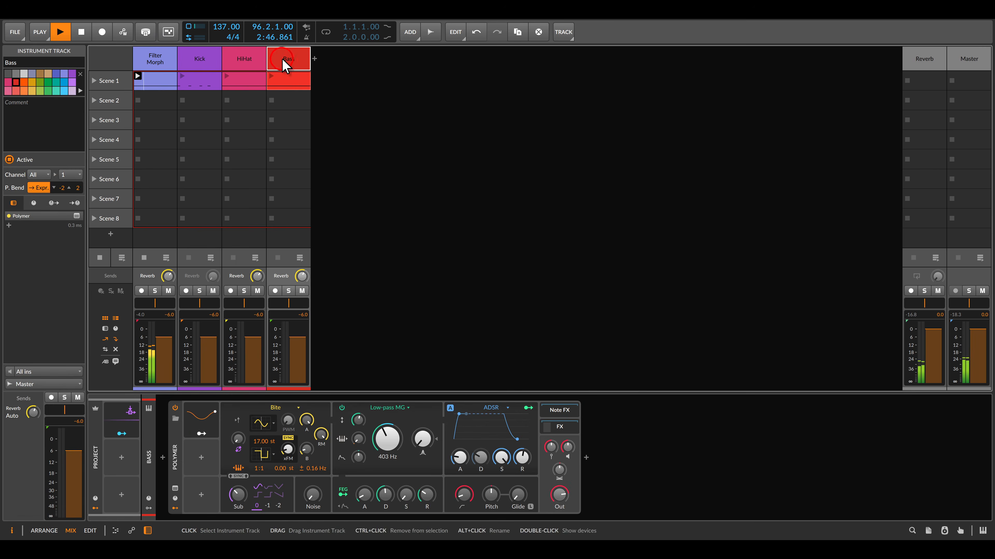
pyautogui.click(96, 81)
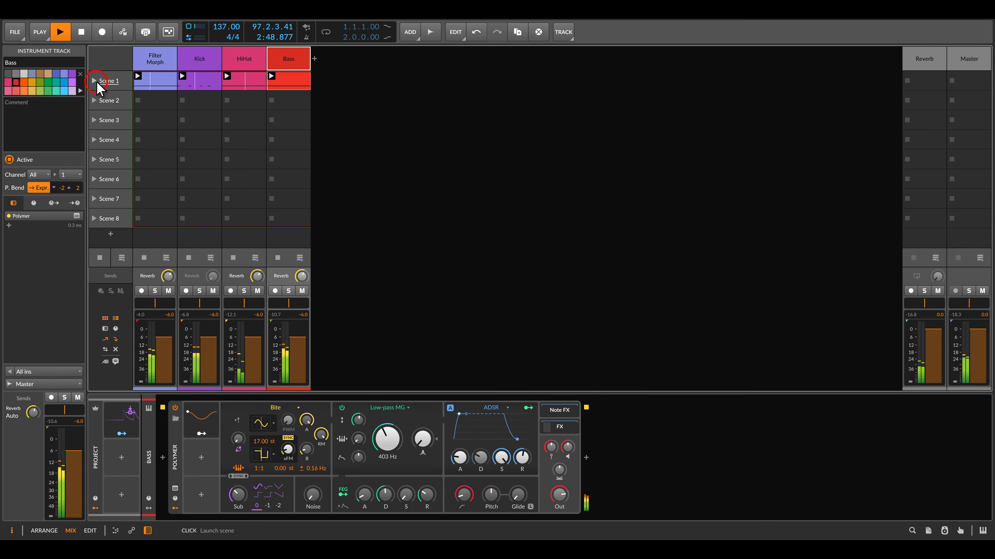
# Select the Filter Morph track and open its FX Grid.
pyautogui.click(155, 59)
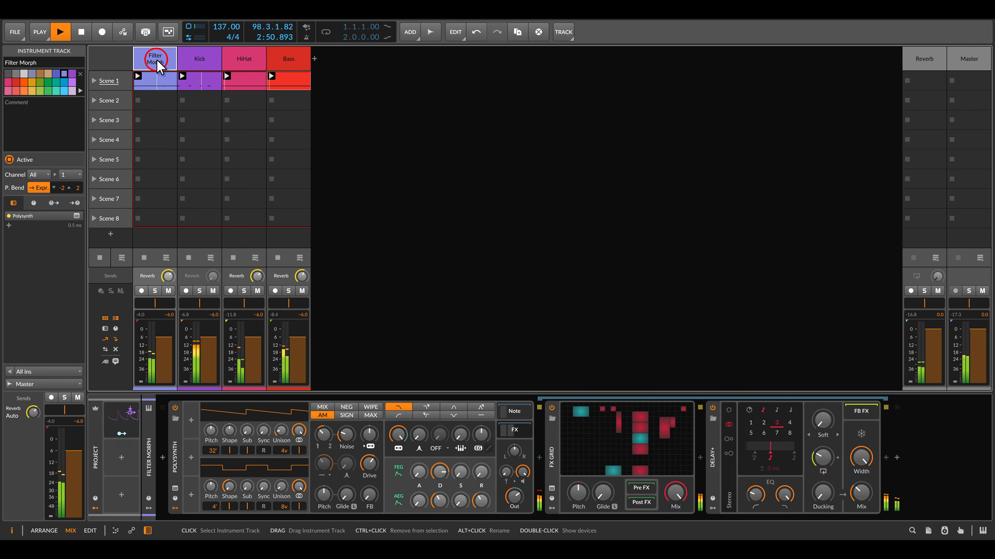
pyautogui.click(610, 437)
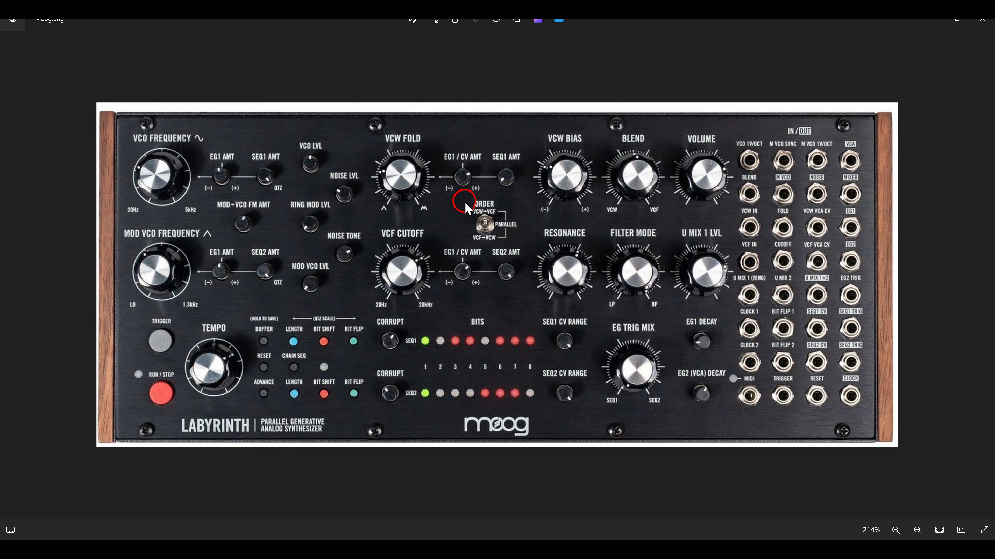
pyautogui.moveTo(492, 232); pyautogui.dragTo(517, 251)
pyautogui.moveTo(594, 131); pyautogui.dragTo(677, 232)
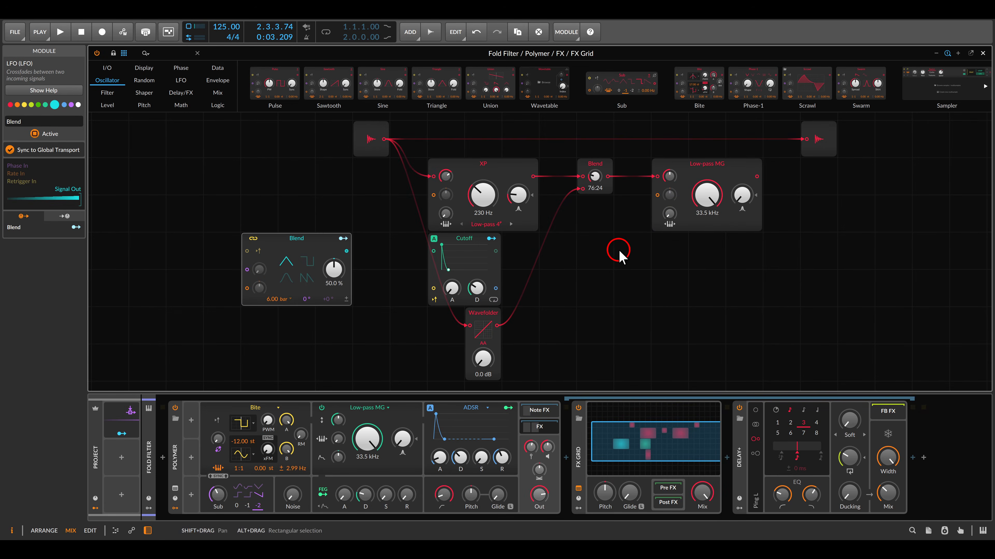
pyautogui.moveTo(602, 240); pyautogui.dragTo(598, 278)
pyautogui.moveTo(324, 141); pyautogui.dragTo(393, 210)
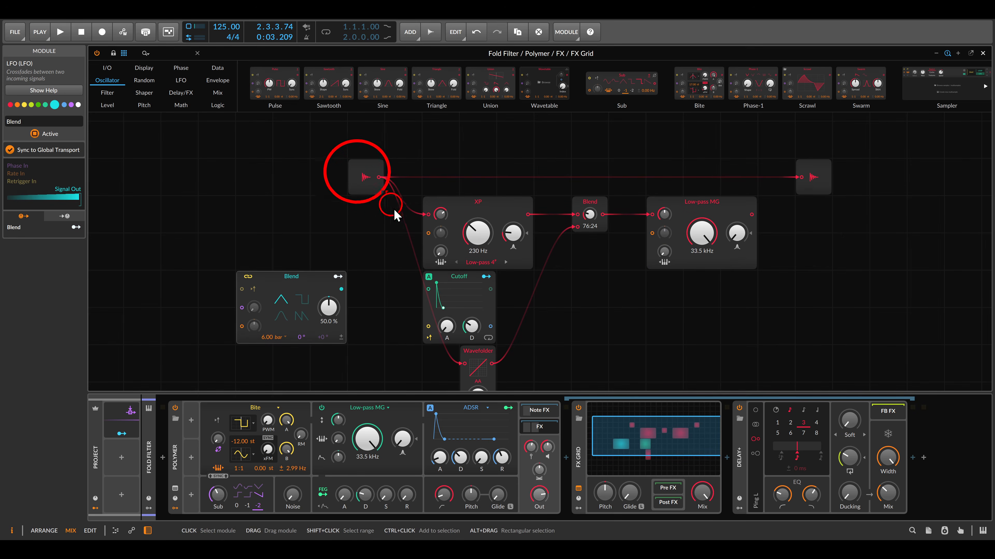
pyautogui.moveTo(785, 144); pyautogui.dragTo(840, 211)
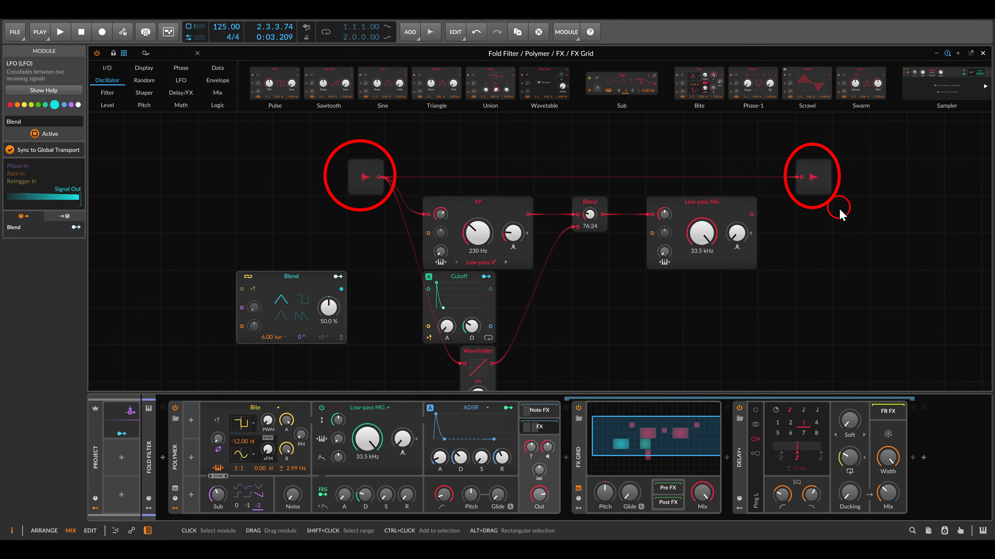
# Start playback to hear the Fold Filter patch with its FX Grid open.
pyautogui.press('space')
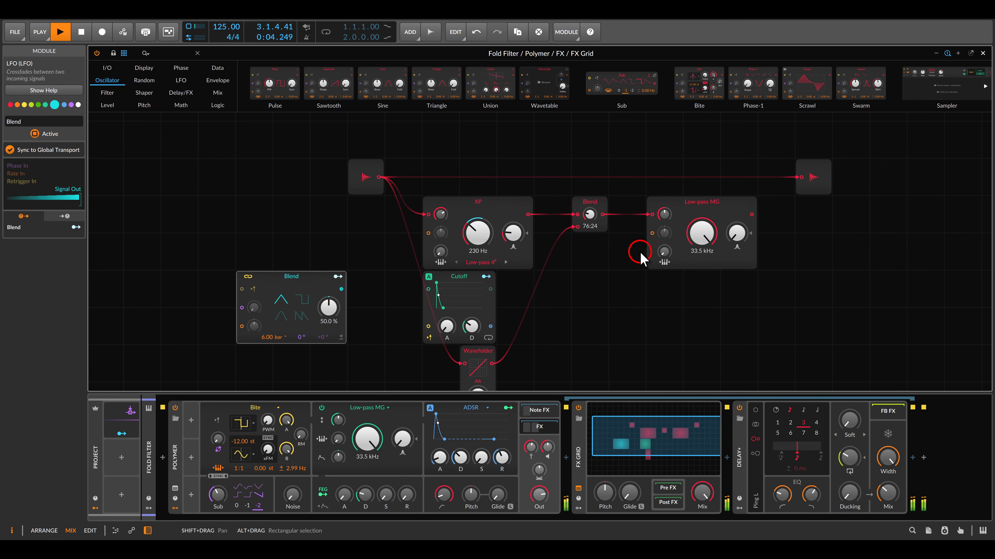
pyautogui.moveTo(612, 261); pyautogui.dragTo(662, 233)
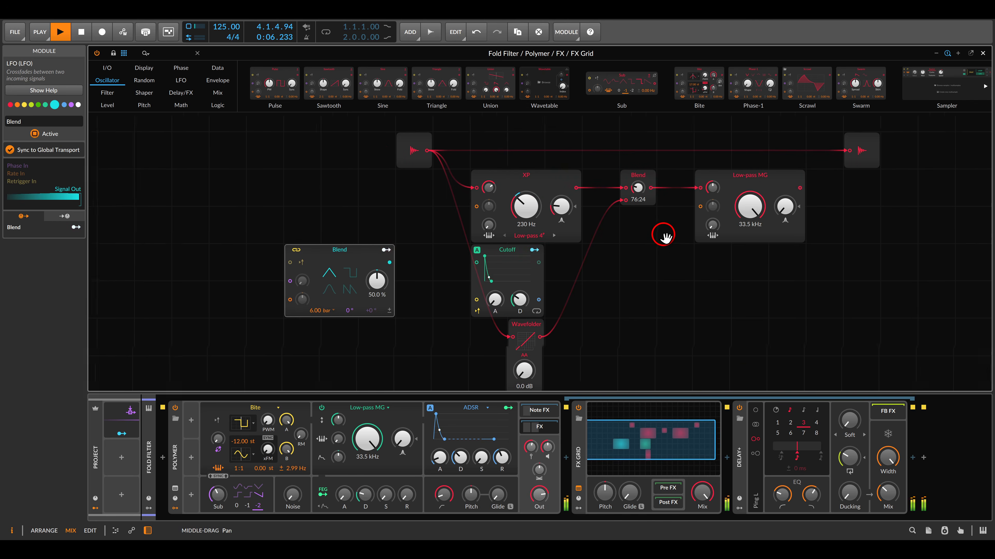
pyautogui.moveTo(469, 161); pyautogui.dragTo(603, 256)
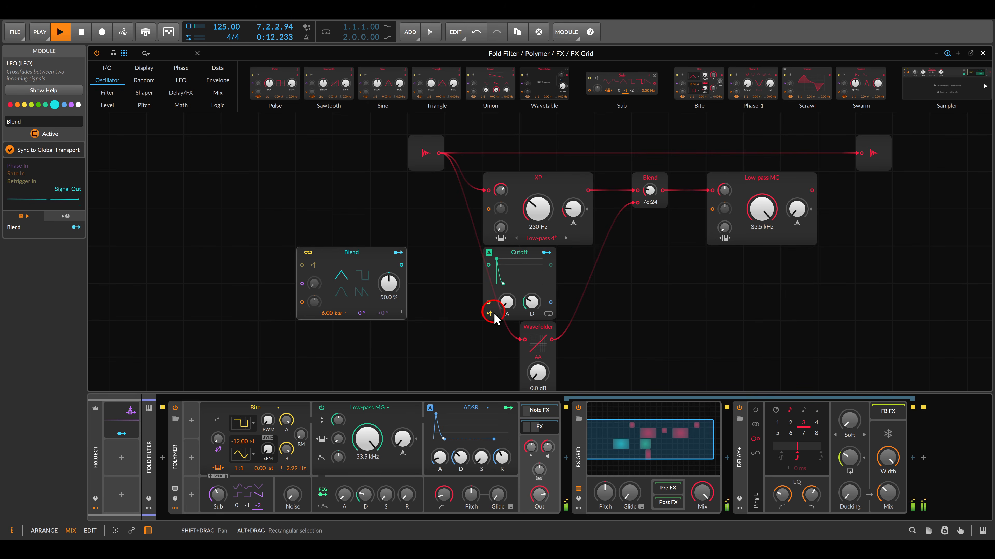
pyautogui.moveTo(493, 311); pyautogui.dragTo(586, 380)
pyautogui.press('Escape')
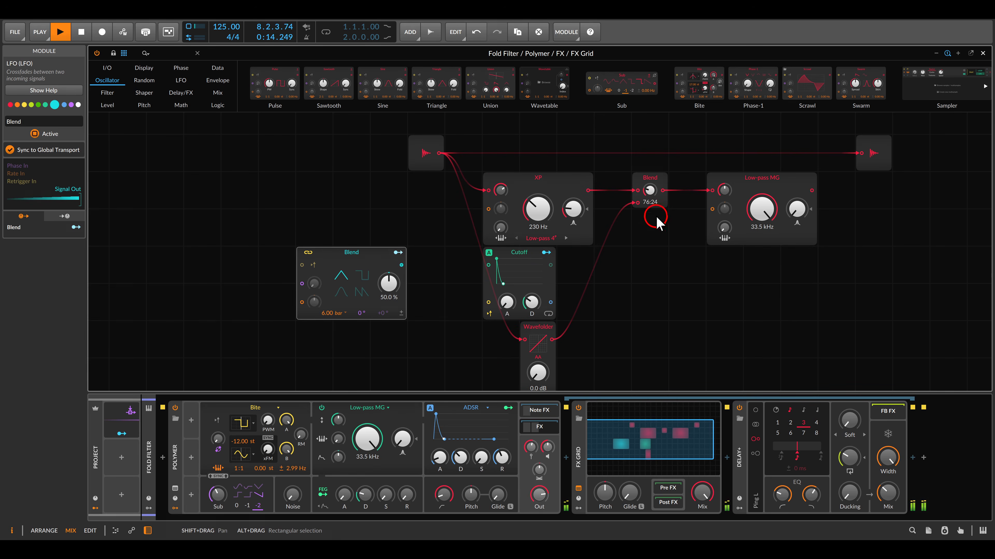
# Set the Blend module fully to In 1 and connect the Low-pass MG output to the audio output module.
pyautogui.moveTo(650, 189)
pyautogui.mouseDown()
pyautogui.moveTo(650, 177)
pyautogui.moveTo(650, 186)
pyautogui.mouseUp()
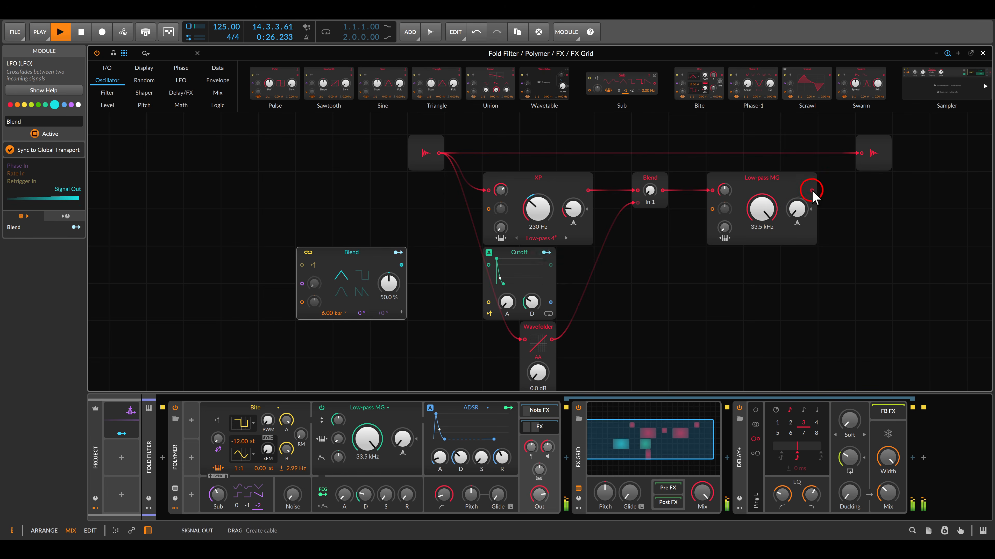
pyautogui.moveTo(811, 190); pyautogui.dragTo(860, 153)
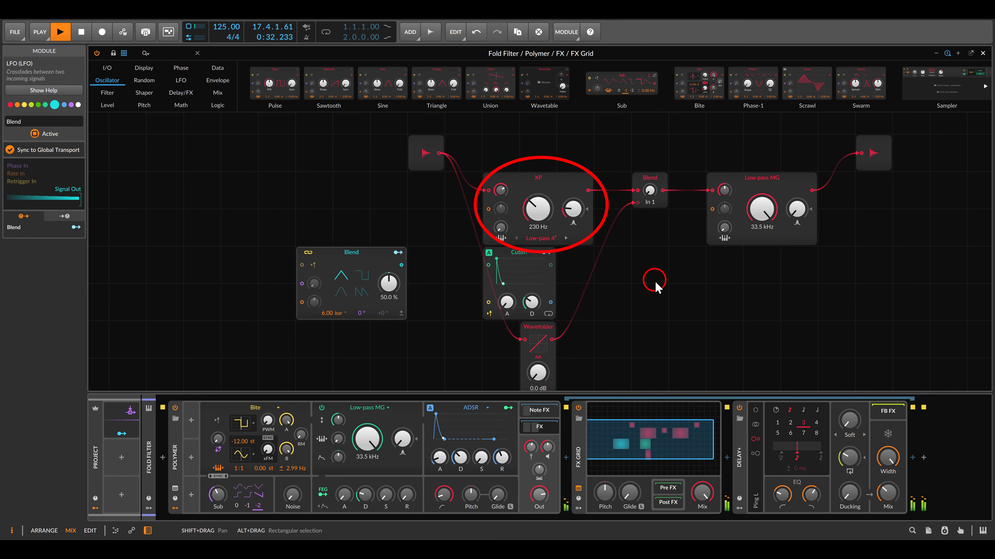
# Set the Blend module fully to In 2 and raise the Wavefolder's drive to +20.2 dB.
pyautogui.moveTo(650, 195); pyautogui.dragTo(649, 184)
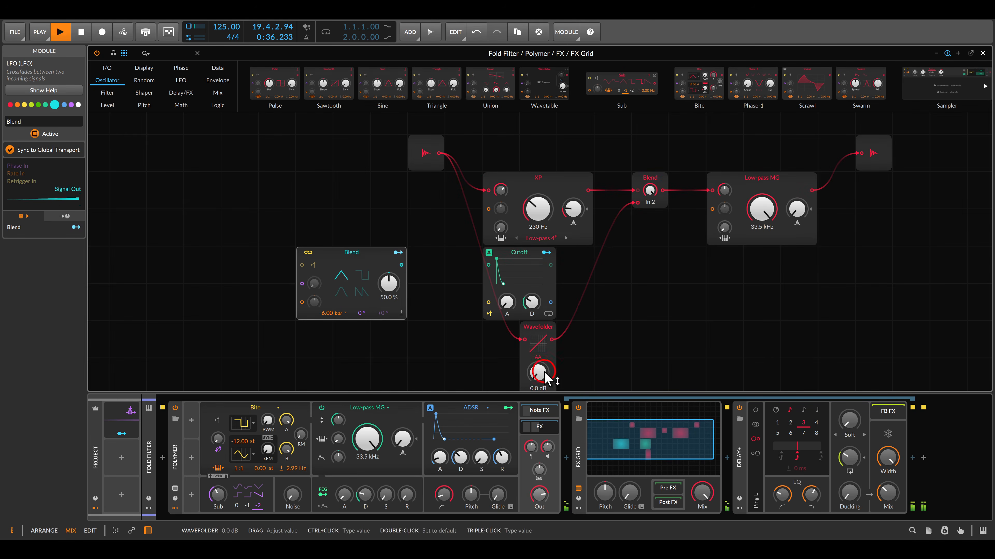
pyautogui.moveTo(545, 378); pyautogui.dragTo(545, 363)
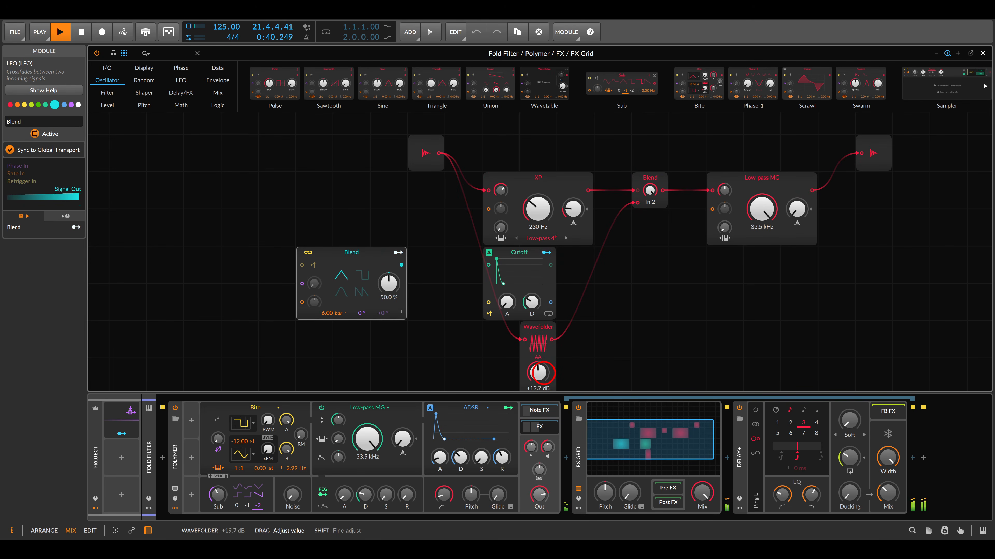
pyautogui.moveTo(544, 373); pyautogui.dragTo(543, 372)
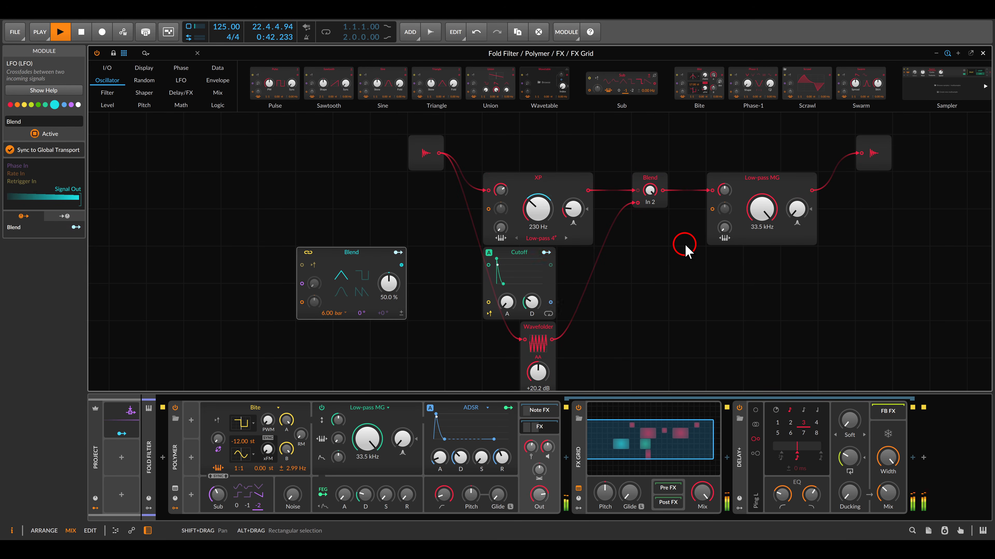
# Sweep the Blend module between the XP filter and the Wavefolder, leaving the mix at 73:27.
pyautogui.moveTo(650, 190); pyautogui.dragTo(650, 190)
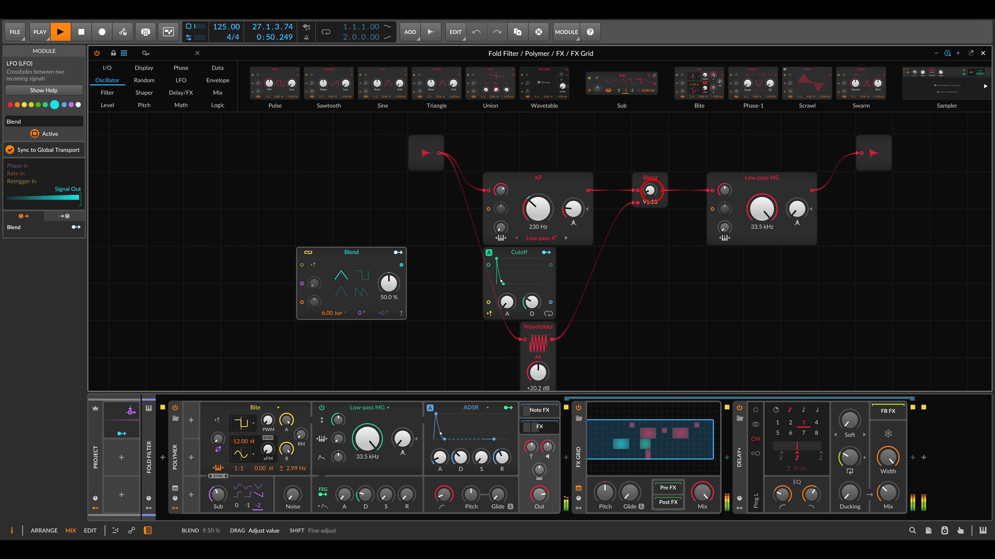
pyautogui.moveTo(650, 190); pyautogui.dragTo(652, 190)
pyautogui.moveTo(650, 231); pyautogui.dragTo(650, 228)
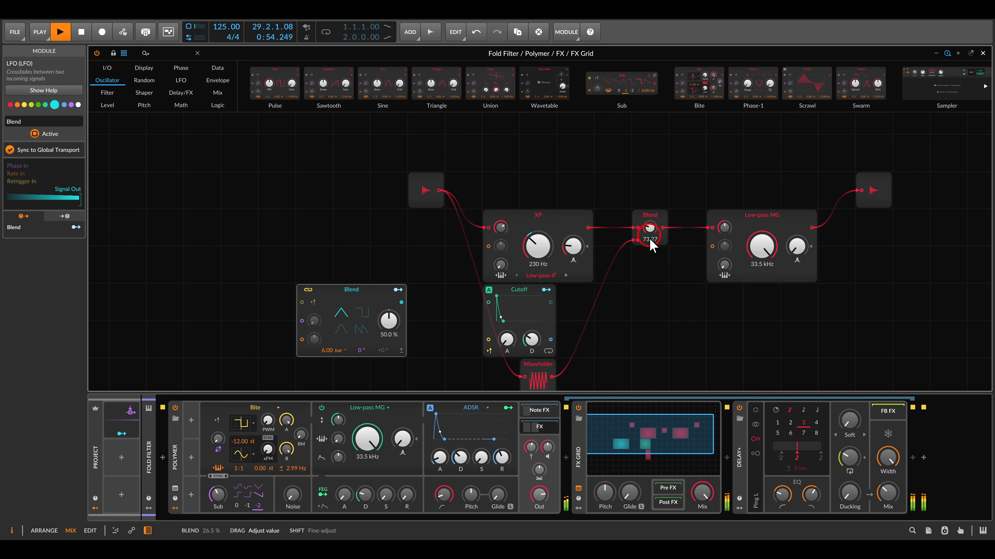
# Lower the Low-pass MG filter's cutoff frequency to 5.67 kHz.
pyautogui.scroll(-1, 642, 259)
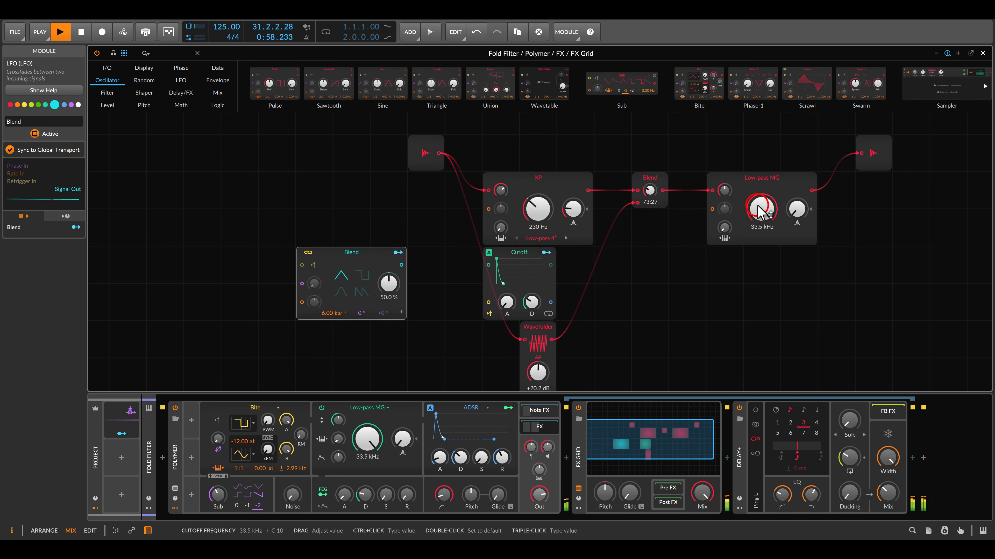
pyautogui.moveTo(757, 214)
pyautogui.mouseDown()
pyautogui.moveTo(759, 221)
pyautogui.moveTo(759, 211)
pyautogui.mouseUp()
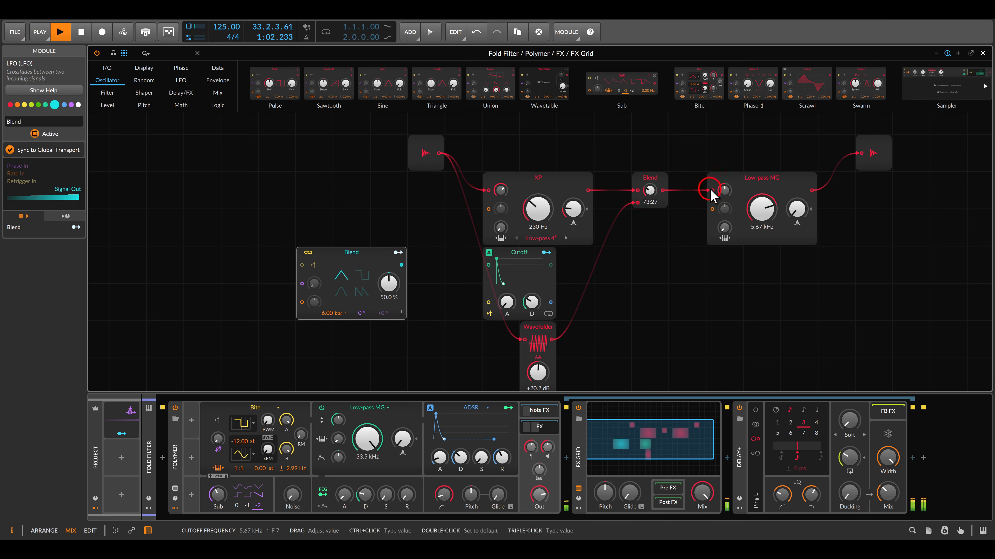
# Map the Blend LFO to the Blend module's mix control with a modulation amount of 0.103.
pyautogui.click(399, 252)
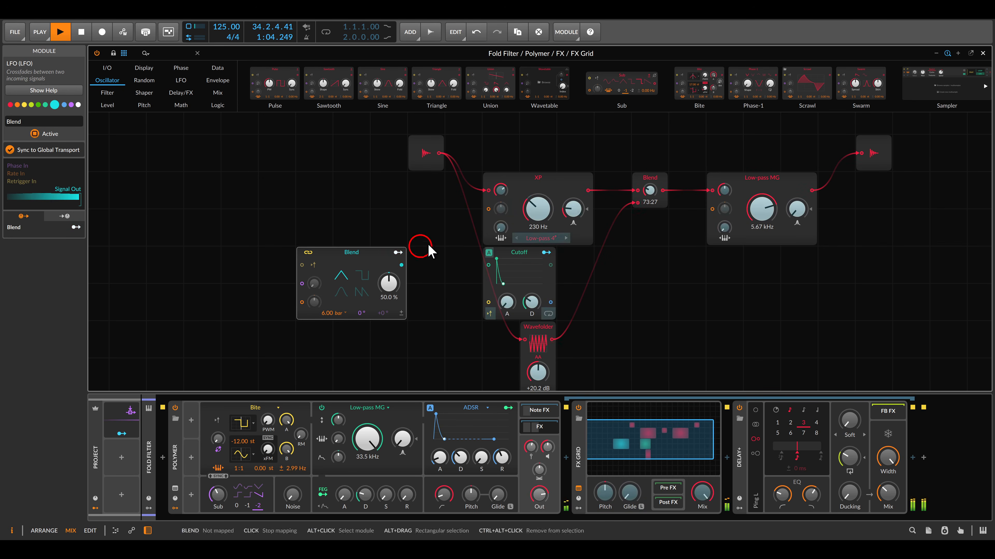
pyautogui.moveTo(647, 194); pyautogui.dragTo(650, 183)
pyautogui.click(444, 245)
pyautogui.click(398, 253)
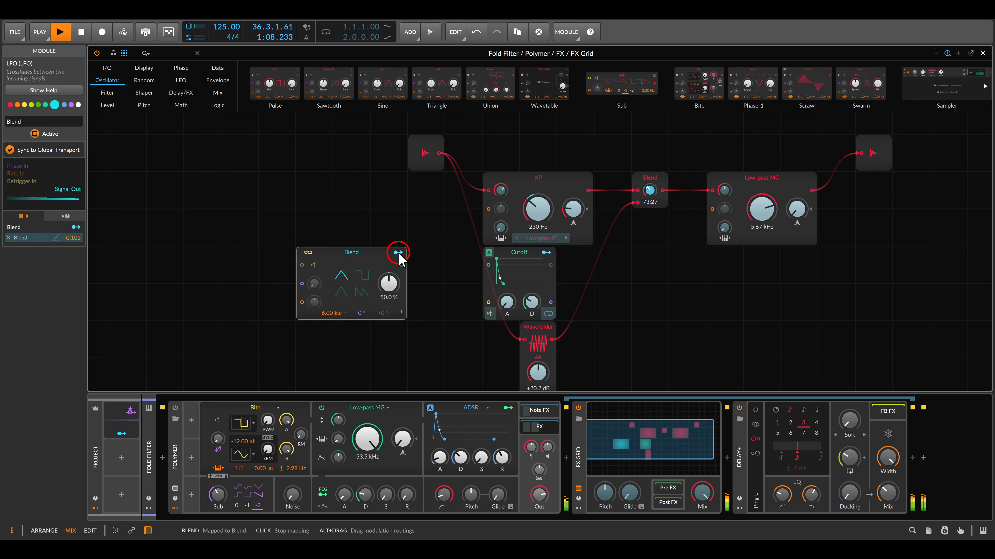
# Lower the Low-pass MG filter's cutoff frequency to 3.68 kHz and close the grid editor.
pyautogui.click(761, 217)
pyautogui.moveTo(761, 217)
pyautogui.mouseDown()
pyautogui.moveTo(762, 171)
pyautogui.moveTo(762, 211)
pyautogui.mouseUp()
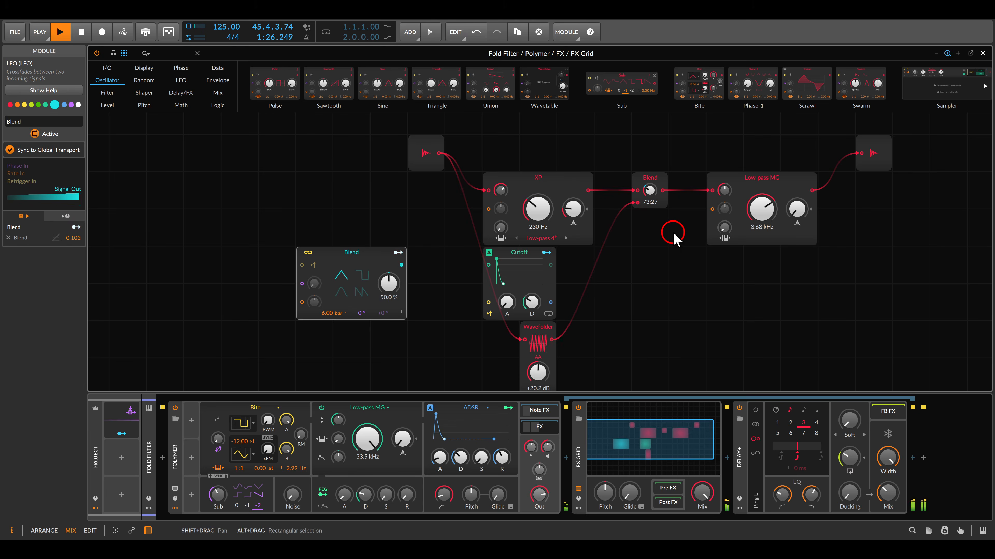
pyautogui.press('Escape')
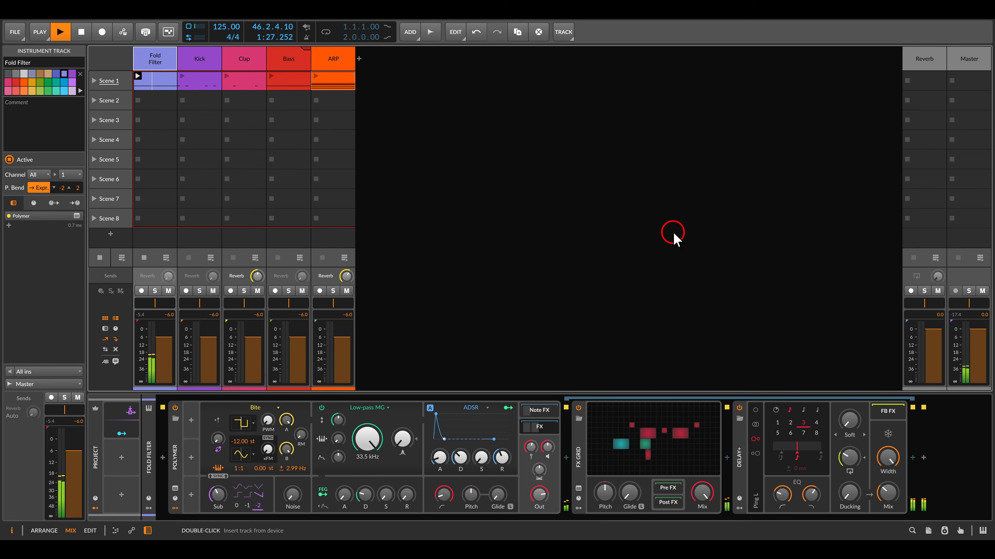
# Launch the Scene 1 clips of the Kick, Clap, Bass and ARP tracks one after another.
pyautogui.click(182, 76)
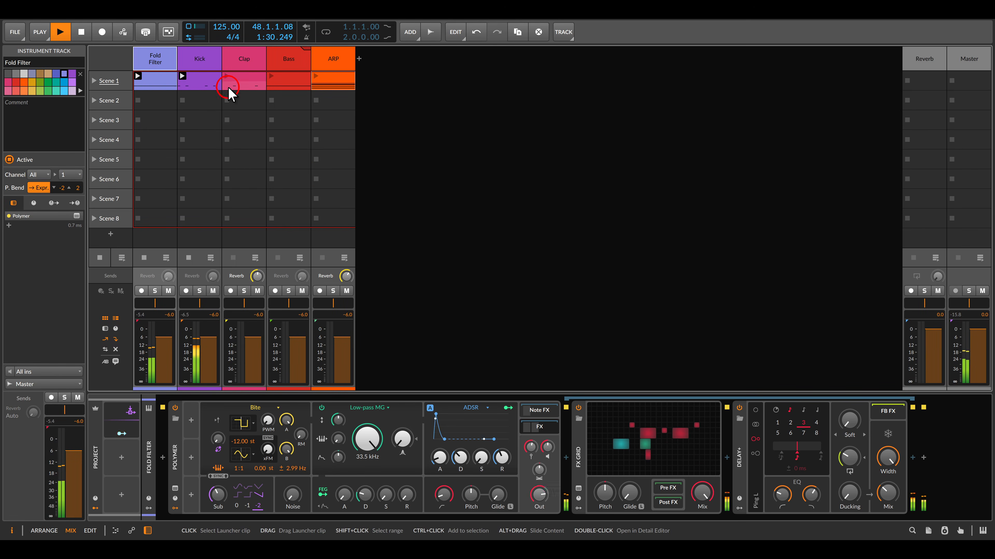
pyautogui.click(225, 76)
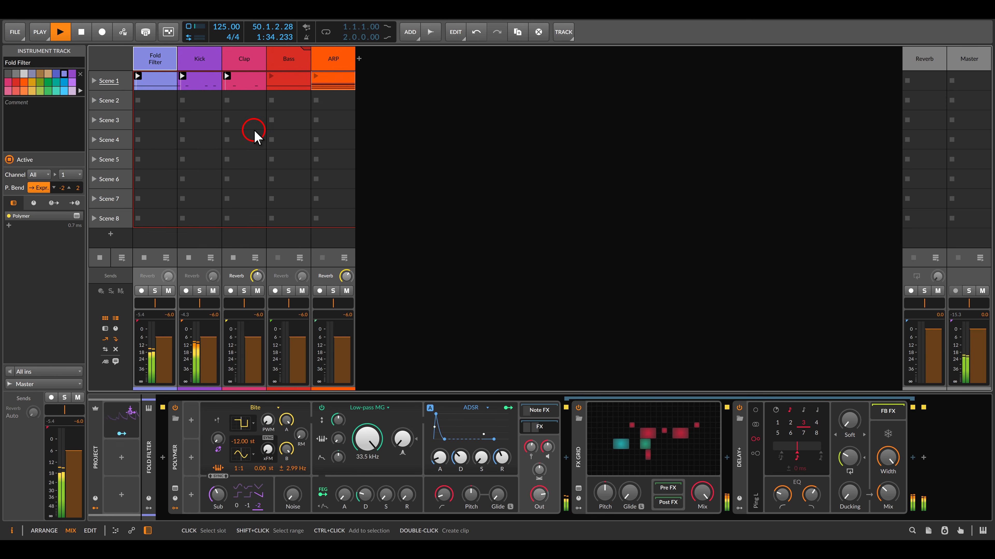
pyautogui.click(271, 76)
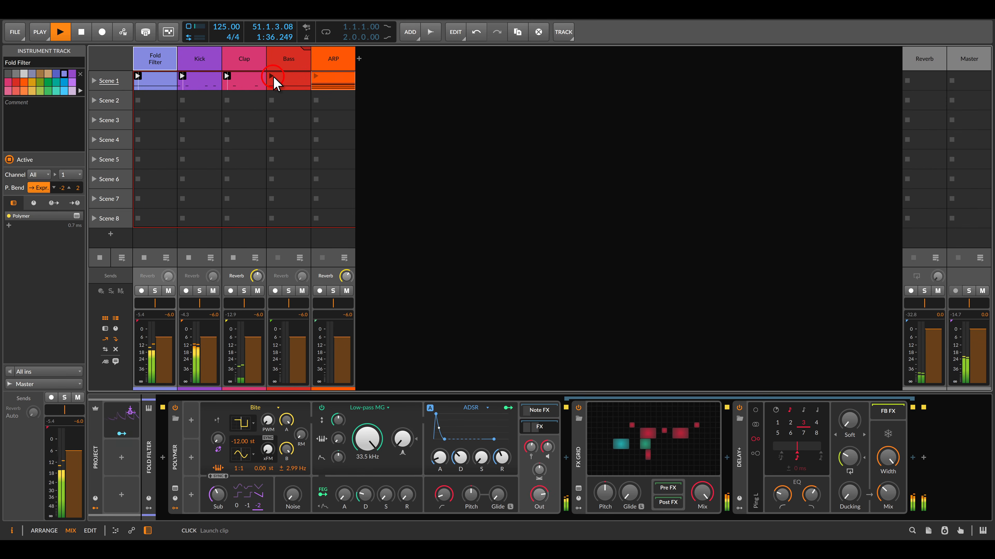
pyautogui.click(316, 76)
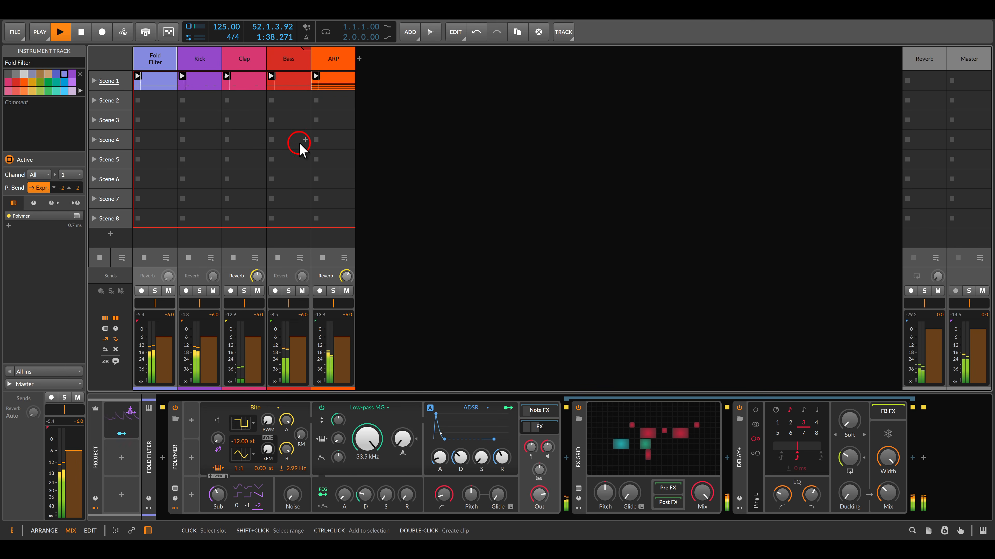
# Reopen the Fold Filter track's FX Grid and raise the Low-pass MG cutoff frequency to 19.6 kHz.
pyautogui.click(163, 60)
pyautogui.click(633, 413)
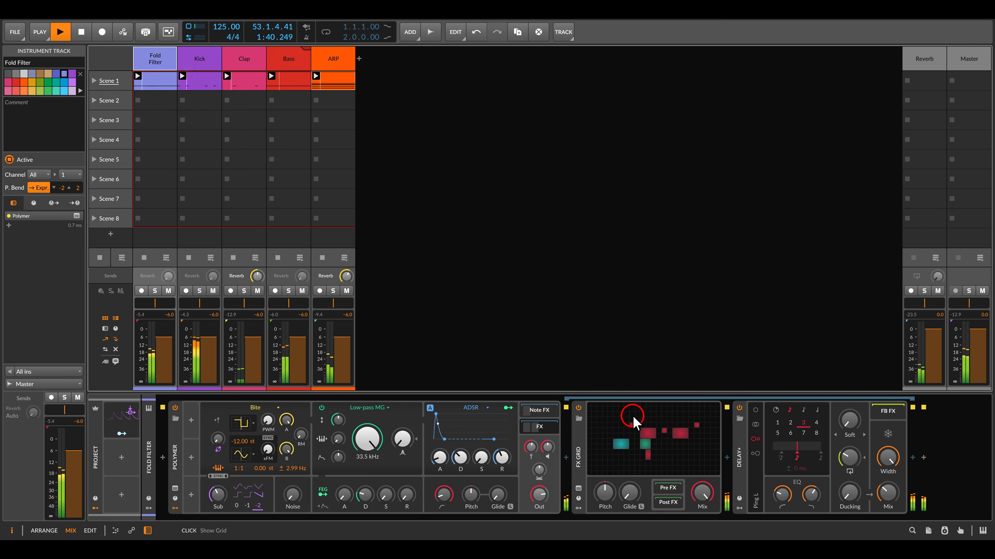
pyautogui.click(708, 195)
pyautogui.moveTo(707, 195); pyautogui.dragTo(662, 204)
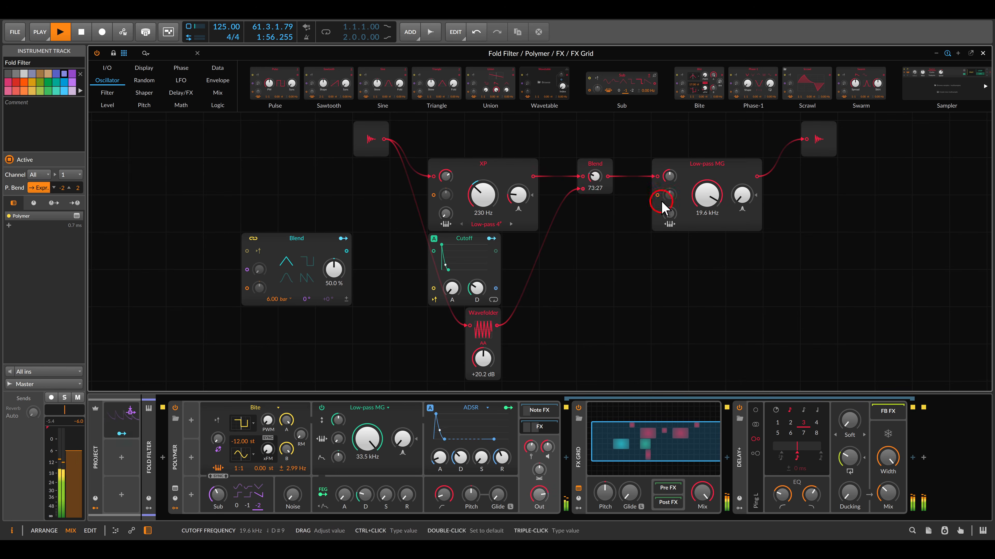
pyautogui.moveTo(594, 176); pyautogui.dragTo(594, 177)
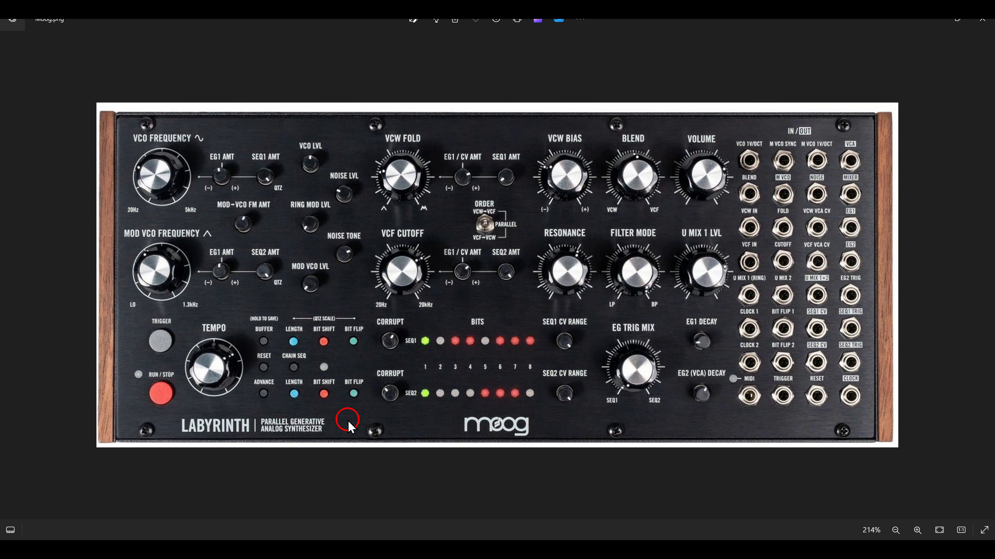
# Select the Dice module in the Corrupt Note Grid and start playback to hear its random notes.
pyautogui.moveTo(365, 307); pyautogui.dragTo(410, 416)
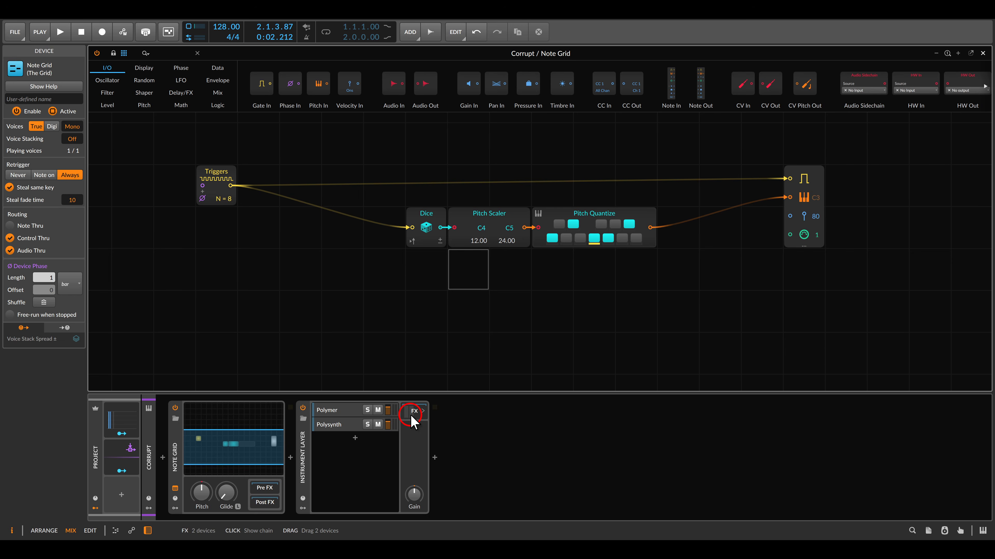
pyautogui.click(426, 216)
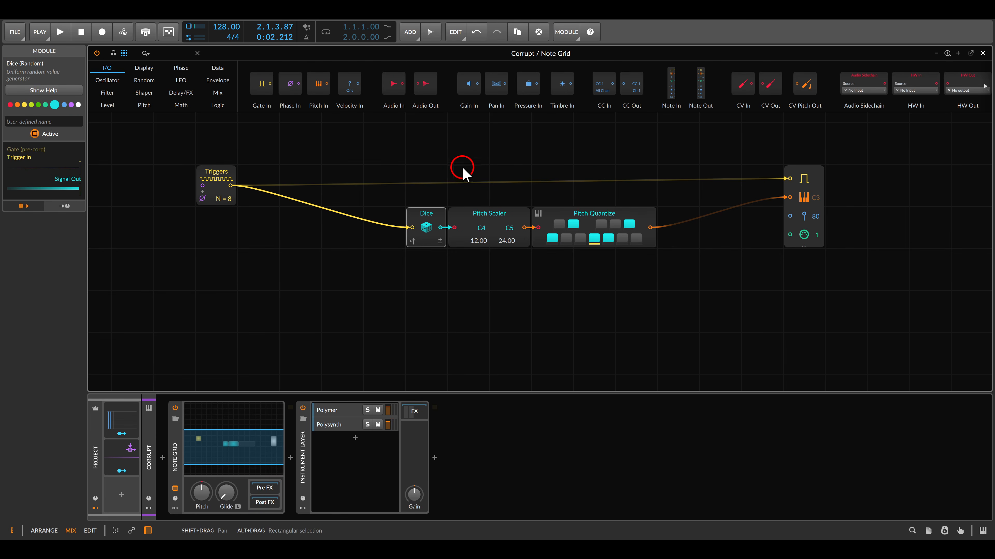
pyautogui.moveTo(441, 188); pyautogui.dragTo(678, 283)
pyautogui.press('space')
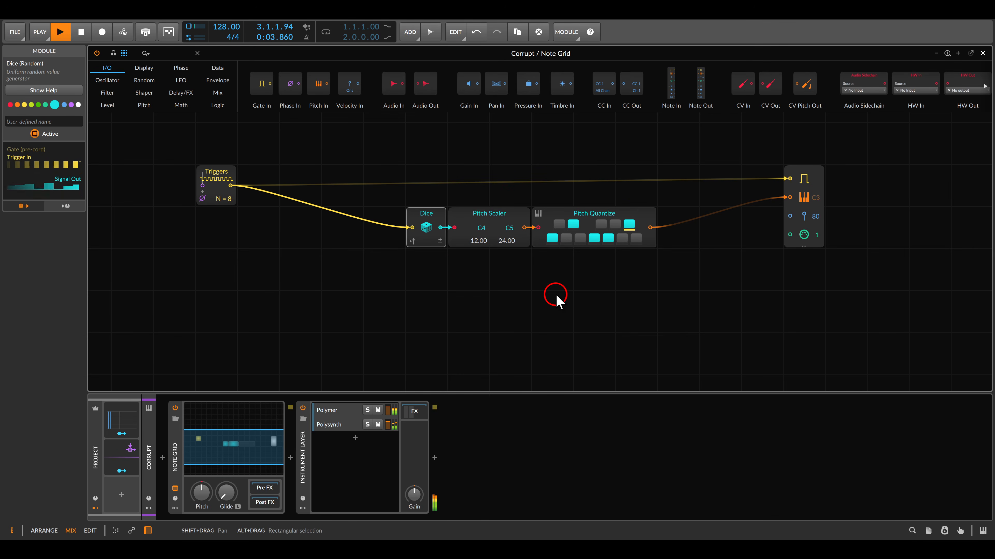
pyautogui.moveTo(519, 281); pyautogui.dragTo(588, 284)
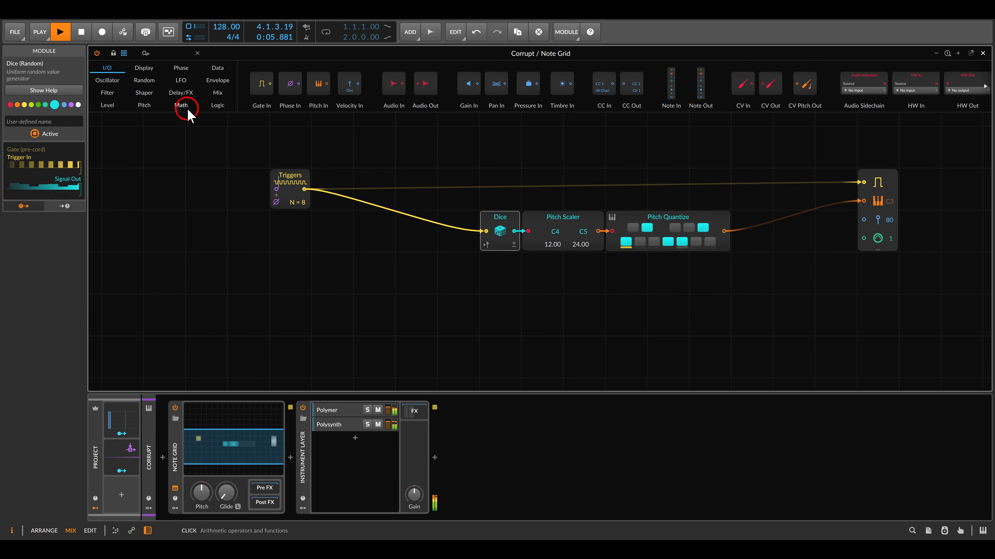
# Insert a Chance module between the Triggers and Dice modules and set its probability to 100%.
pyautogui.click(144, 80)
pyautogui.moveTo(370, 87); pyautogui.dragTo(485, 233)
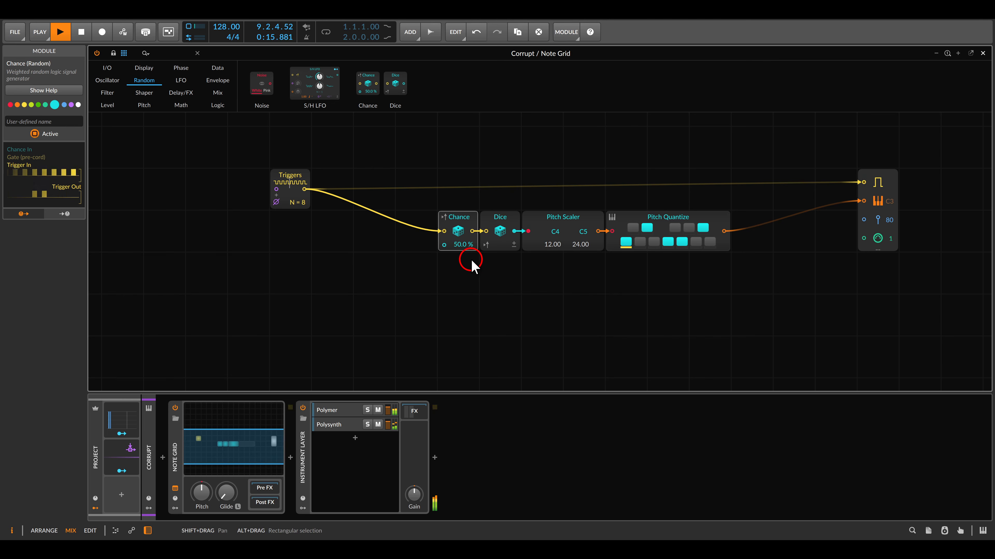
pyautogui.moveTo(458, 244); pyautogui.dragTo(458, 211)
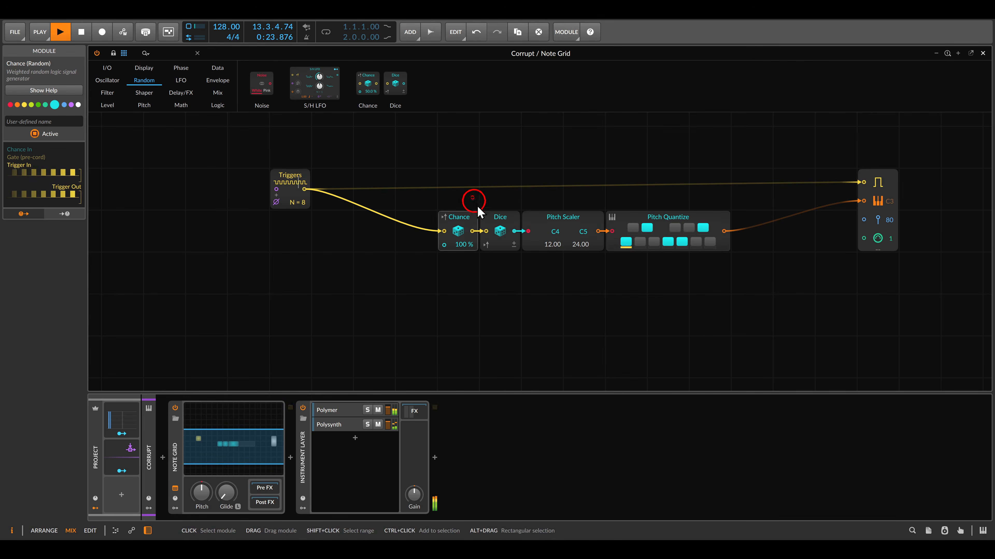
# Lower the Chance module's probability to 0% and stop playback.
pyautogui.moveTo(473, 197); pyautogui.dragTo(526, 268)
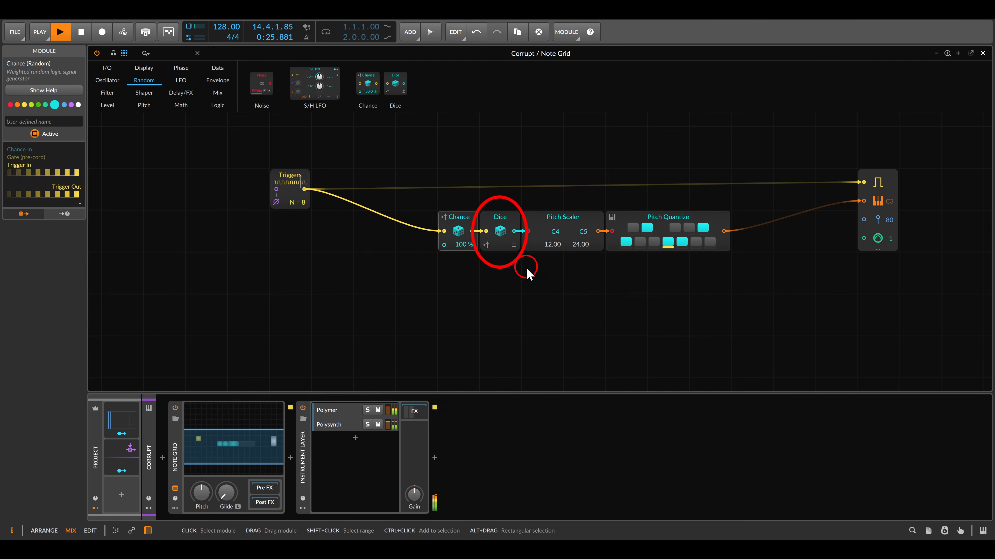
pyautogui.press('Escape')
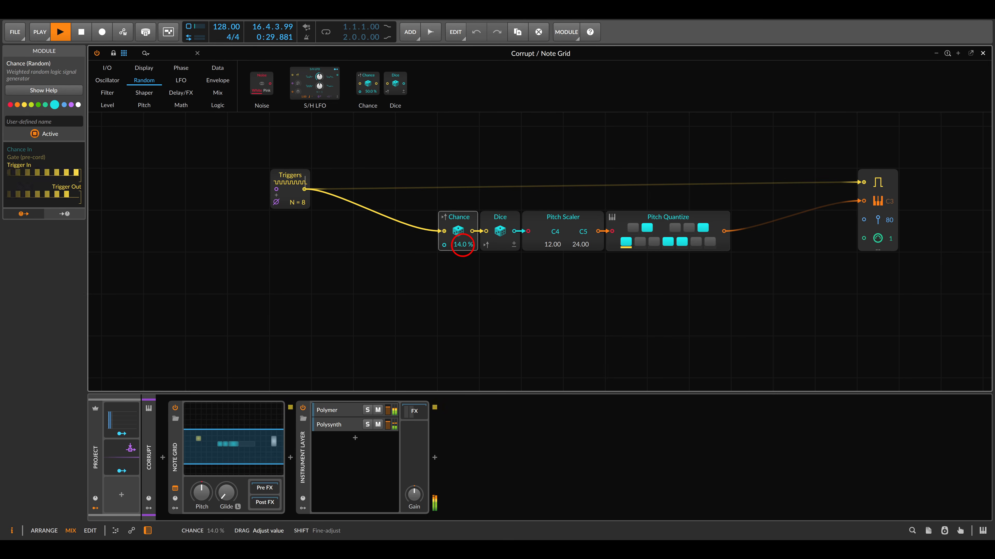
pyautogui.moveTo(461, 244); pyautogui.dragTo(478, 273)
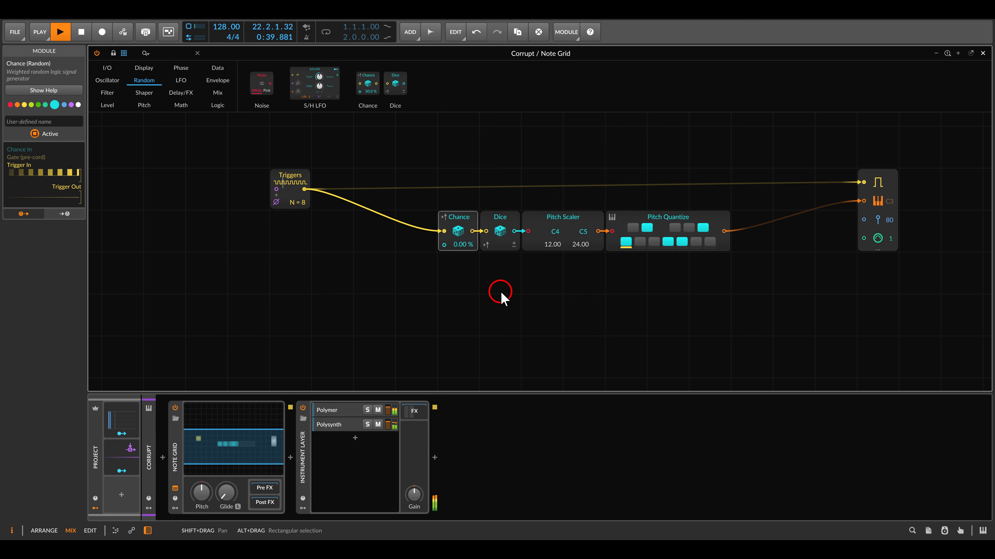
pyautogui.press('space')
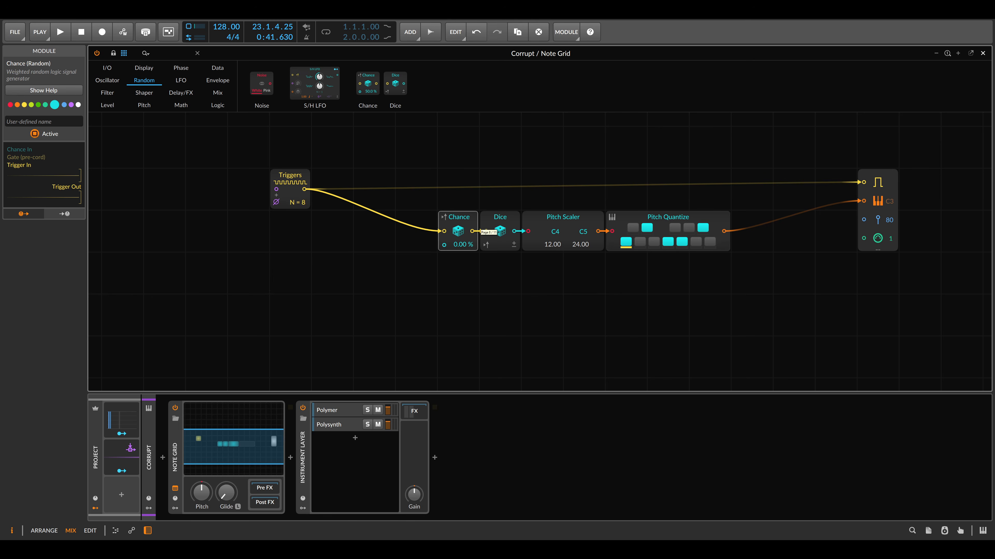
# Move the Chance and Dice pair down below the Triggers row and duplicate it into a column of eight pairs.
pyautogui.moveTo(563, 294); pyautogui.dragTo(606, 275)
pyautogui.moveTo(490, 182); pyautogui.dragTo(473, 260)
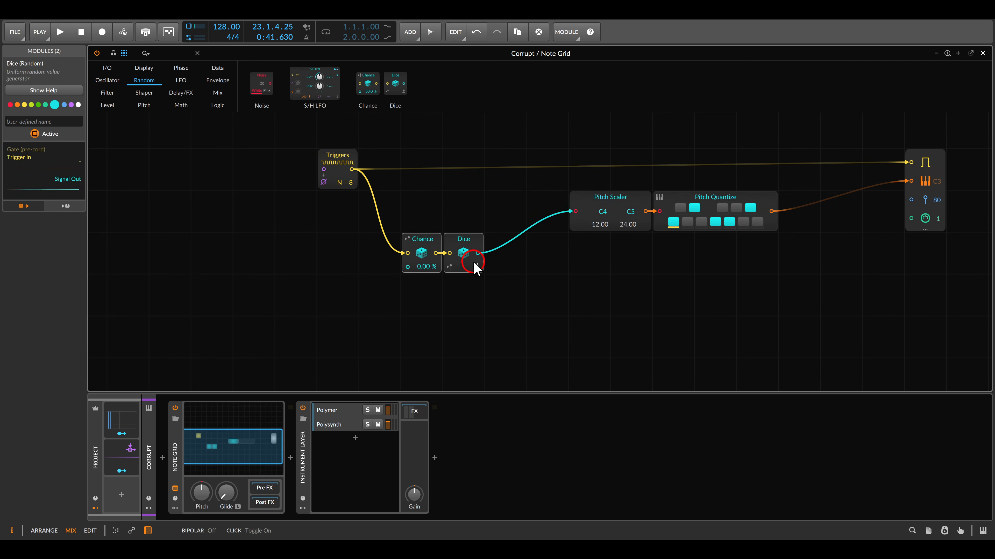
pyautogui.hotkey('ctrl', 'd')
pyautogui.moveTo(370, 236); pyautogui.dragTo(502, 325)
pyautogui.hotkey('ctrl', 'd')
pyautogui.scroll(-1, 500, 321)
pyautogui.moveTo(360, 203); pyautogui.dragTo(507, 358)
pyautogui.hotkey('ctrl', 'd')
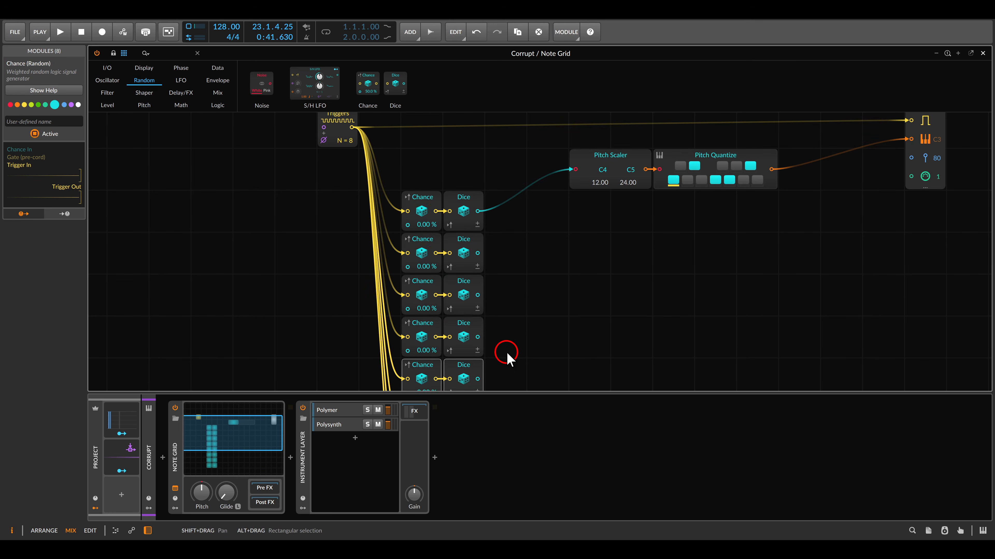
pyautogui.scroll(-2, 531, 292)
pyautogui.moveTo(540, 280); pyautogui.dragTo(541, 217)
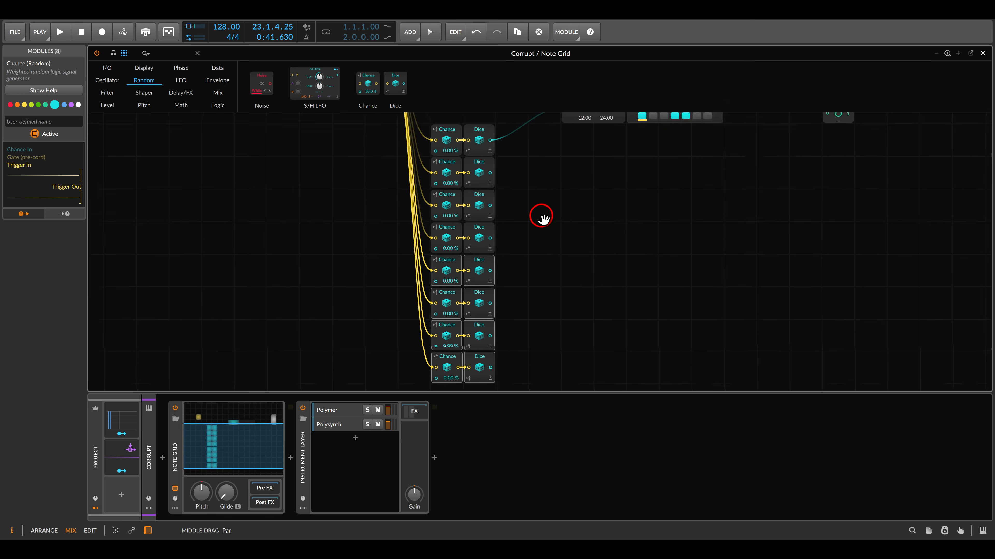
pyautogui.scroll(1, 539, 215)
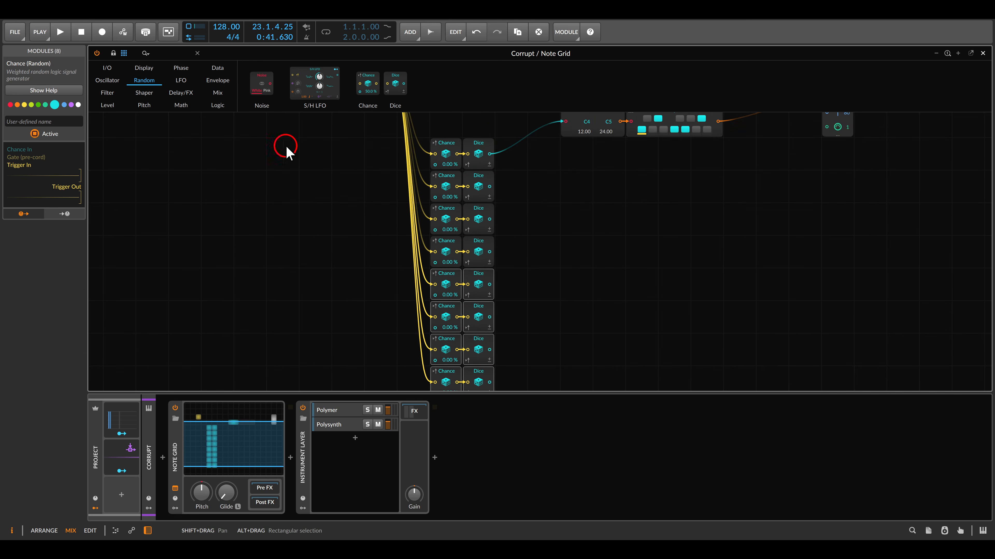
# Add a Merge module beside the Dice column and configure it with 8 in ports and Nearest interpolation.
pyautogui.click(219, 94)
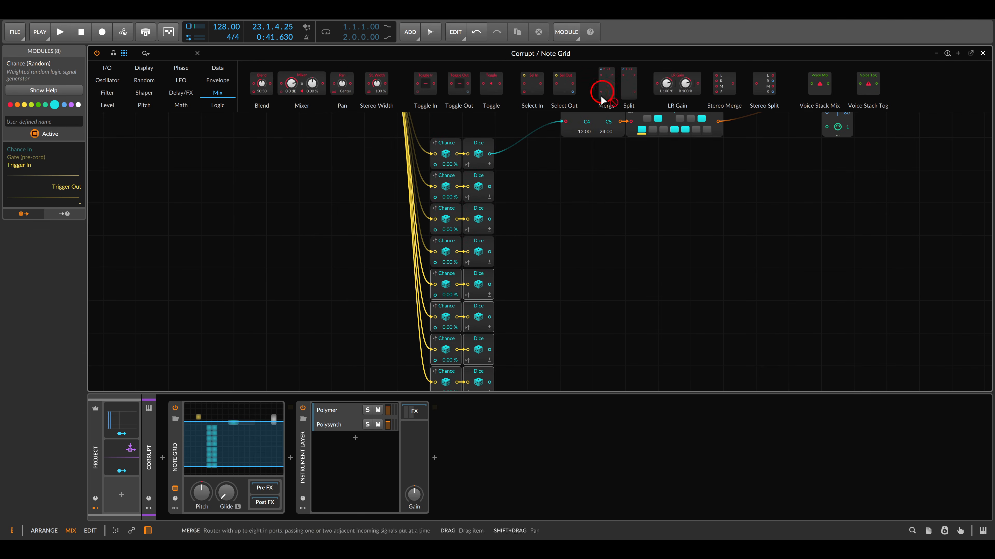
pyautogui.moveTo(602, 98); pyautogui.dragTo(520, 164)
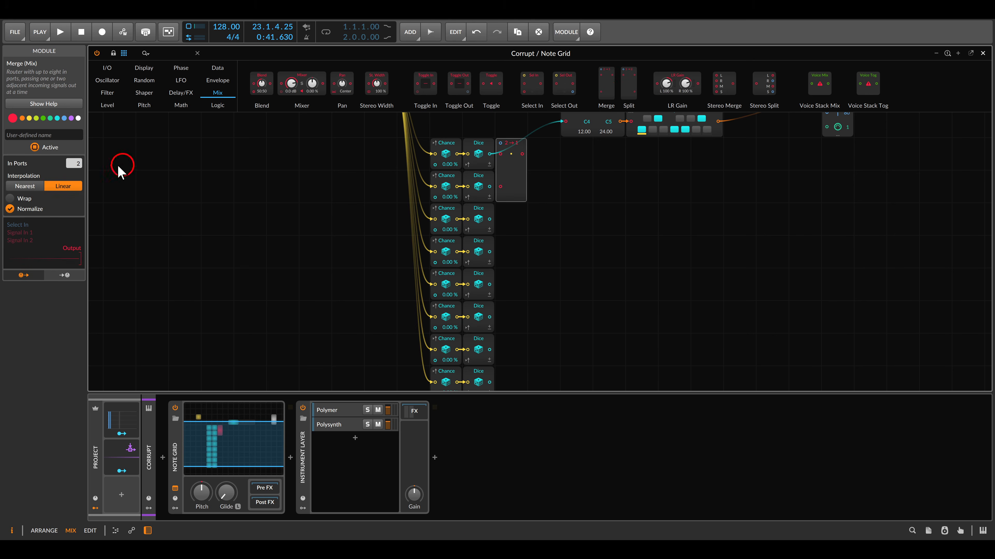
pyautogui.moveTo(75, 165); pyautogui.dragTo(75, 133)
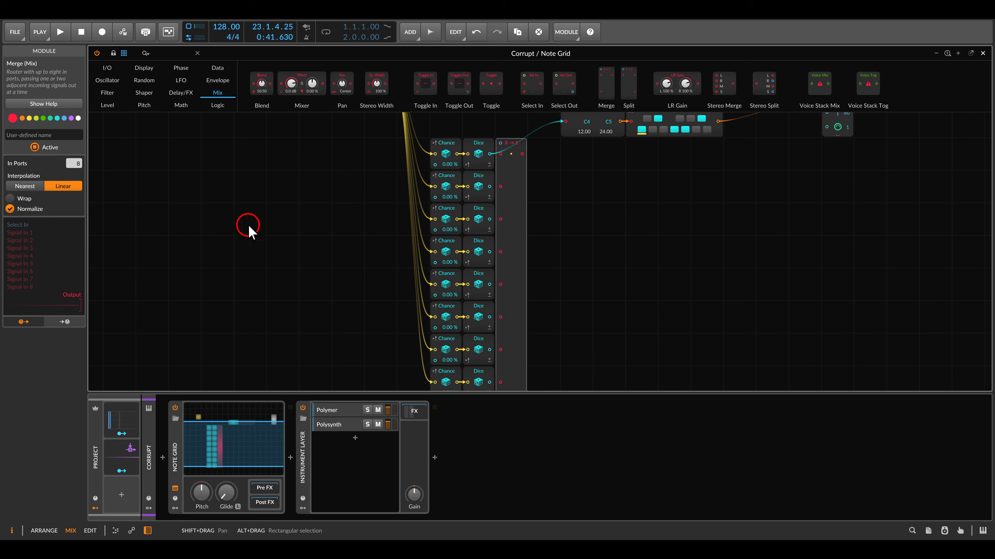
pyautogui.scroll(-2, 340, 217)
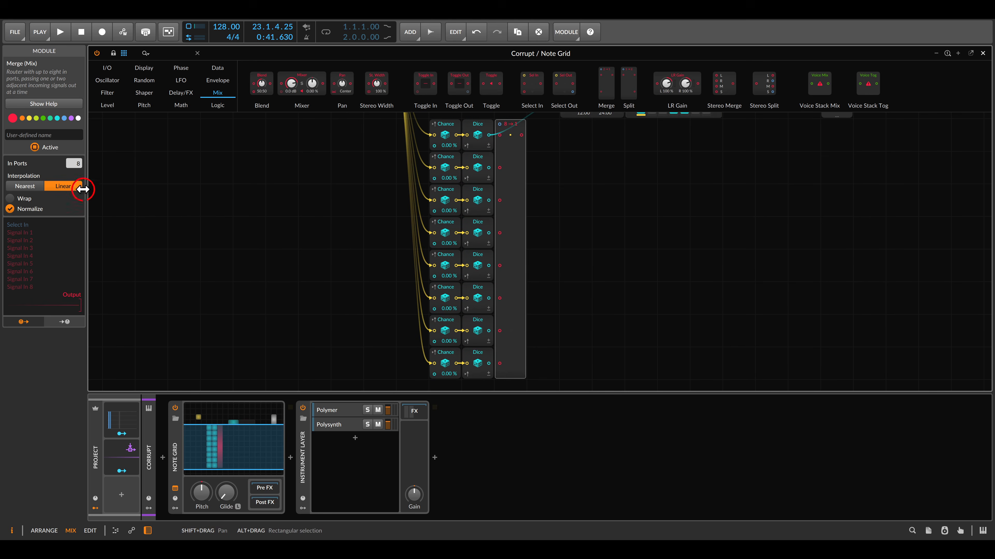
pyautogui.click(30, 187)
pyautogui.moveTo(13, 161); pyautogui.dragTo(86, 215)
pyautogui.press('Escape')
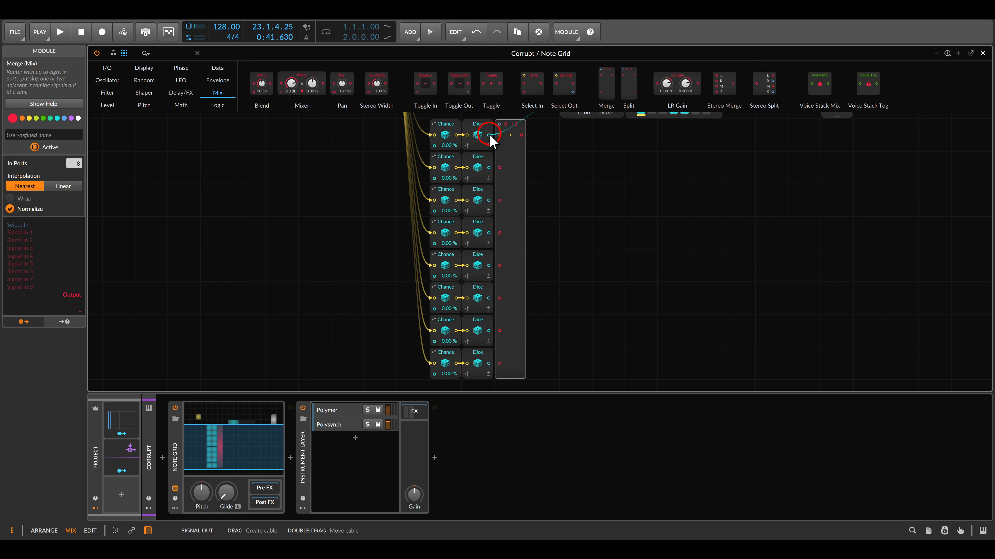
# Connect the eight Dice outputs to the Merge module's inputs and its output to the Pitch Scaler.
pyautogui.moveTo(488, 135); pyautogui.dragTo(500, 201)
pyautogui.moveTo(488, 233); pyautogui.dragTo(499, 233)
pyautogui.moveTo(488, 265); pyautogui.dragTo(500, 331)
pyautogui.moveTo(488, 363); pyautogui.dragTo(500, 363)
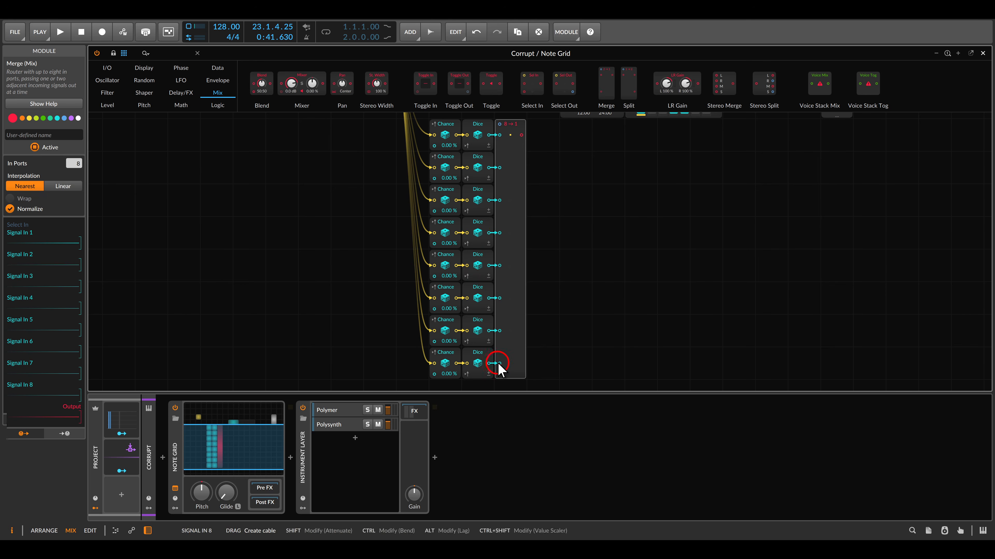
pyautogui.scroll(5, 555, 184)
pyautogui.moveTo(527, 229); pyautogui.dragTo(567, 200)
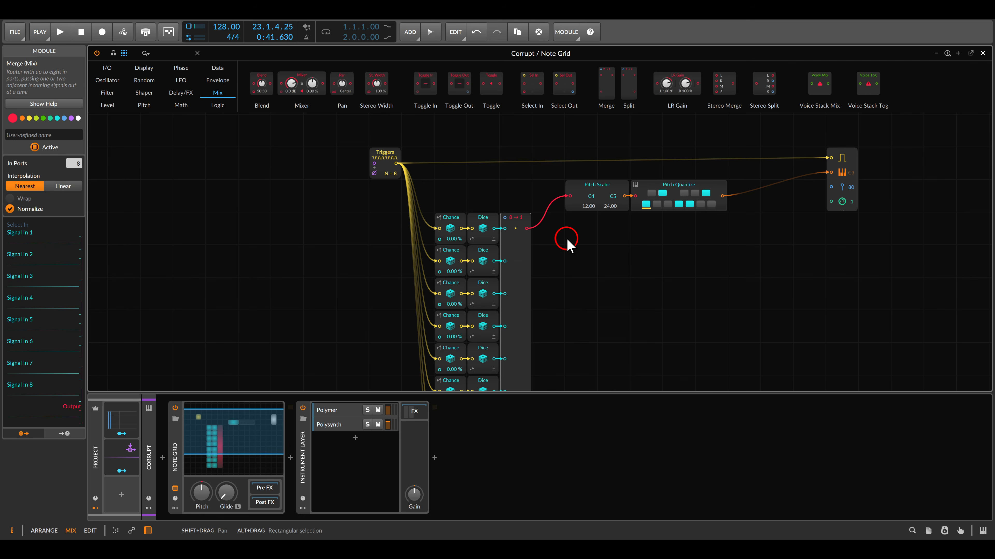
# Add a Ø Counter above the Dice column, stepped by the Triggers module and driving the Merge module's Select In.
pyautogui.click(184, 68)
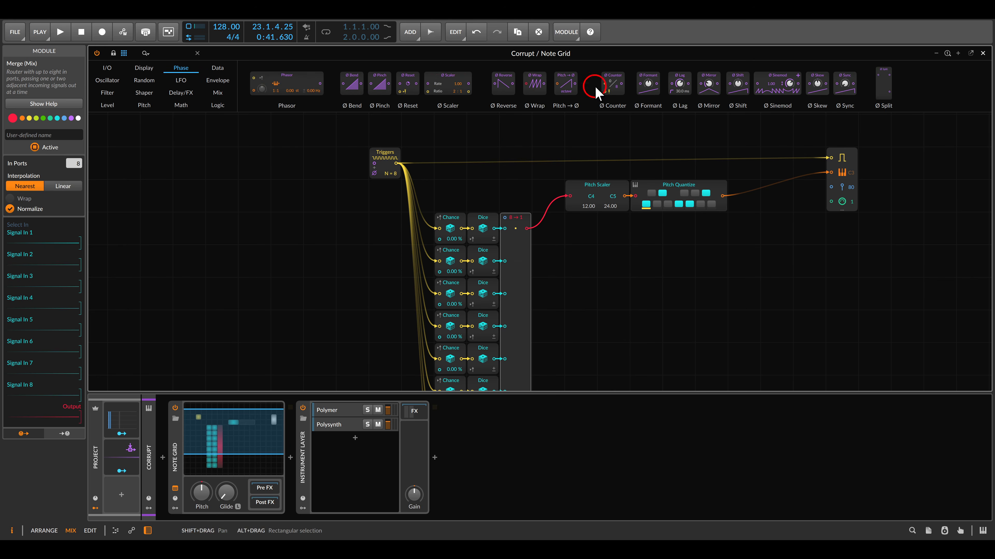
pyautogui.moveTo(606, 83); pyautogui.dragTo(459, 192)
pyautogui.scroll(3, 458, 191)
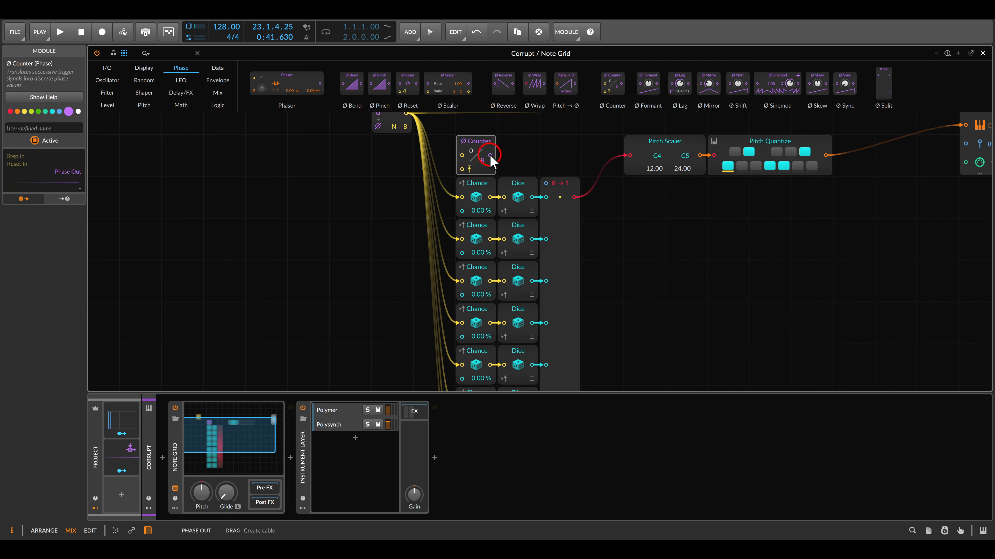
pyautogui.moveTo(490, 155); pyautogui.dragTo(454, 141)
pyautogui.moveTo(491, 191)
pyautogui.mouseDown()
pyautogui.moveTo(472, 176)
pyautogui.moveTo(484, 185)
pyautogui.mouseUp()
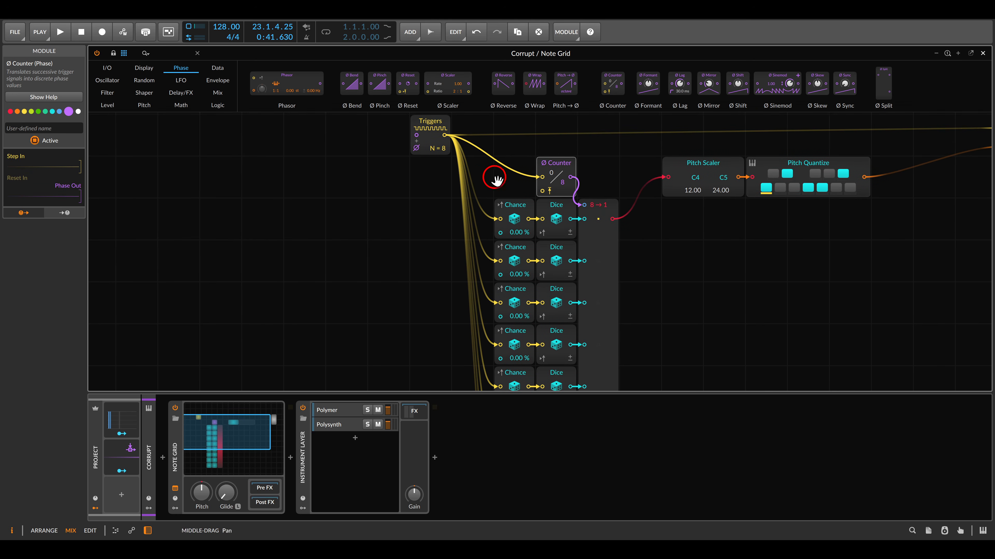
# Add a Transport Playing module beside the Ø Counter and connect its output to the counter's Reset In.
pyautogui.click(106, 71)
pyautogui.moveTo(619, 96); pyautogui.dragTo(359, 105)
pyautogui.moveTo(851, 83); pyautogui.dragTo(517, 173)
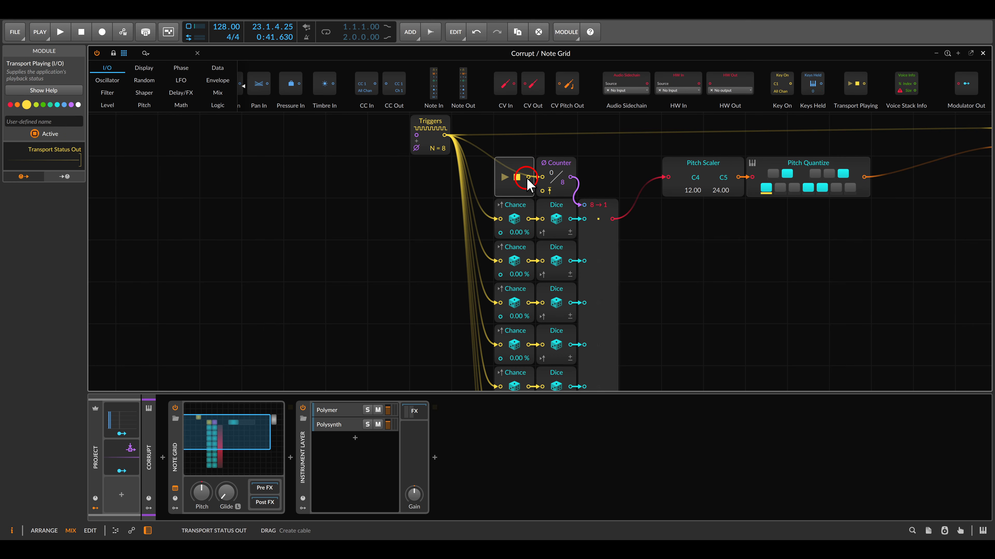
pyautogui.moveTo(530, 185); pyautogui.dragTo(544, 168)
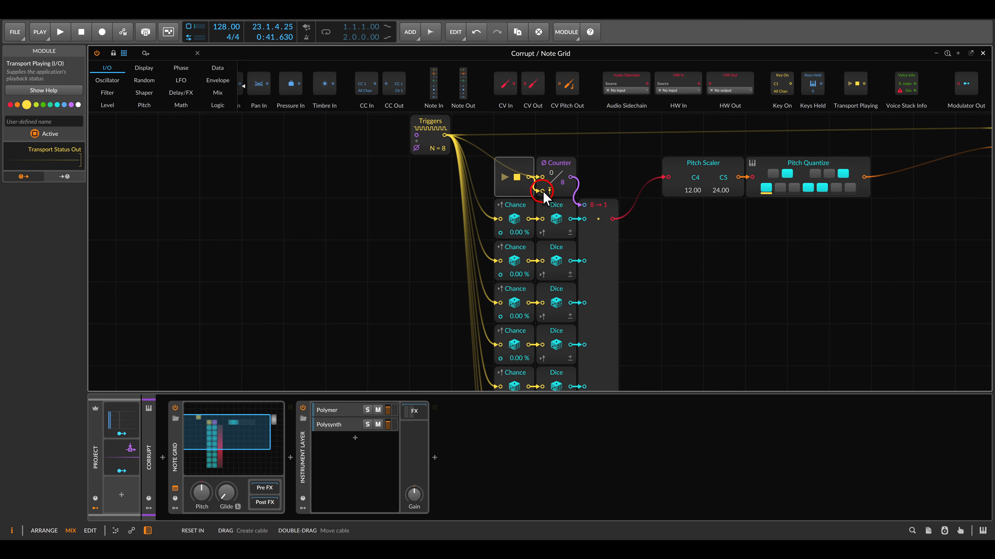
pyautogui.click(594, 170)
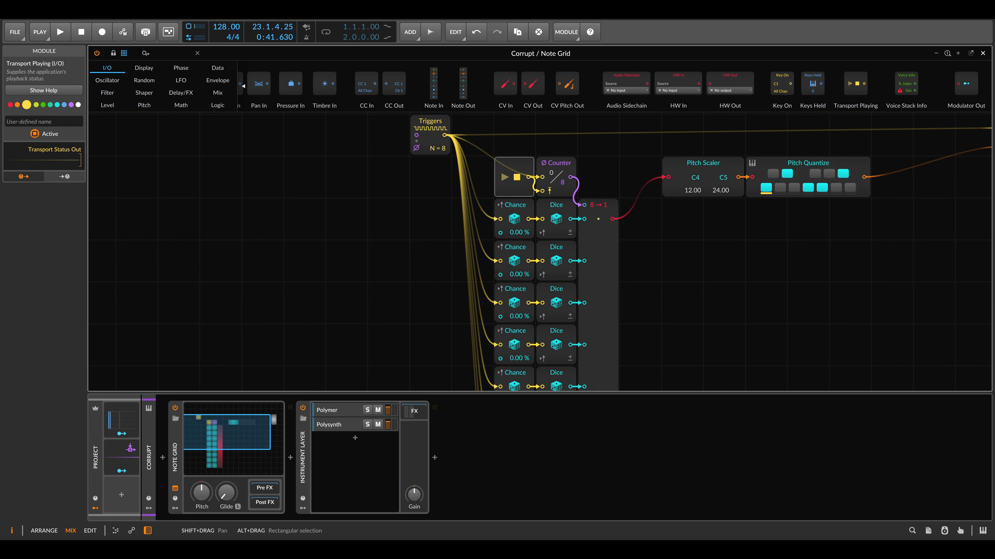
# Add a Value module in the empty area beside the Chance column and attach a Modulator Out to its output.
pyautogui.scroll(-2, 568, 292)
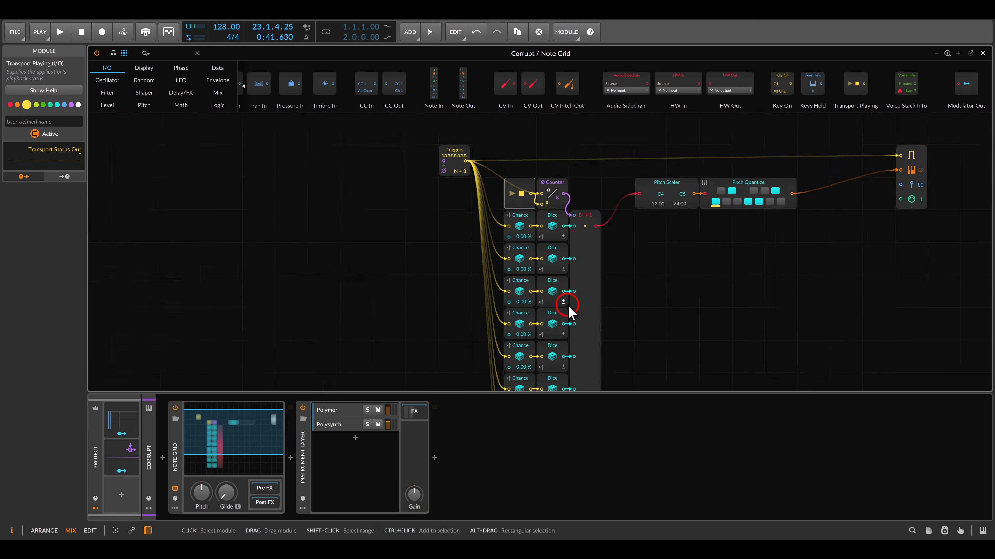
pyautogui.moveTo(569, 305); pyautogui.dragTo(616, 227)
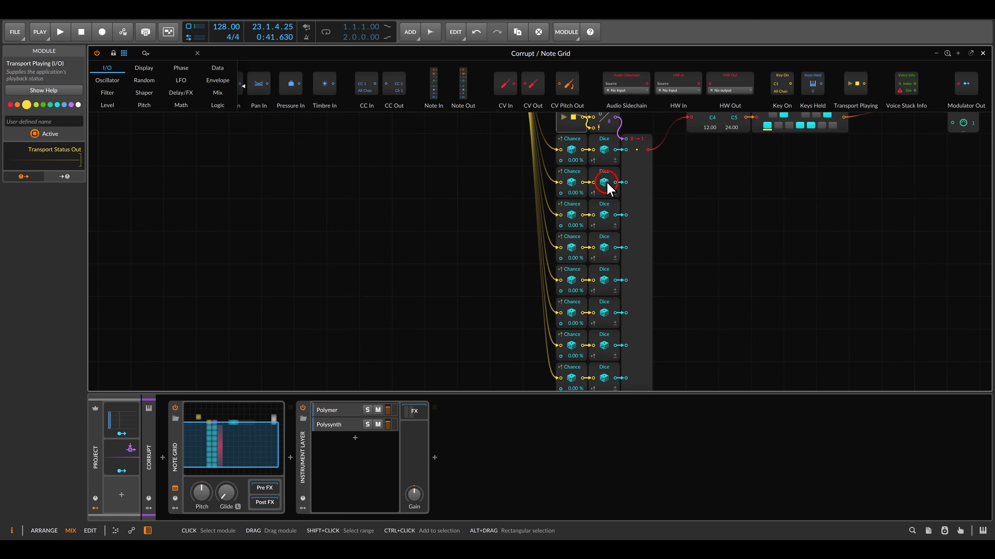
pyautogui.scroll(-3, 533, 223)
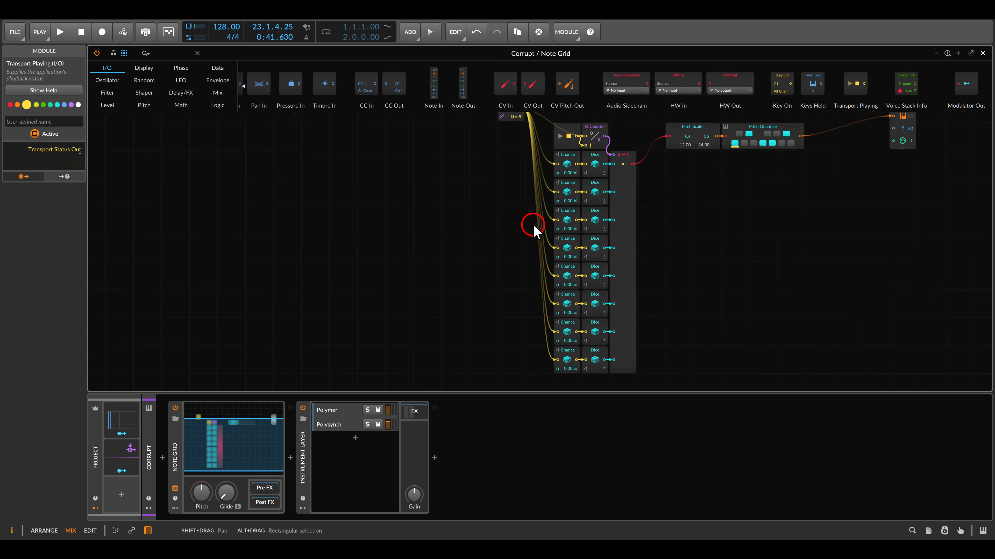
pyautogui.moveTo(531, 225); pyautogui.dragTo(520, 223)
pyautogui.scroll(1, 520, 226)
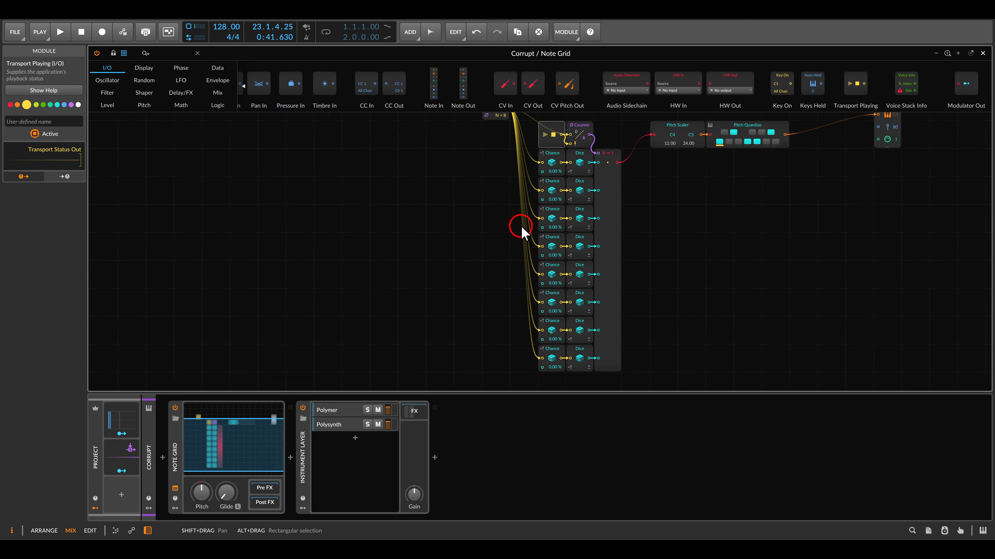
pyautogui.click(106, 107)
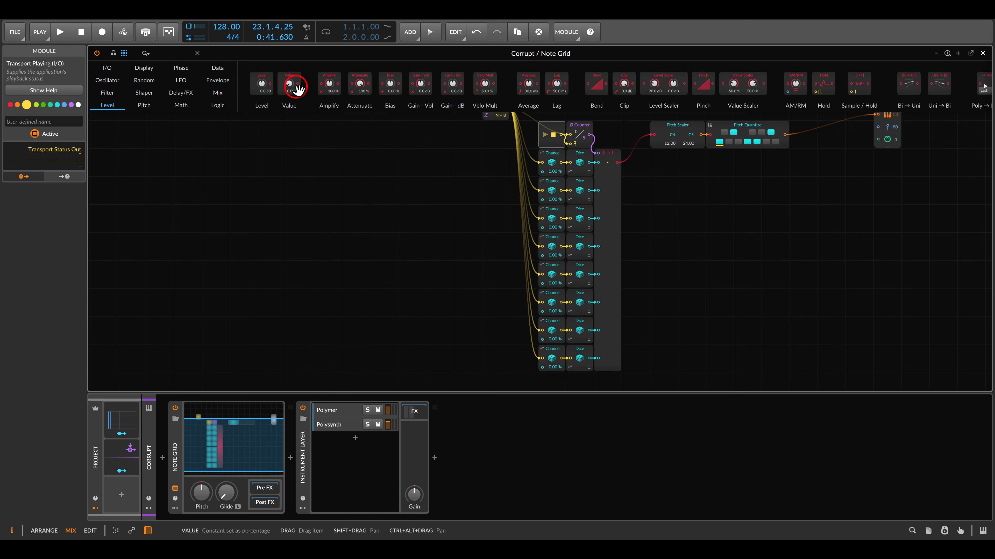
pyautogui.moveTo(289, 89); pyautogui.dragTo(459, 212)
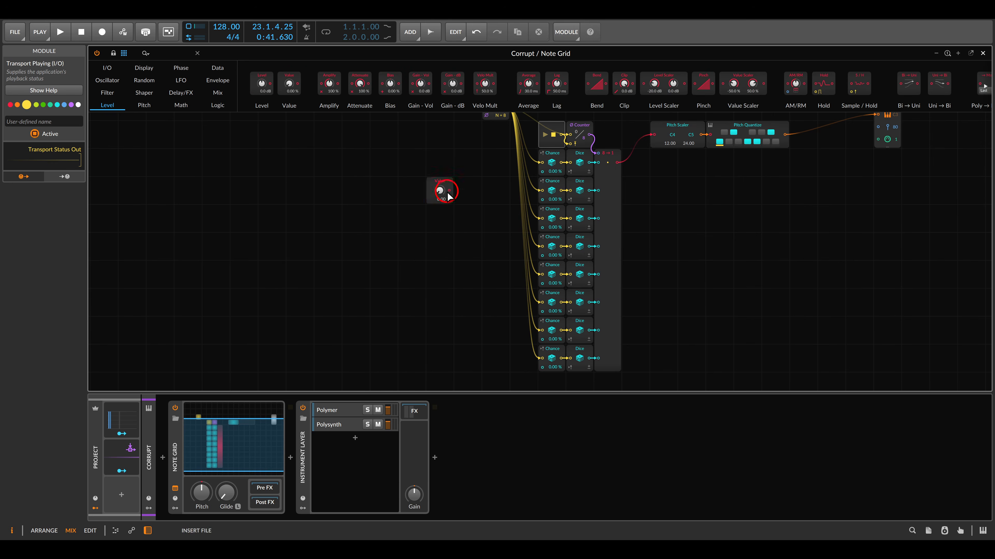
pyautogui.click(107, 67)
pyautogui.moveTo(634, 81); pyautogui.dragTo(428, 98)
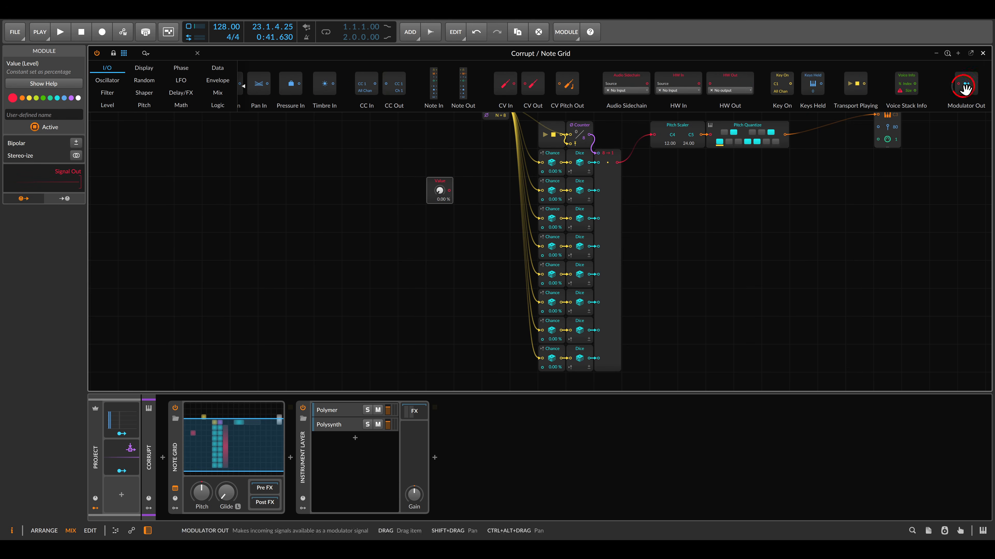
pyautogui.moveTo(961, 89); pyautogui.dragTo(440, 151)
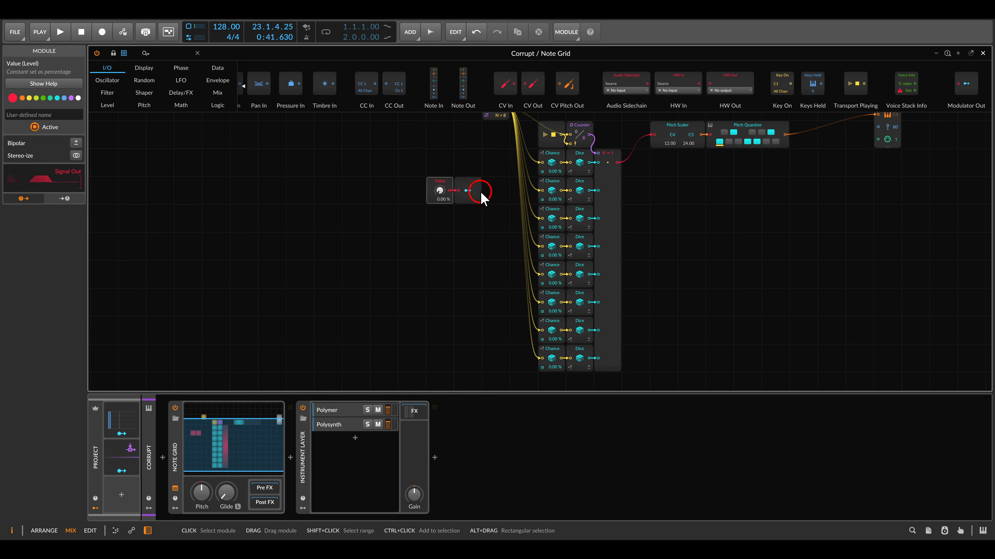
# Assign the Modulator Out to the Chance parameter of all eight Chance modules at full modulation amount.
pyautogui.click(467, 191)
pyautogui.moveTo(553, 184)
pyautogui.mouseDown()
pyautogui.moveTo(553, 172)
pyautogui.moveTo(549, 189)
pyautogui.mouseUp()
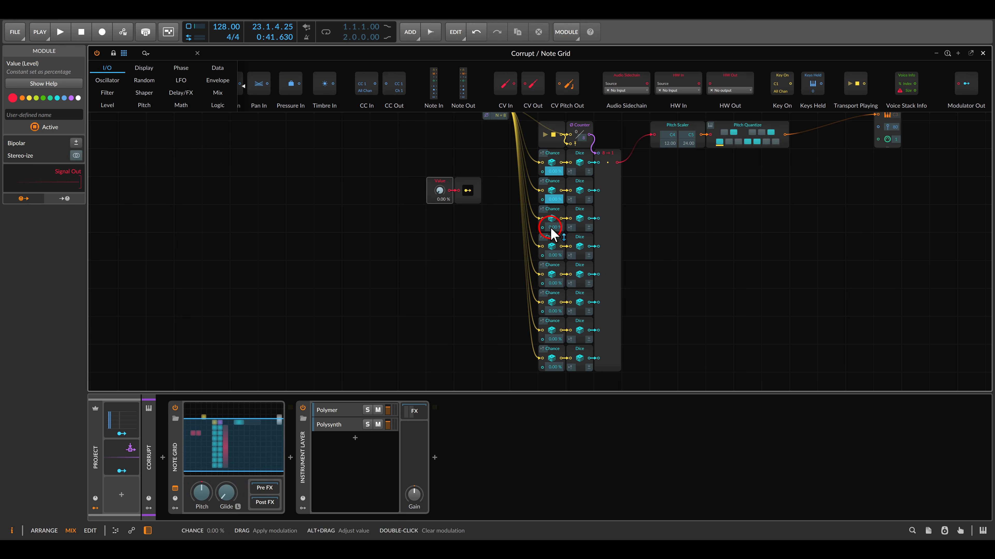
pyautogui.moveTo(551, 228); pyautogui.dragTo(551, 218)
pyautogui.moveTo(556, 256); pyautogui.dragTo(554, 246)
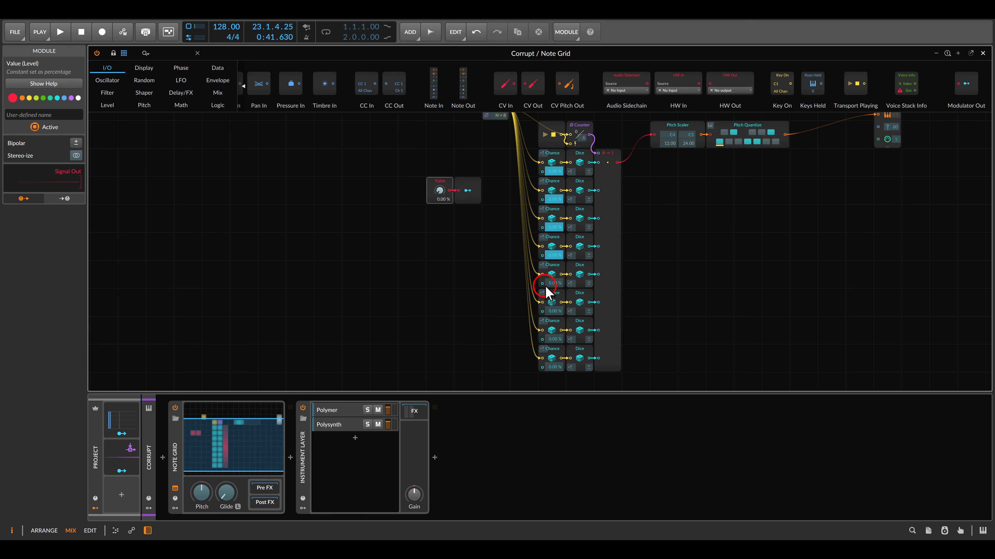
pyautogui.moveTo(553, 290); pyautogui.dragTo(551, 279)
pyautogui.moveTo(556, 319); pyautogui.dragTo(555, 309)
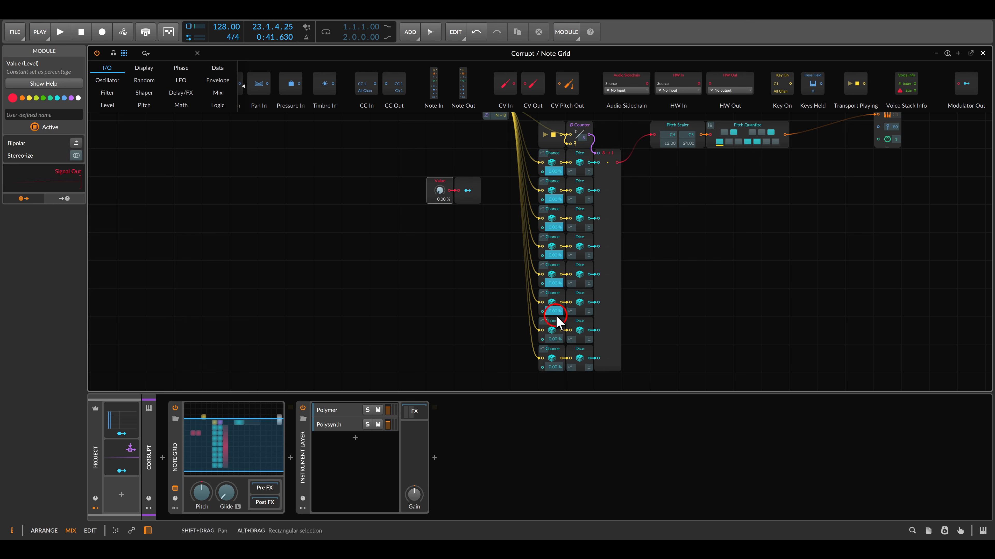
pyautogui.moveTo(556, 348)
pyautogui.mouseDown()
pyautogui.moveTo(555, 336)
pyautogui.moveTo(554, 349)
pyautogui.mouseUp()
pyautogui.click(468, 191)
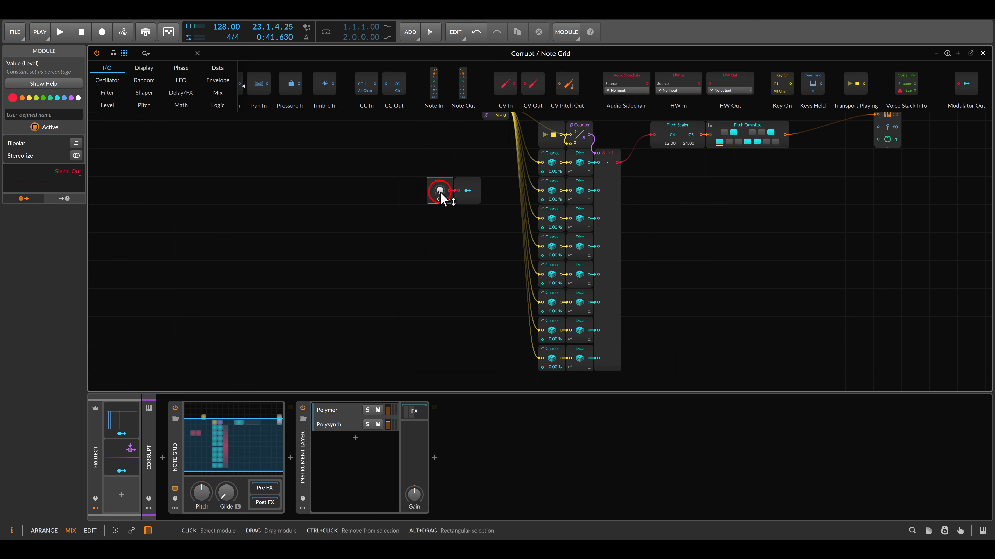
# Raise the Value module to 100 % and start playback.
pyautogui.moveTo(440, 191); pyautogui.dragTo(439, 149)
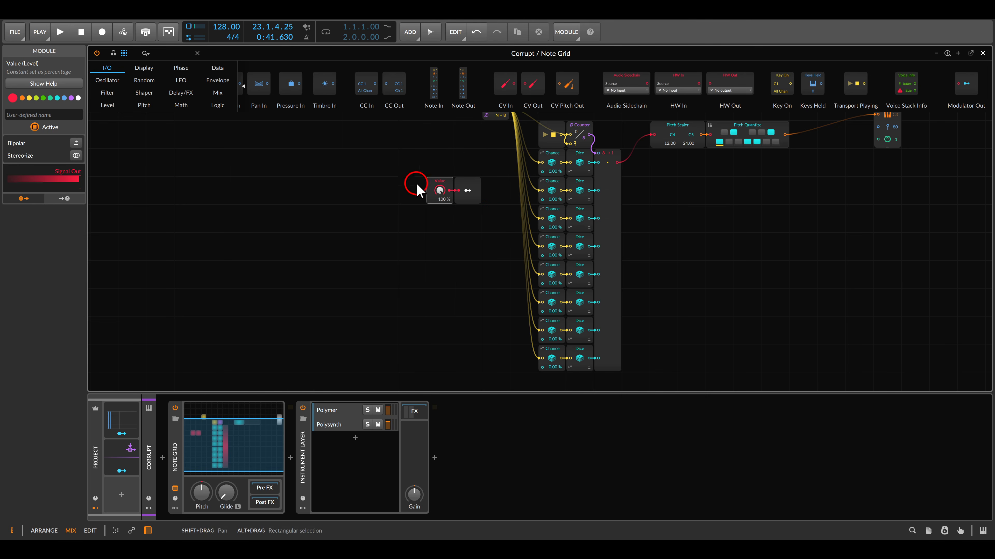
pyautogui.moveTo(481, 186); pyautogui.dragTo(455, 201)
pyautogui.press('space')
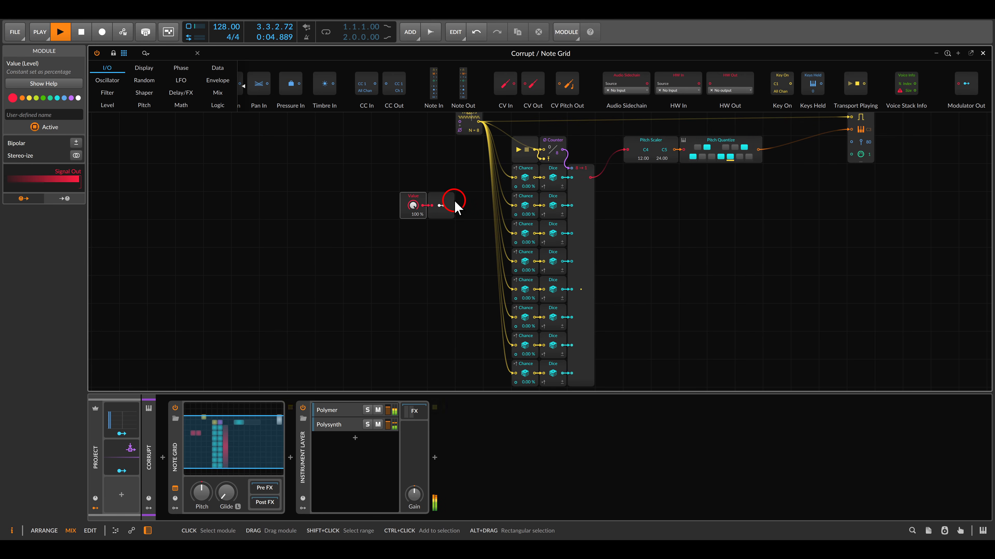
# Lower the Value module to 0.00 % during playback, then raise it to 4.50 %.
pyautogui.click(414, 205)
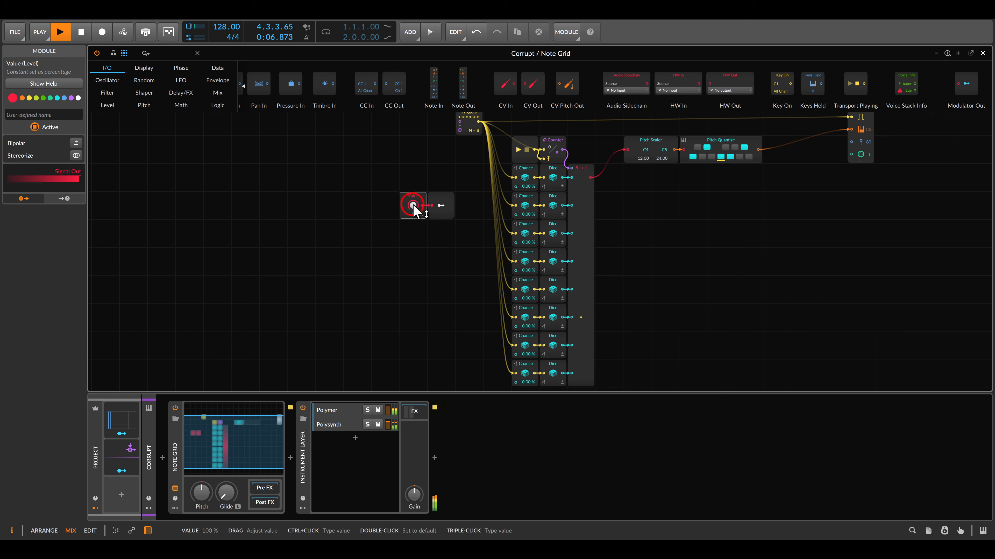
pyautogui.moveTo(413, 206); pyautogui.dragTo(413, 274)
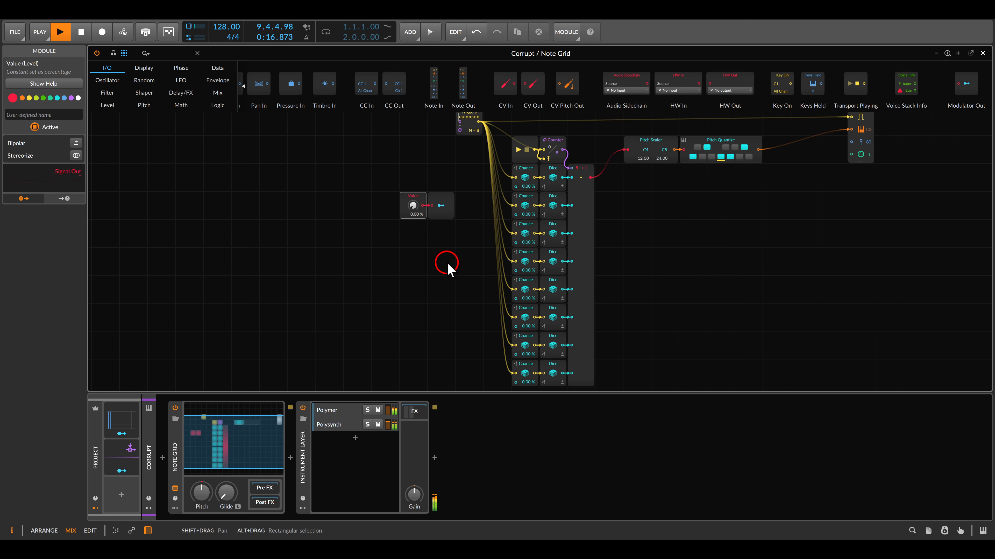
pyautogui.scroll(4, 426, 225)
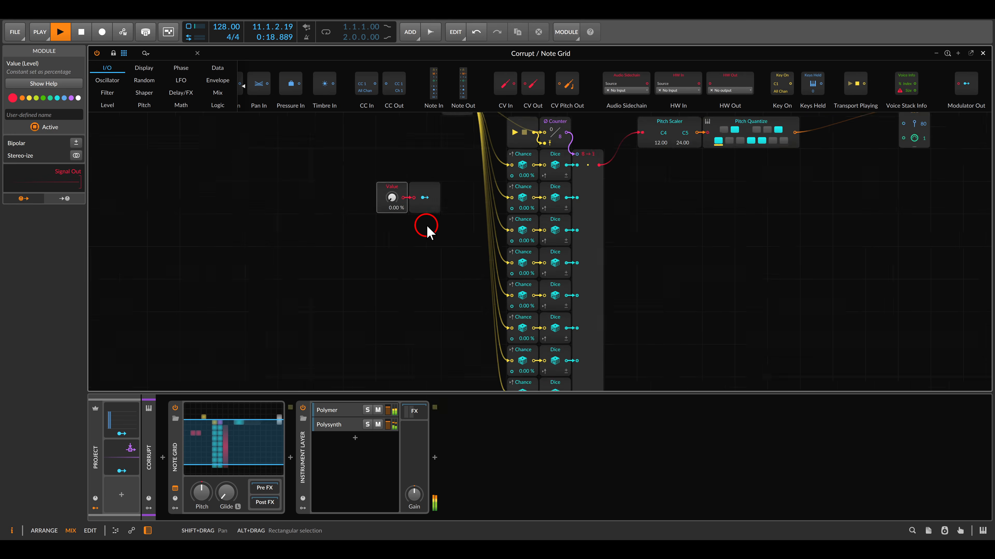
pyautogui.moveTo(426, 229); pyautogui.dragTo(556, 241)
pyautogui.scroll(3, 495, 246)
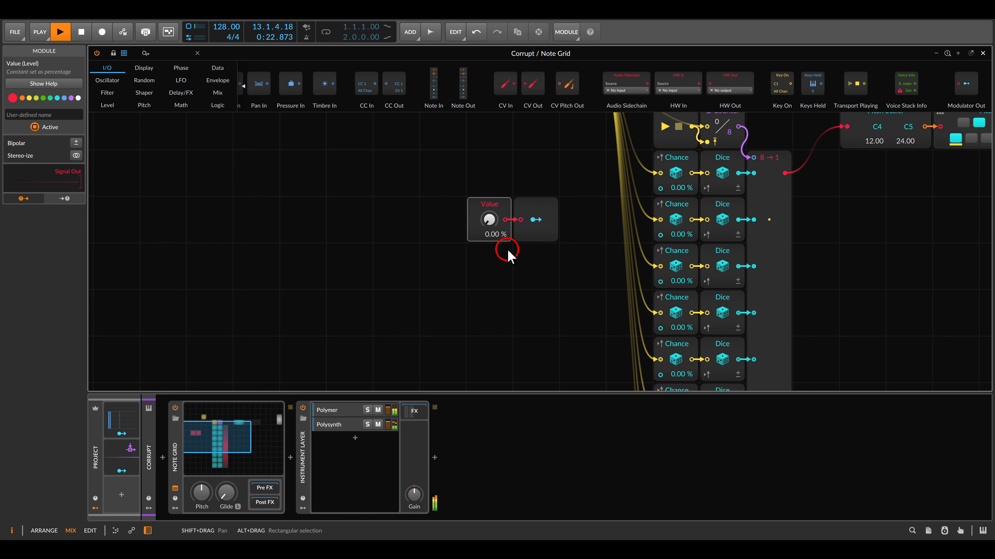
pyautogui.moveTo(490, 220); pyautogui.dragTo(501, 228)
pyautogui.click(529, 260)
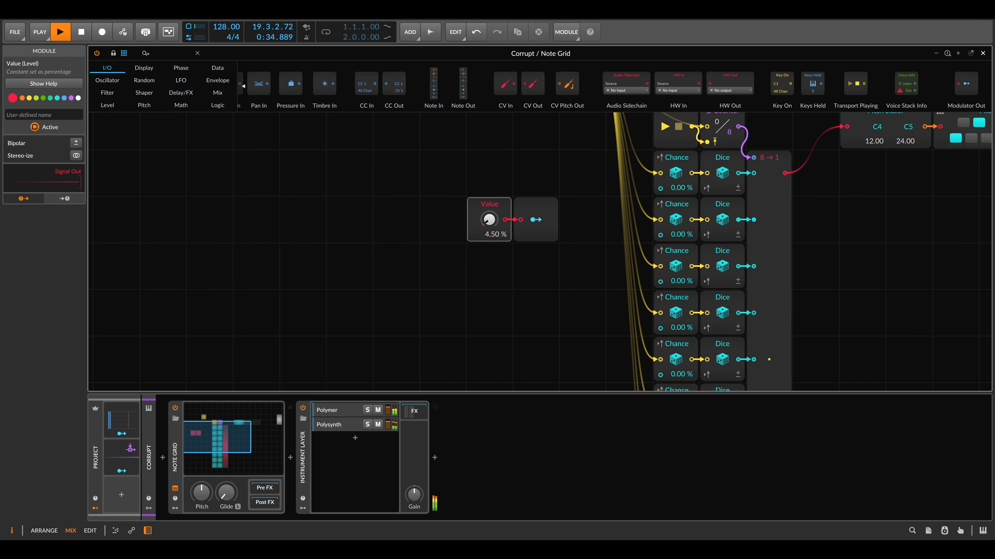
pyautogui.scroll(-1, 564, 293)
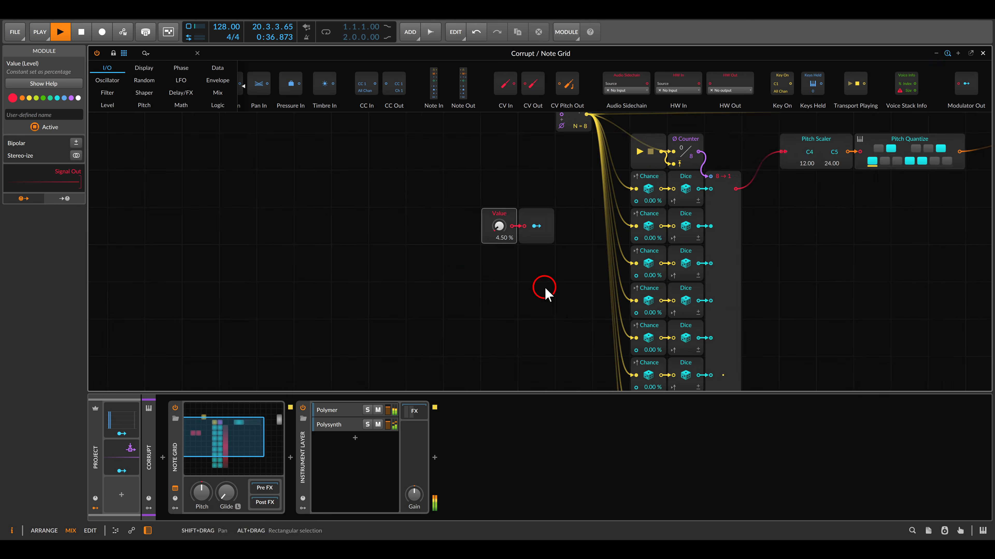
pyautogui.moveTo(564, 292); pyautogui.dragTo(450, 240)
pyautogui.scroll(-1, 450, 239)
pyautogui.moveTo(728, 228); pyautogui.dragTo(661, 243)
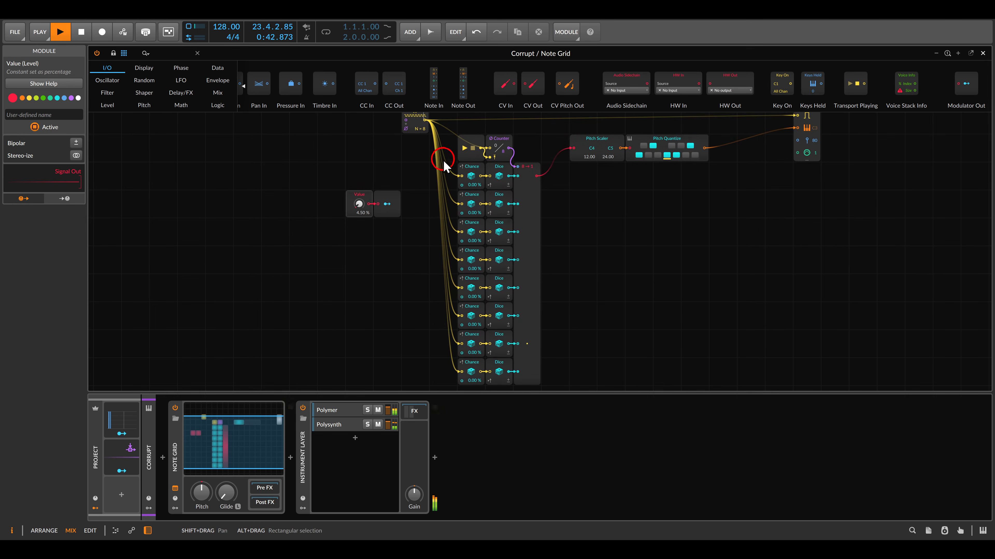
pyautogui.moveTo(443, 160)
pyautogui.mouseDown()
pyautogui.moveTo(475, 268)
pyautogui.moveTo(487, 387)
pyautogui.mouseUp()
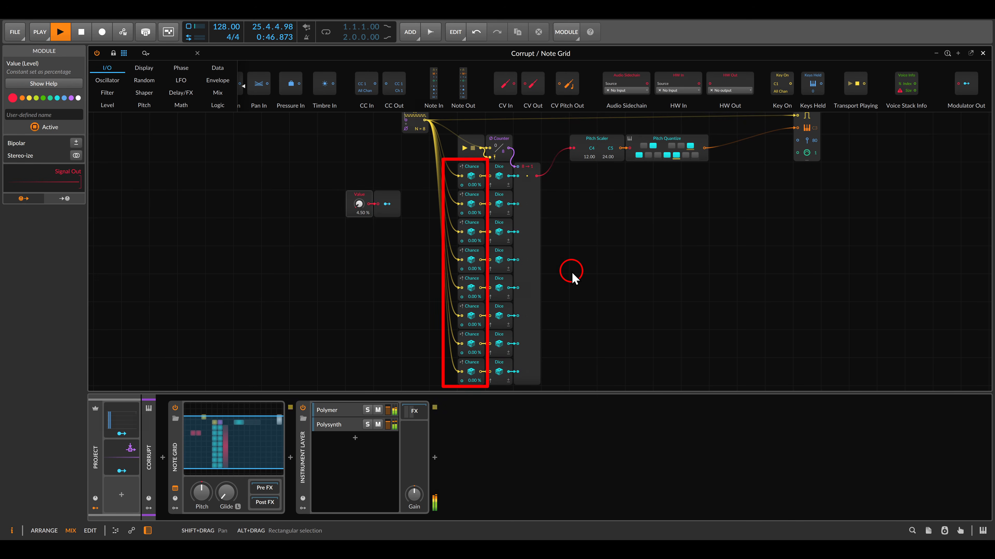
pyautogui.press('Escape')
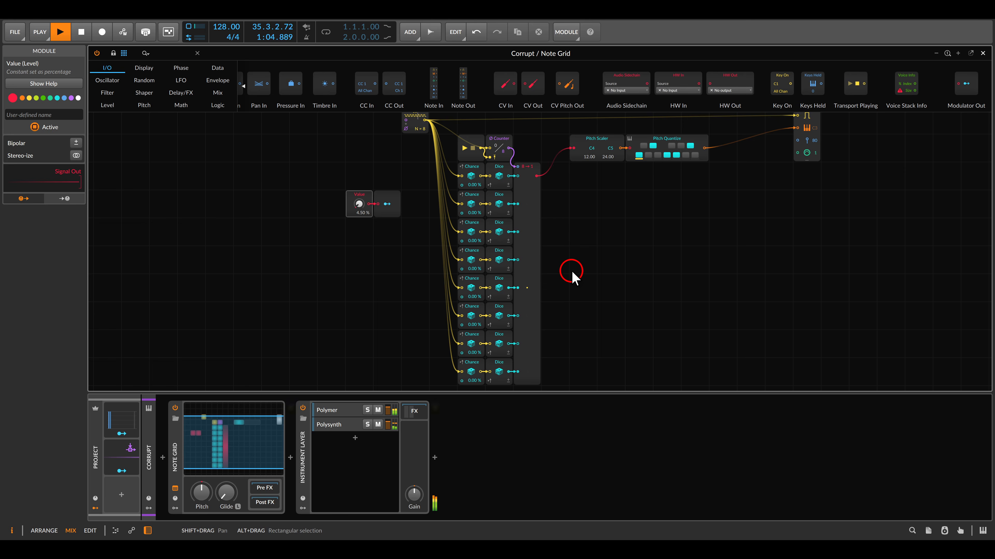
# Disconnect the Triggers cable from the Gate In of the note output module.
pyautogui.moveTo(772, 138); pyautogui.dragTo(739, 164)
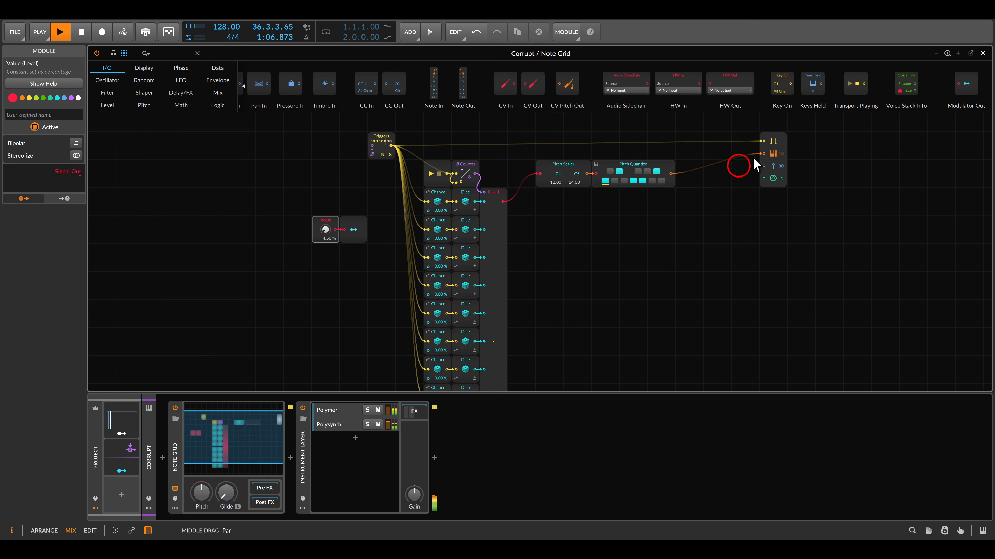
pyautogui.doubleClick(762, 142)
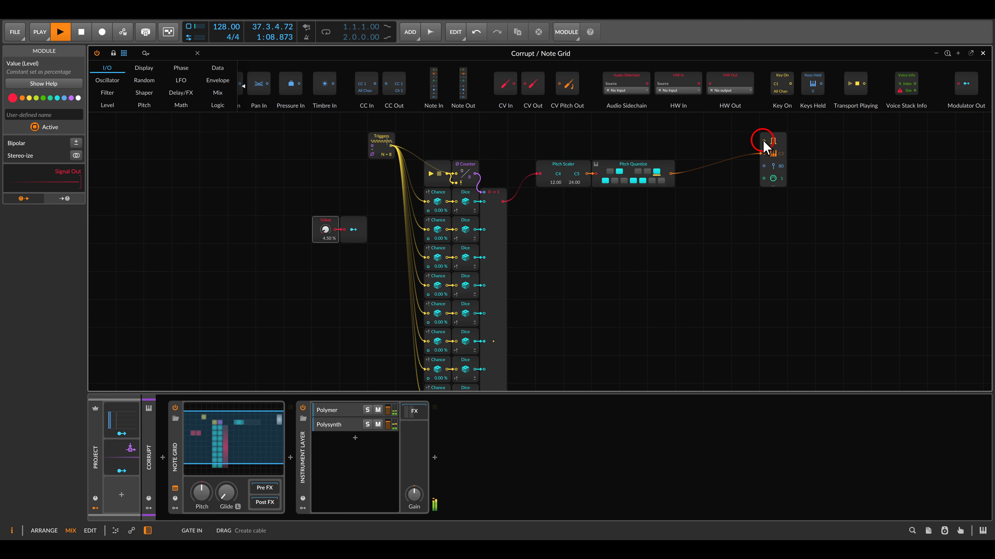
# Duplicate the Transport Playing, Ø Counter, Chance, Dice and Merge modules and place the copy below the Pitch Scaler and Pitch Quantize.
pyautogui.moveTo(634, 255); pyautogui.dragTo(673, 228)
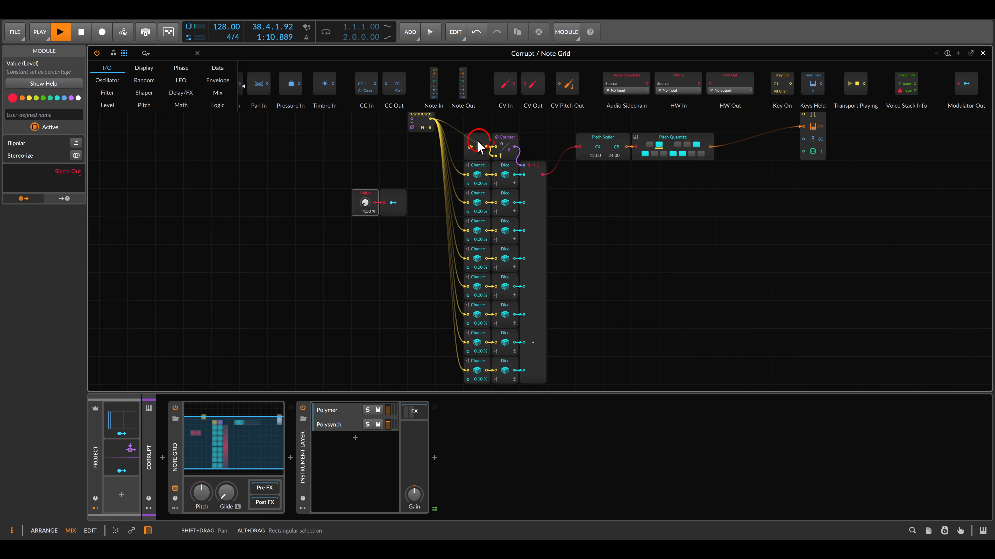
pyautogui.moveTo(460, 126); pyautogui.dragTo(555, 372)
pyautogui.hotkey('ctrl', 'd')
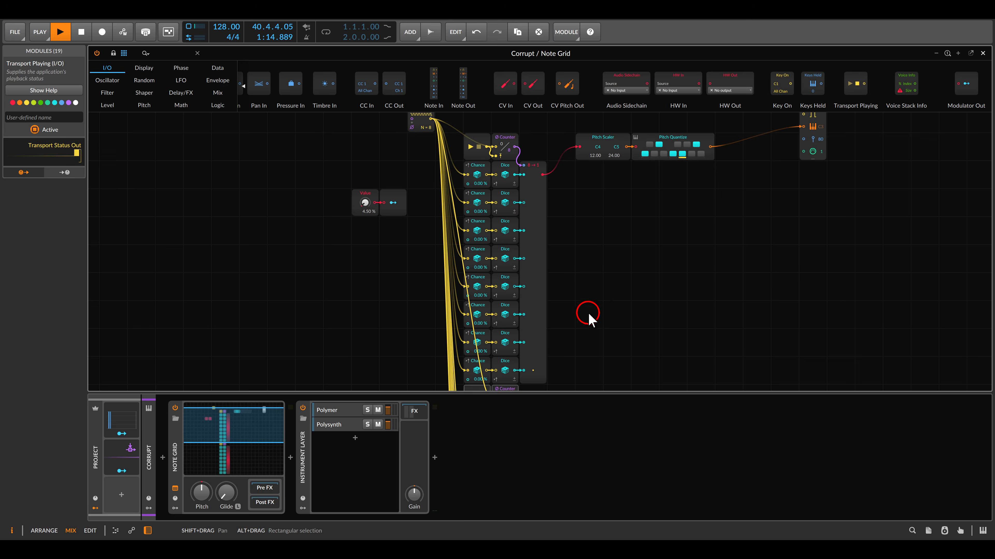
pyautogui.scroll(-3, 577, 329)
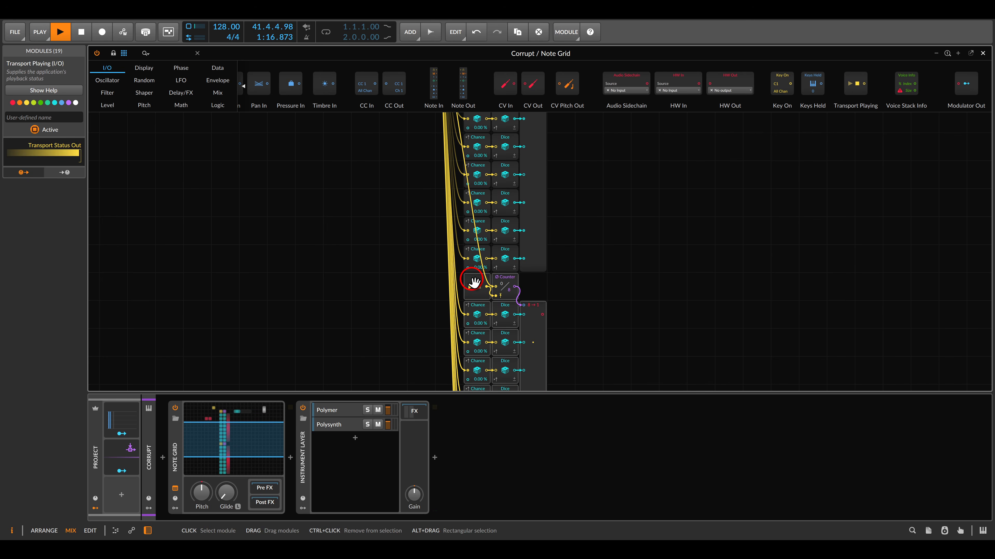
pyautogui.moveTo(472, 282); pyautogui.dragTo(697, 140)
pyautogui.moveTo(661, 156); pyautogui.dragTo(554, 264)
pyautogui.moveTo(617, 245); pyautogui.dragTo(599, 199)
pyautogui.moveTo(675, 267); pyautogui.dragTo(668, 234)
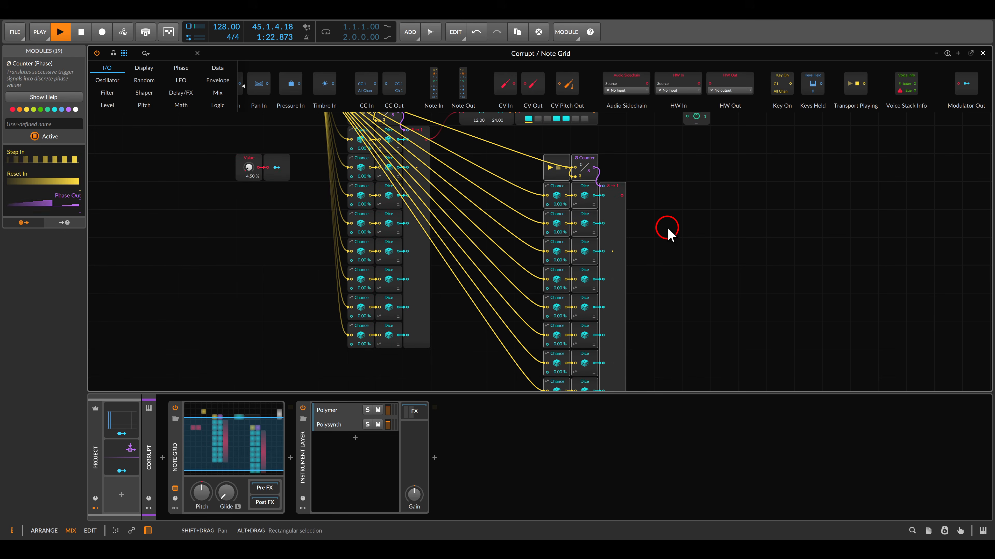
# Add an AND logic module beside the duplicated Merge module.
pyautogui.click(668, 234)
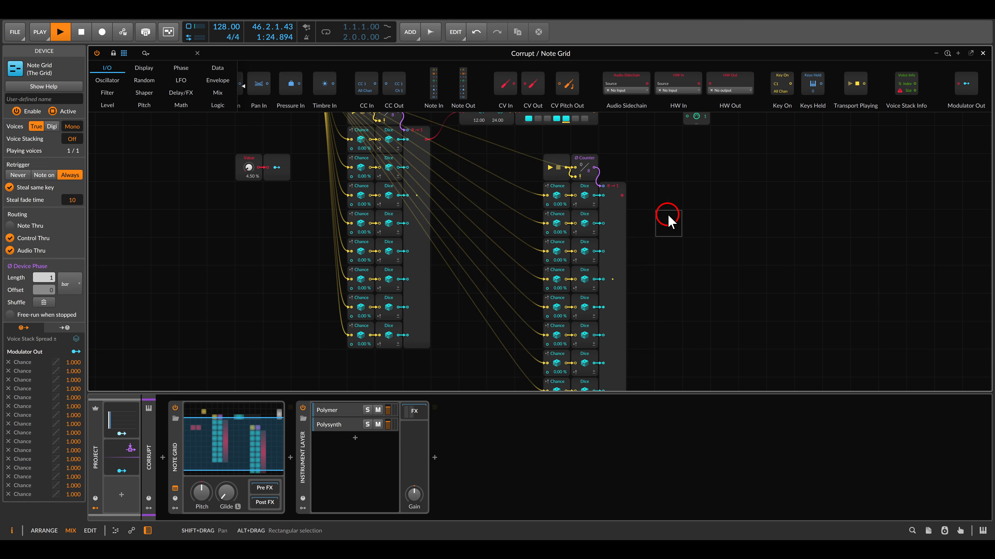
pyautogui.click(212, 104)
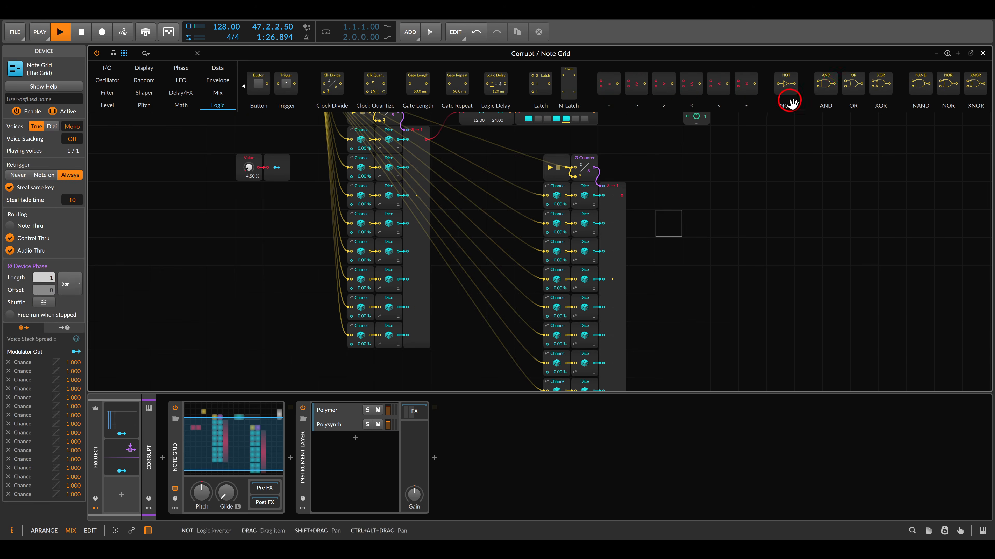
pyautogui.moveTo(825, 83); pyautogui.dragTo(653, 256)
# Attach an Oscilloscope to the output of the duplicated Merge module and raise the Value module to 100 %.
pyautogui.click(142, 69)
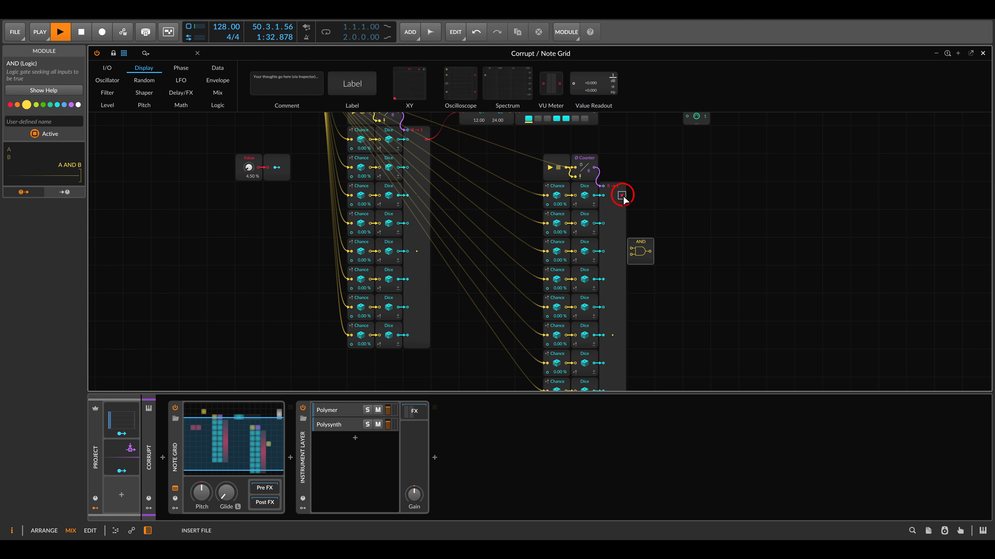
pyautogui.moveTo(622, 196); pyautogui.dragTo(622, 196)
pyautogui.moveTo(249, 169); pyautogui.dragTo(277, 199)
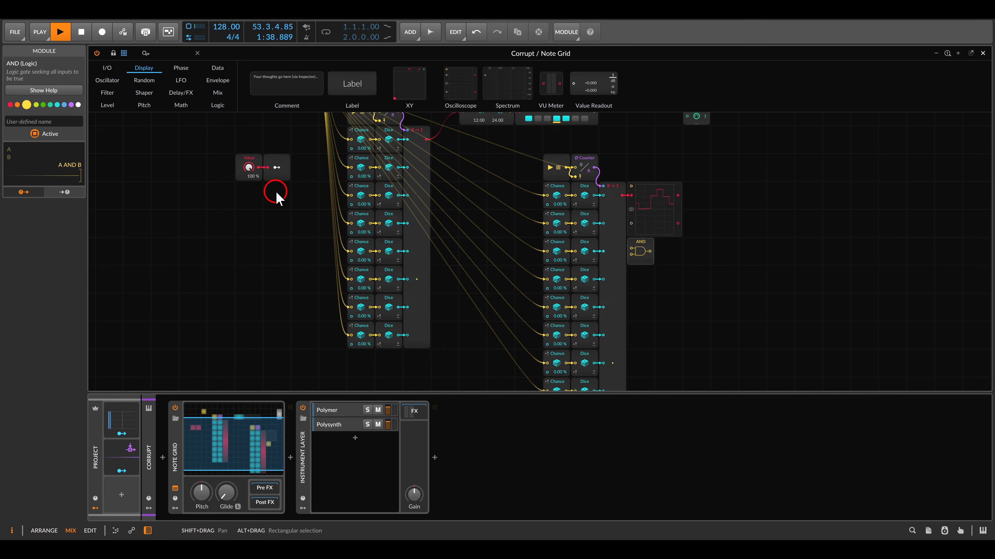
pyautogui.moveTo(618, 234); pyautogui.dragTo(568, 231)
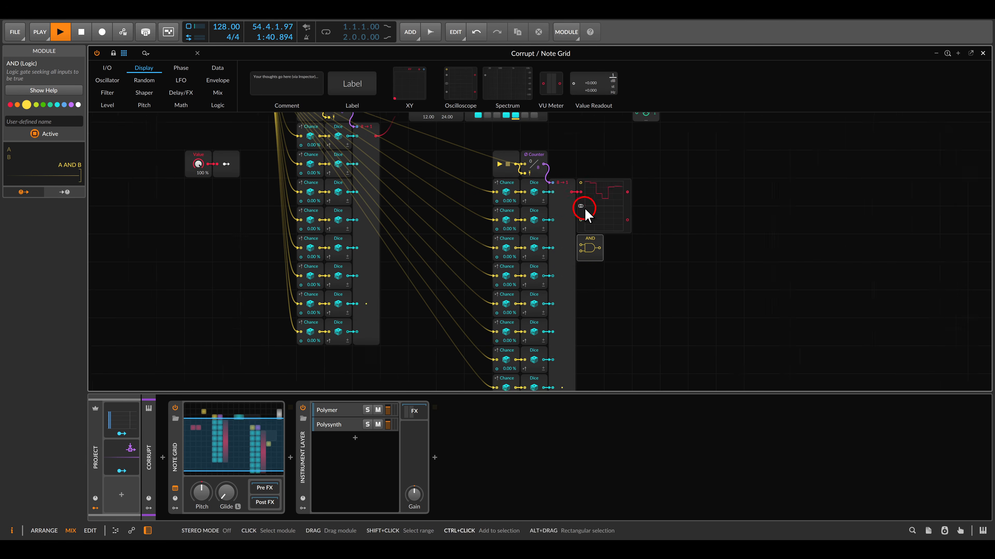
pyautogui.scroll(2, 582, 208)
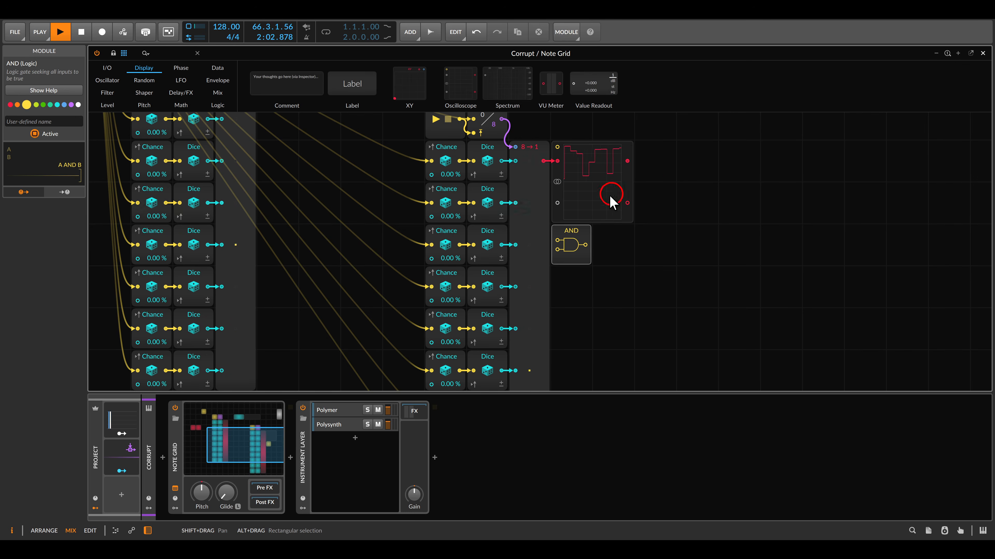
# Connect the duplicated Merge output to the AND module's first input and the Triggers output to its second input.
pyautogui.moveTo(561, 242); pyautogui.dragTo(539, 190)
pyautogui.scroll(-2, 533, 191)
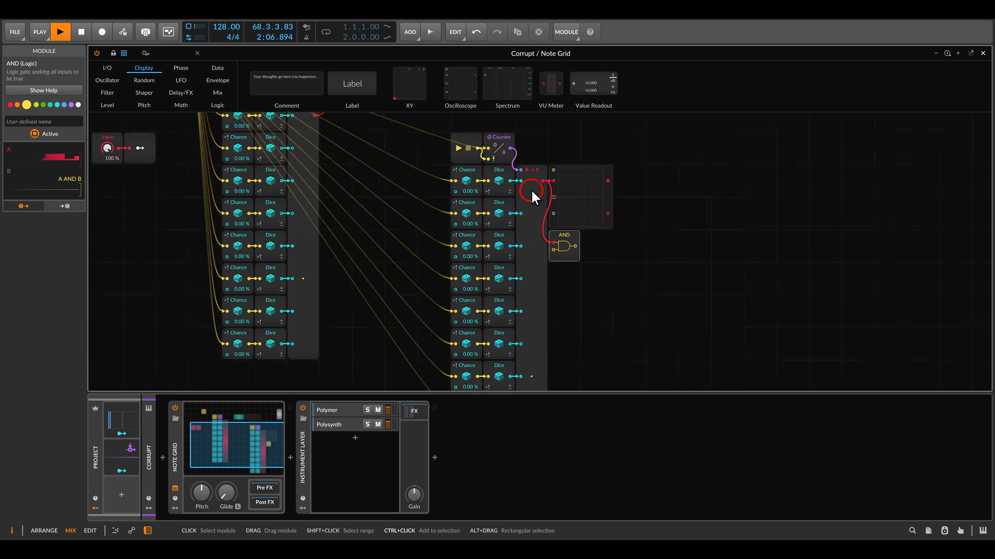
pyautogui.moveTo(461, 173); pyautogui.dragTo(623, 255)
pyautogui.moveTo(711, 331); pyautogui.dragTo(448, 191)
pyautogui.moveTo(676, 333); pyautogui.dragTo(508, 231)
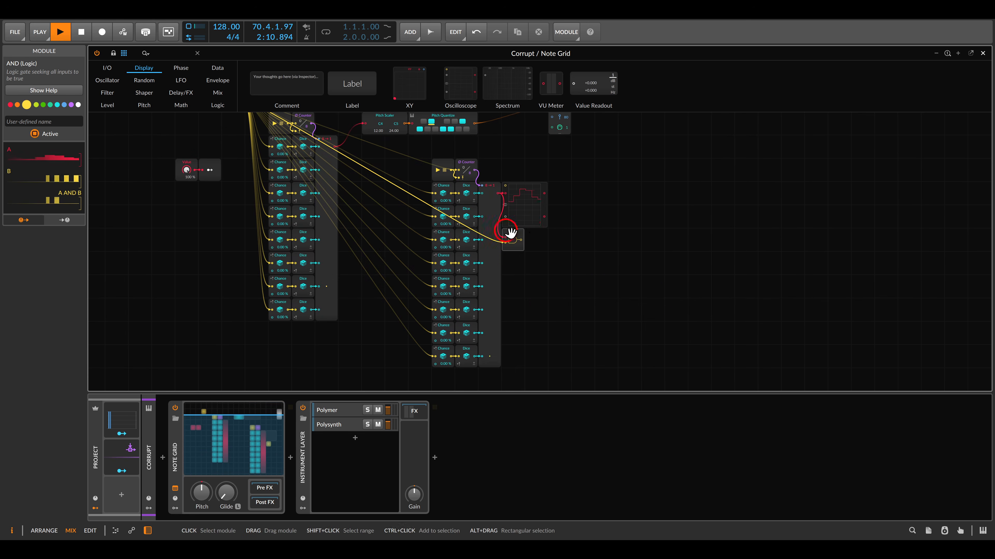
# Check the AND output on the second signal input of the Oscilloscope, and remove the Oscilloscope after viewing it.
pyautogui.scroll(4, 529, 223)
pyautogui.moveTo(596, 227); pyautogui.dragTo(598, 229)
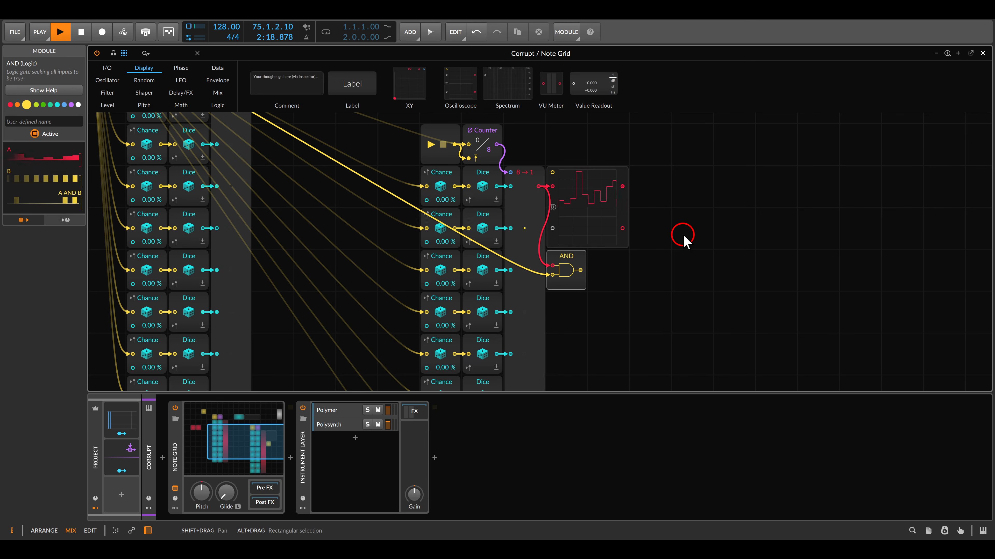
pyautogui.moveTo(579, 176); pyautogui.dragTo(663, 176)
pyautogui.moveTo(581, 269); pyautogui.dragTo(631, 239)
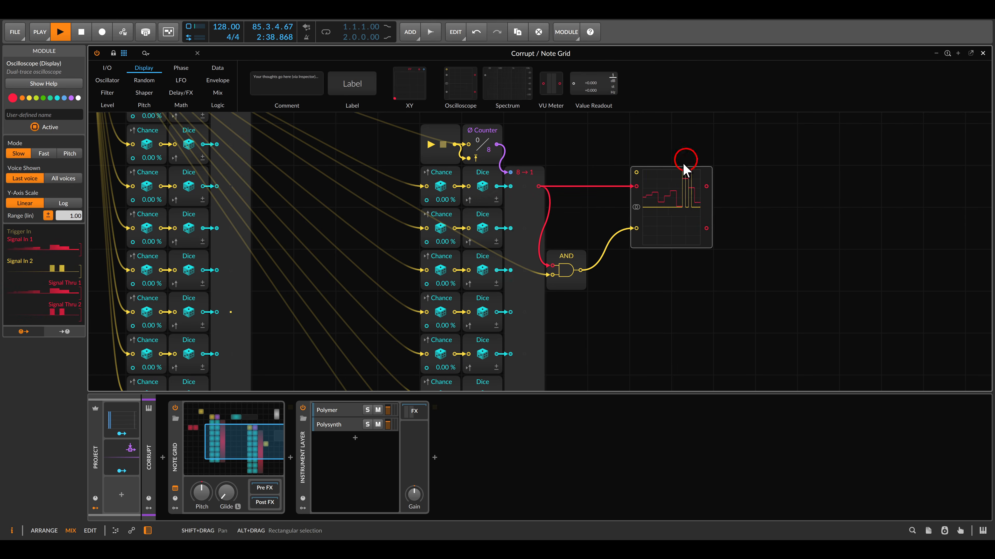
pyautogui.press('Delete')
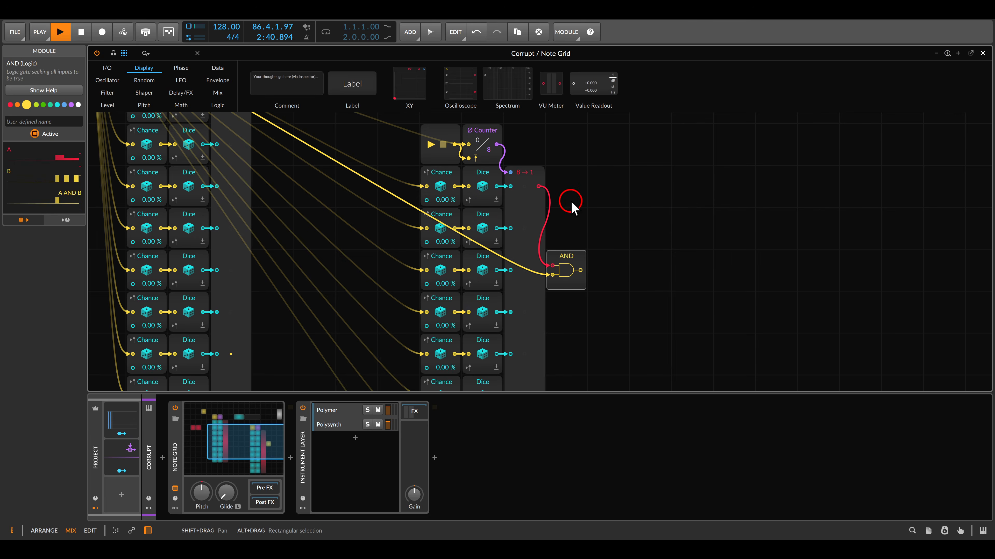
# Connect the AND output to the Gate In of the note output module and lower the Value module to 0.00 %.
pyautogui.scroll(-2, 575, 215)
pyautogui.moveTo(571, 266); pyautogui.dragTo(709, 151)
pyautogui.scroll(2, 591, 204)
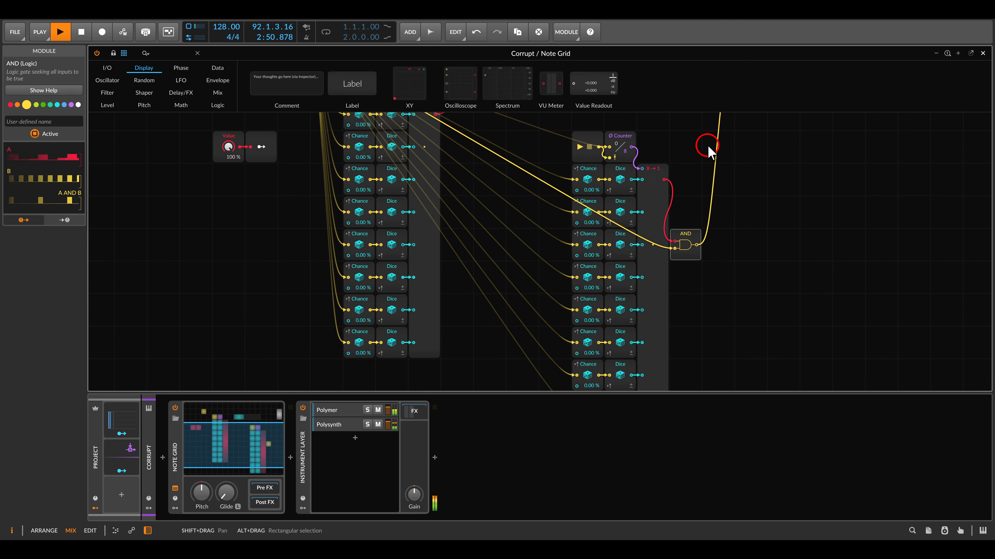
pyautogui.moveTo(229, 147); pyautogui.dragTo(228, 220)
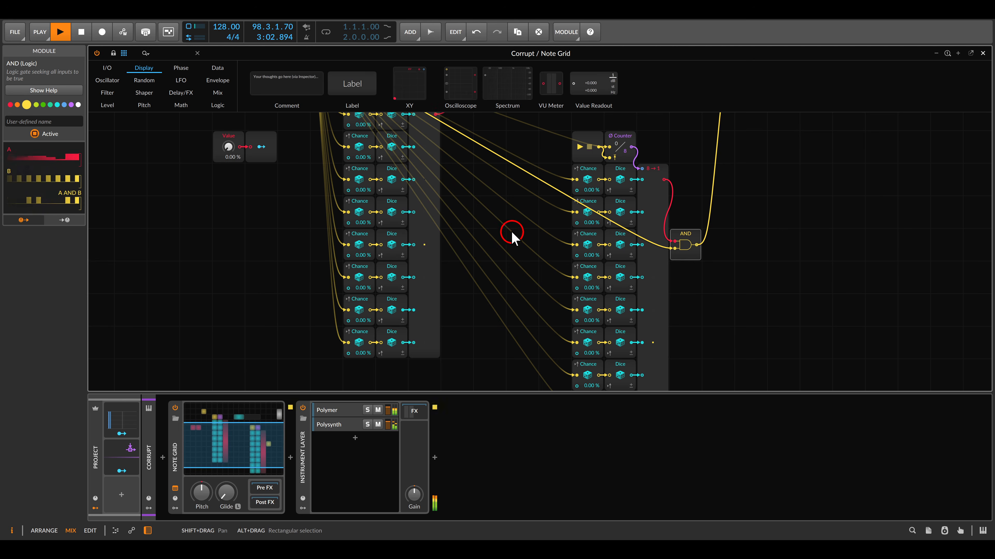
# Duplicate the Value and Modulator Out modules and place the copy beside the duplicated sequencer chain, beyond the AND module.
pyautogui.moveTo(226, 192); pyautogui.dragTo(270, 143)
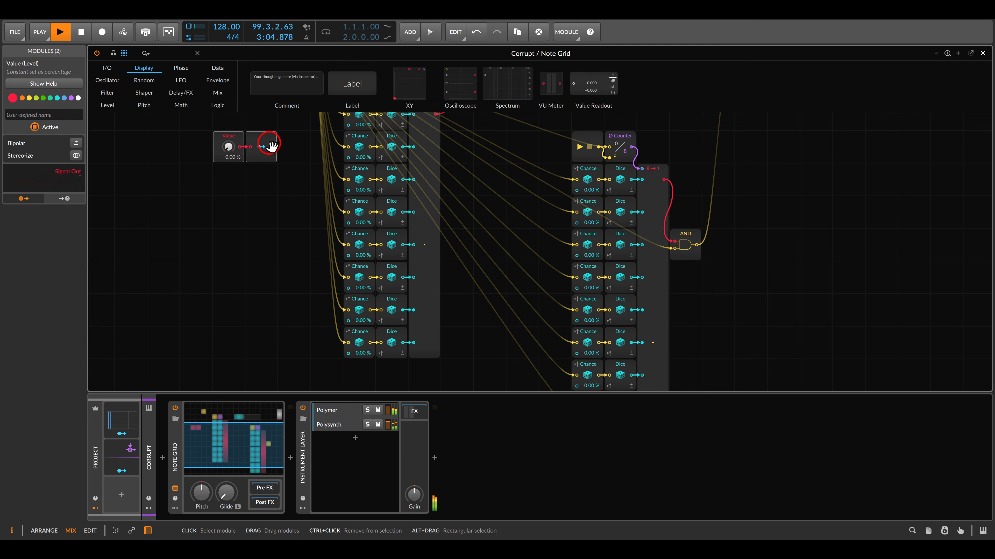
pyautogui.hotkey('ctrl', 'd')
pyautogui.moveTo(235, 172); pyautogui.dragTo(773, 178)
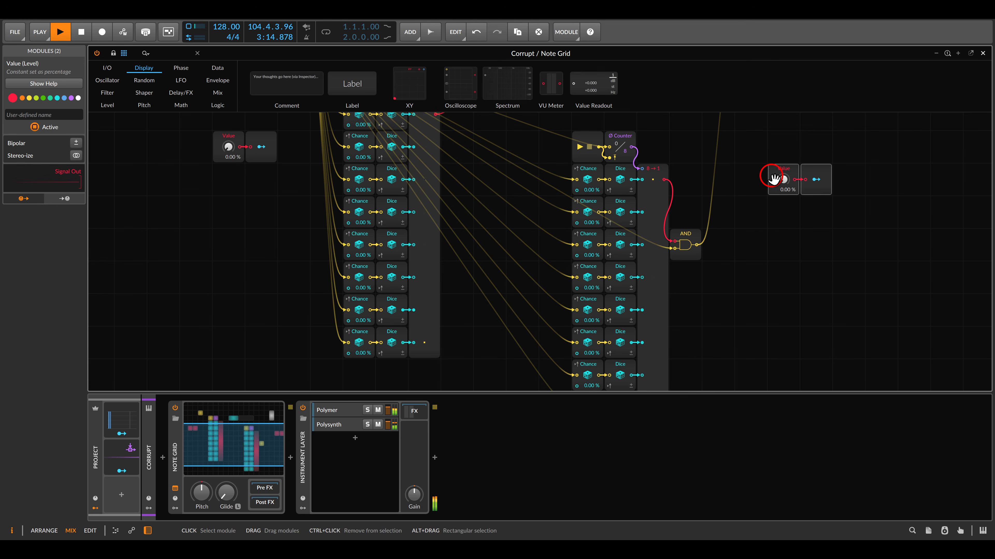
# Clear the original Modulator Out's modulation from all eight Chance modules in the duplicated chain.
pyautogui.moveTo(261, 148); pyautogui.dragTo(586, 215)
pyautogui.doubleClick(587, 191)
pyautogui.doubleClick(588, 223)
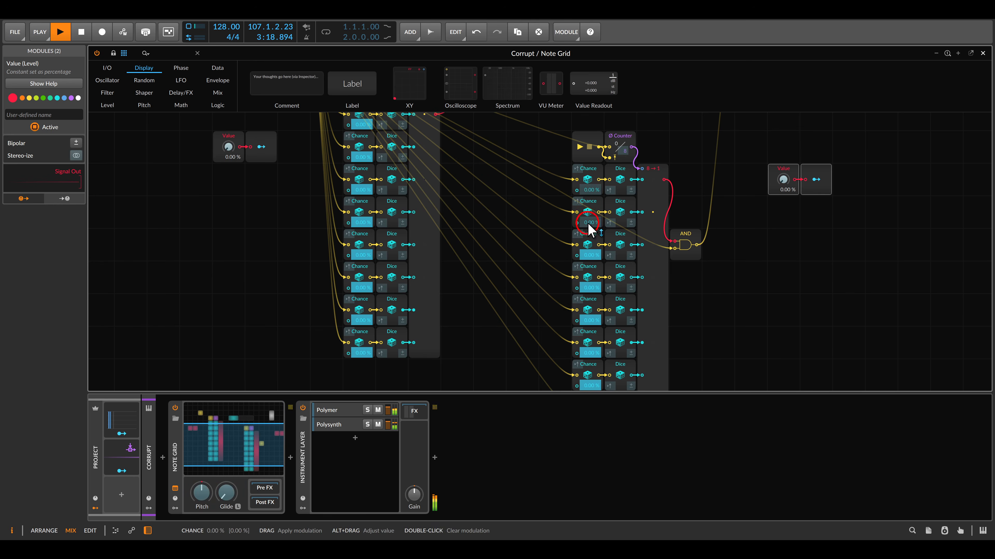
pyautogui.doubleClick(589, 255)
pyautogui.doubleClick(590, 288)
pyautogui.doubleClick(590, 320)
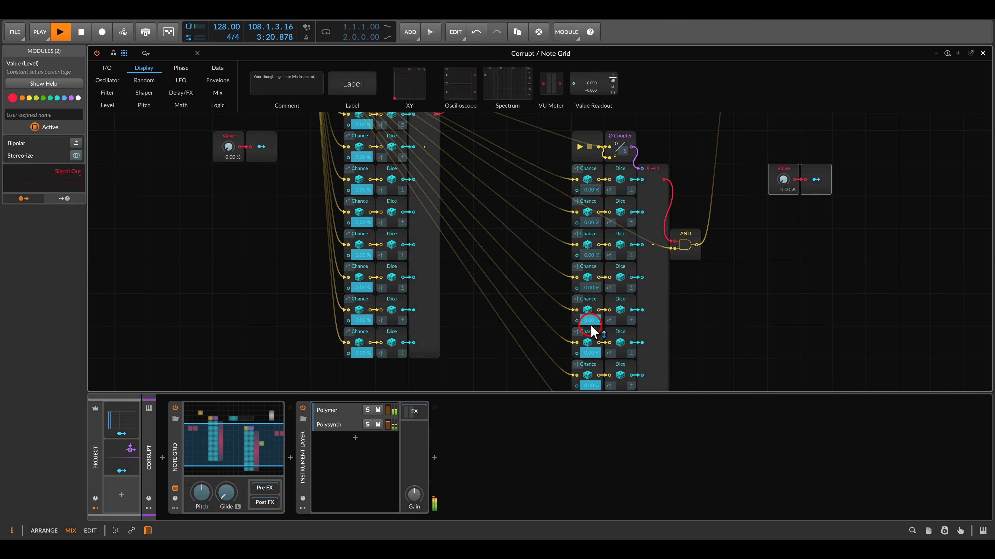
pyautogui.doubleClick(590, 353)
pyautogui.scroll(-2, 589, 340)
pyautogui.doubleClick(589, 321)
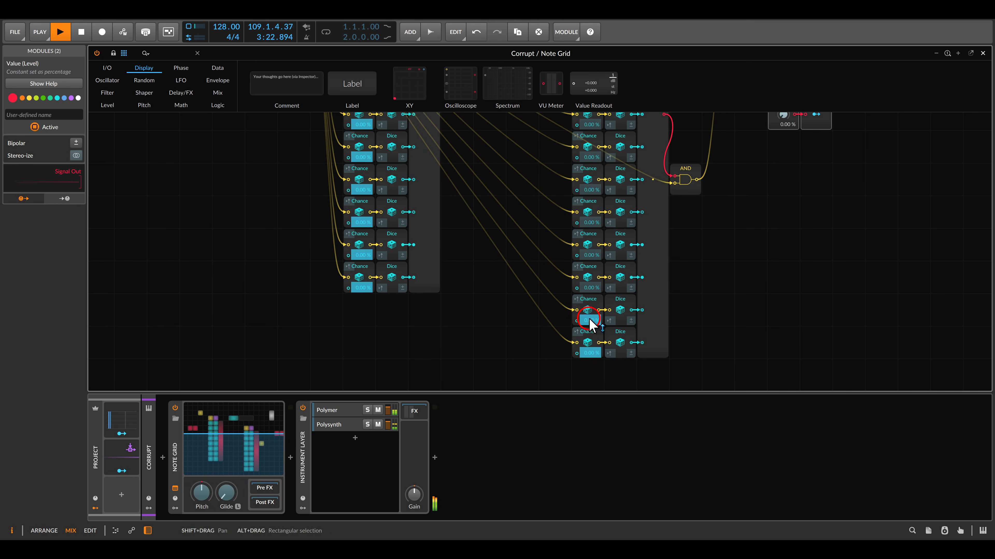
pyautogui.doubleClick(591, 352)
pyautogui.scroll(3, 406, 222)
pyautogui.click(258, 179)
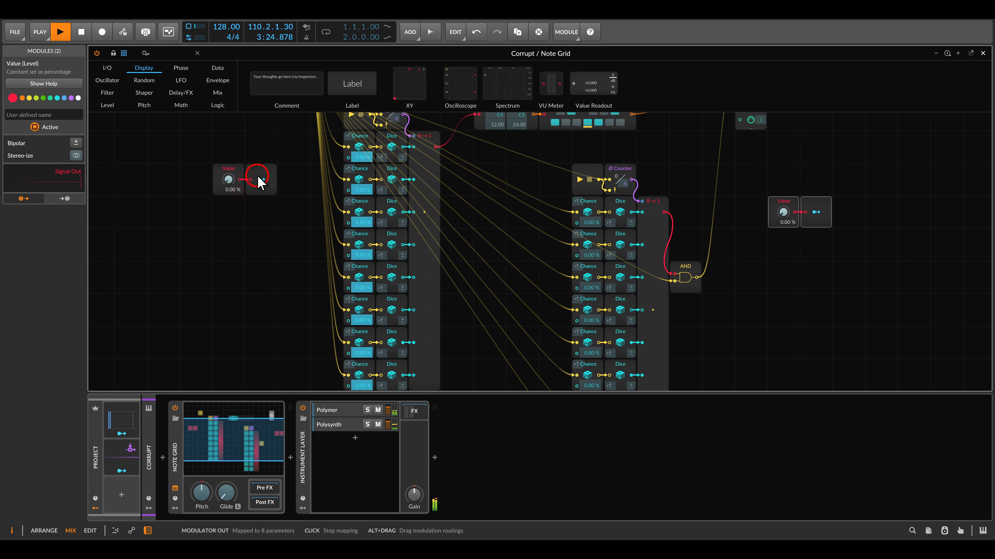
pyautogui.click(258, 178)
# Map the duplicated Modulator Out to the chance amount of all eight Chance modules in the duplicated chain.
pyautogui.click(816, 213)
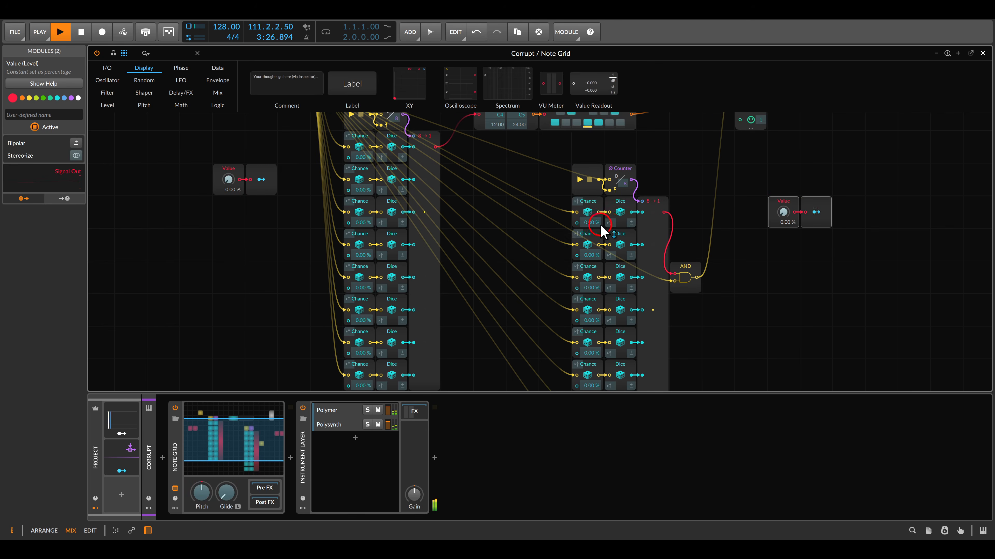
pyautogui.click(596, 223)
pyautogui.click(591, 255)
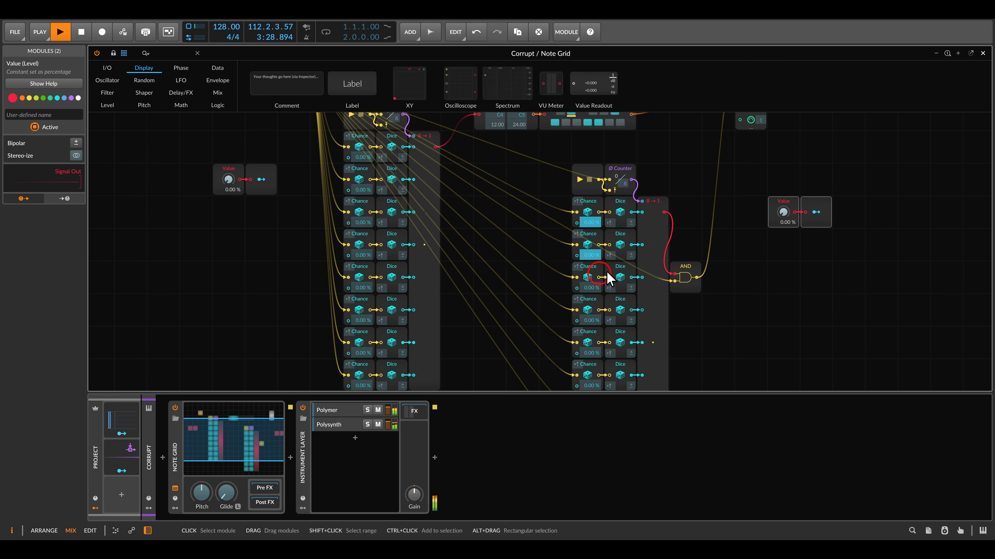
pyautogui.click(595, 288)
pyautogui.click(590, 320)
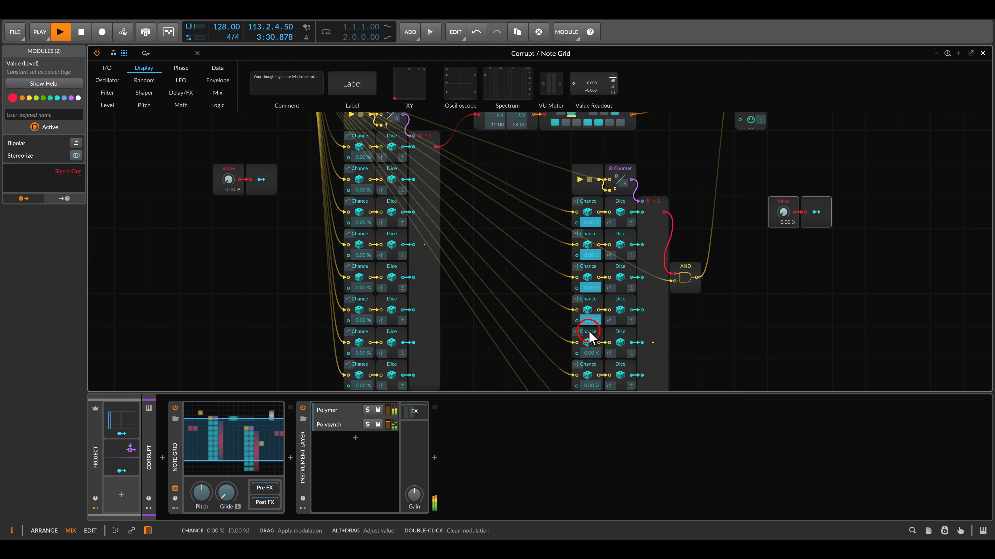
pyautogui.scroll(-3, 589, 337)
pyautogui.click(590, 255)
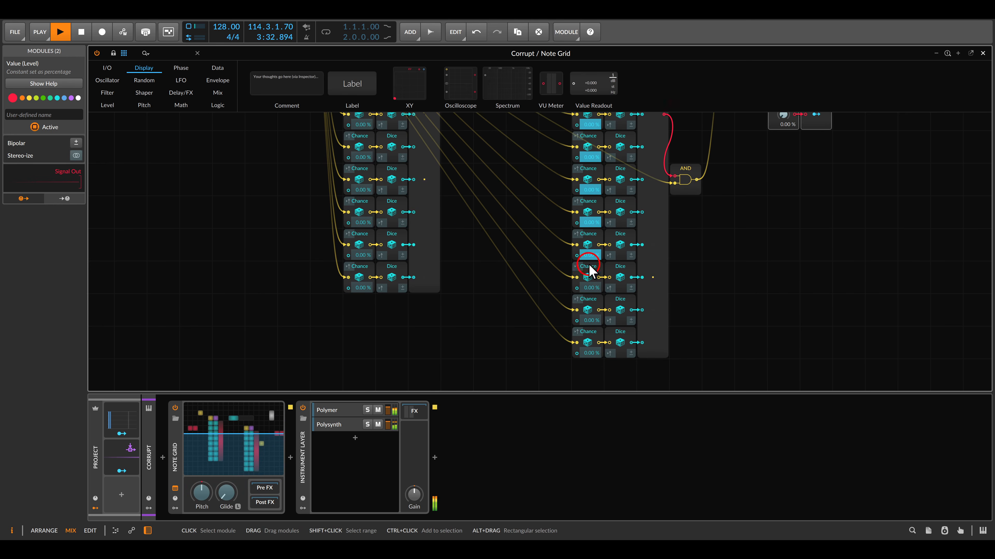
pyautogui.click(590, 288)
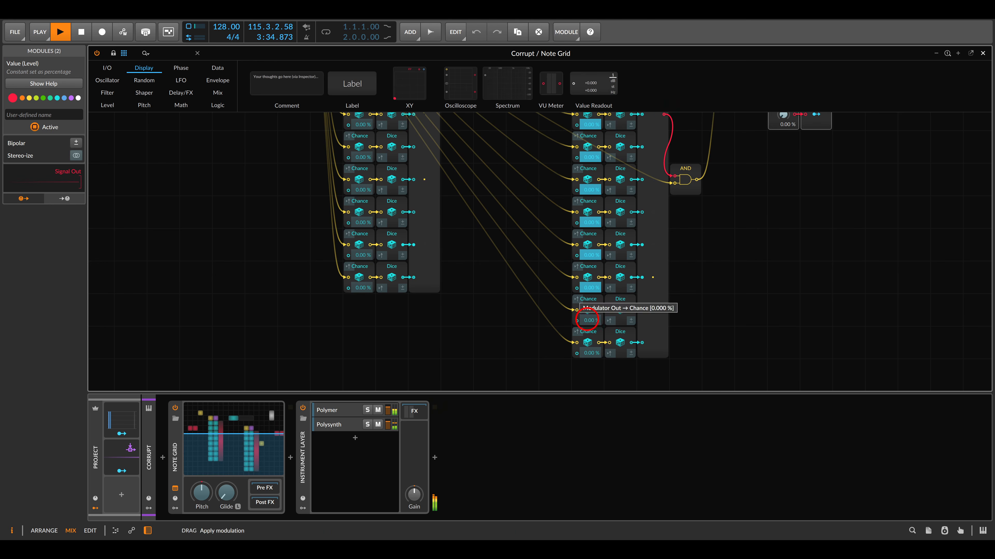
pyautogui.click(589, 320)
pyautogui.click(590, 354)
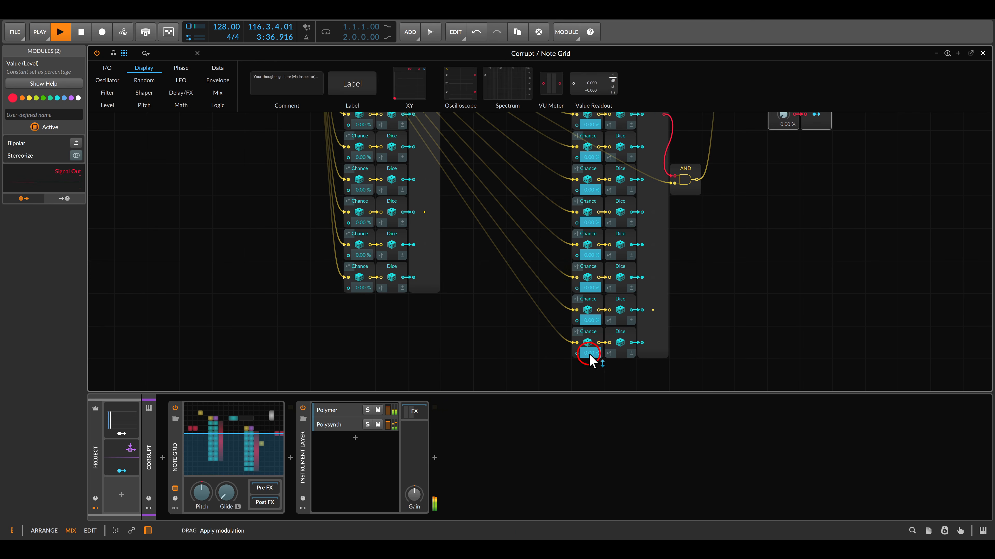
pyautogui.scroll(3, 689, 255)
pyautogui.click(816, 213)
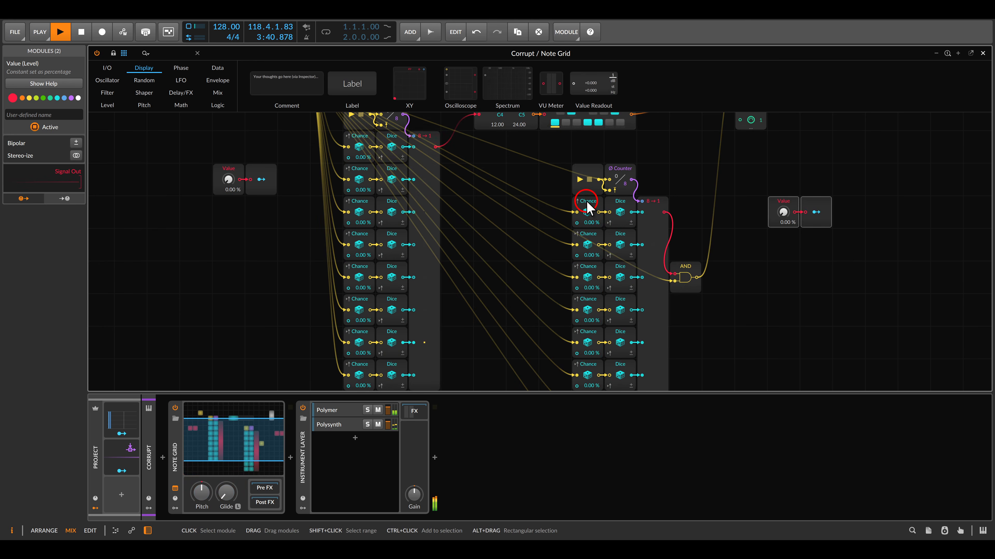
# Test the pitch chain by raising the original Value module to 100 %, then reset it to 0.00 %.
pyautogui.moveTo(229, 179); pyautogui.dragTo(228, 148)
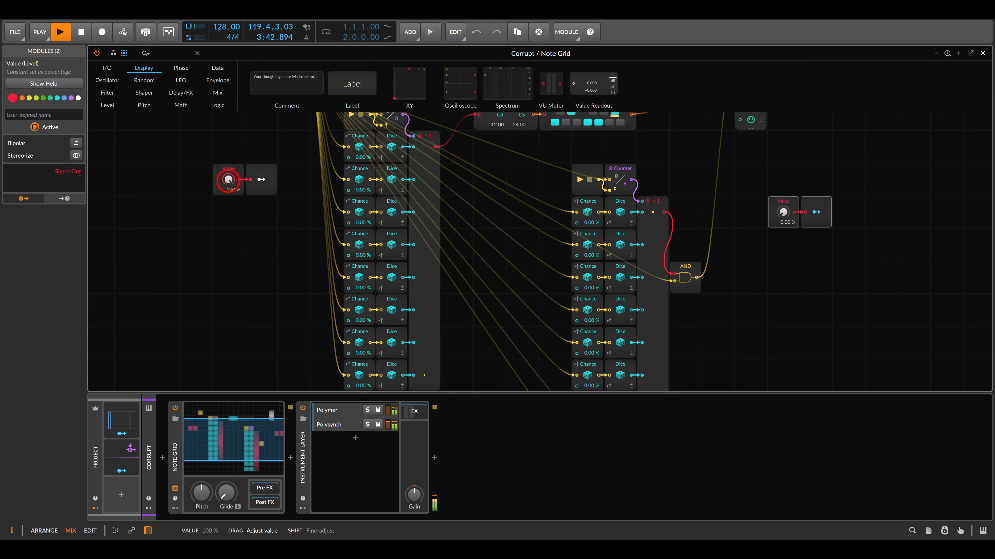
pyautogui.click(249, 246)
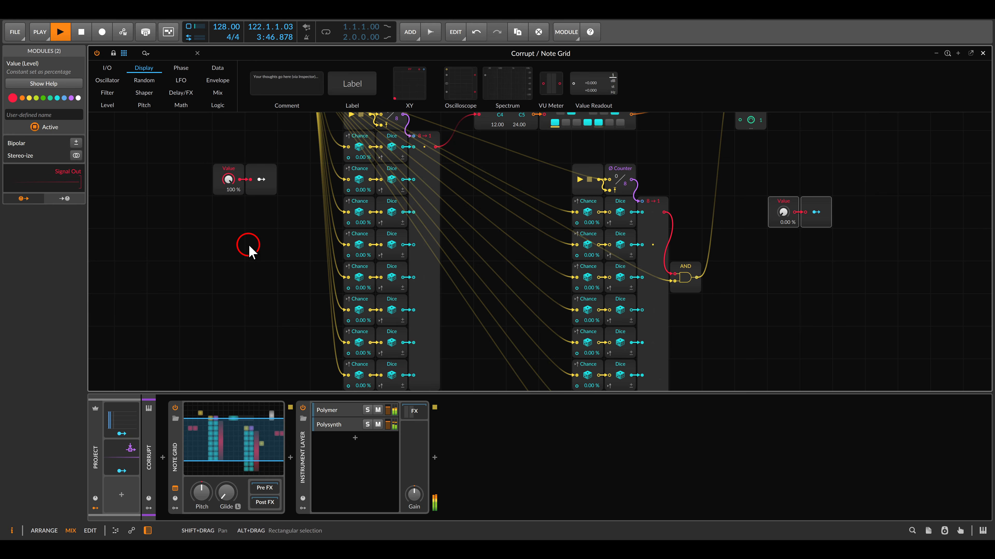
pyautogui.doubleClick(228, 180)
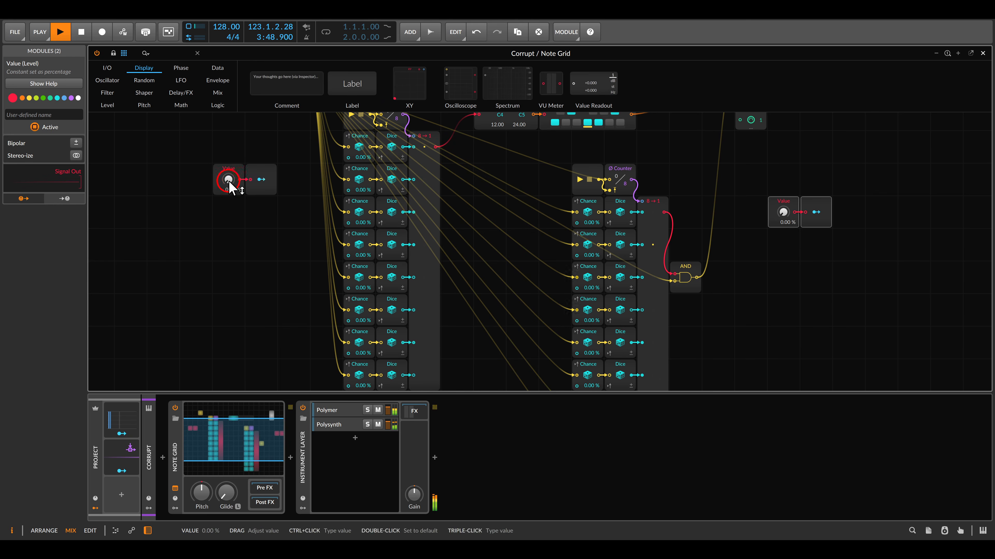
# Raise the duplicated Value module to 100 % during playback to corrupt the gate chain.
pyautogui.click(761, 206)
pyautogui.moveTo(783, 213); pyautogui.dragTo(783, 180)
pyautogui.click(740, 203)
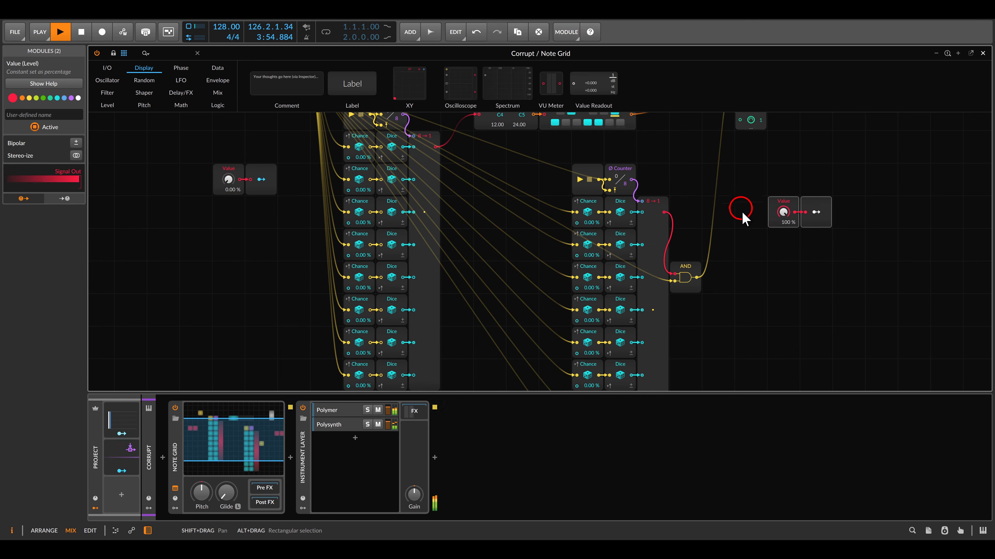
pyautogui.moveTo(753, 243); pyautogui.dragTo(755, 194)
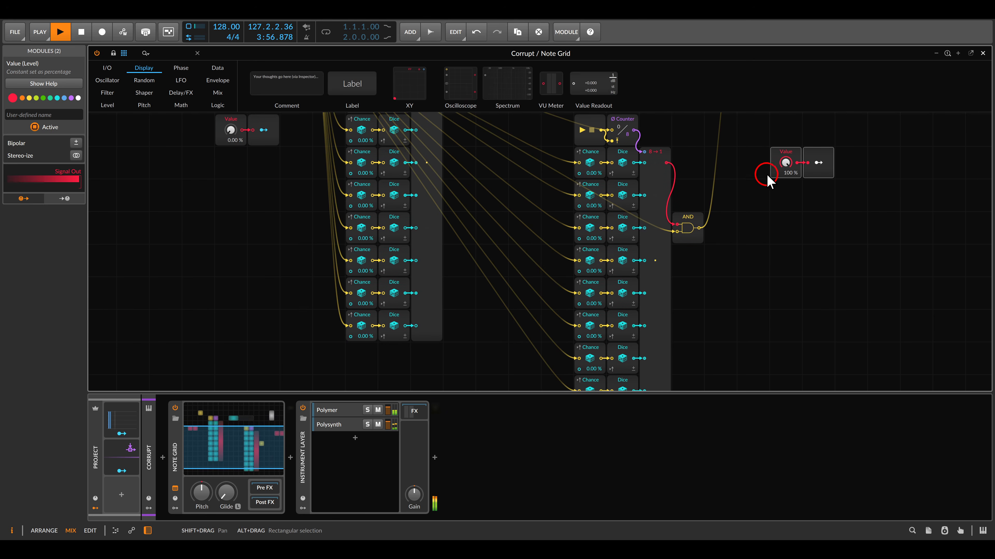
pyautogui.click(785, 163)
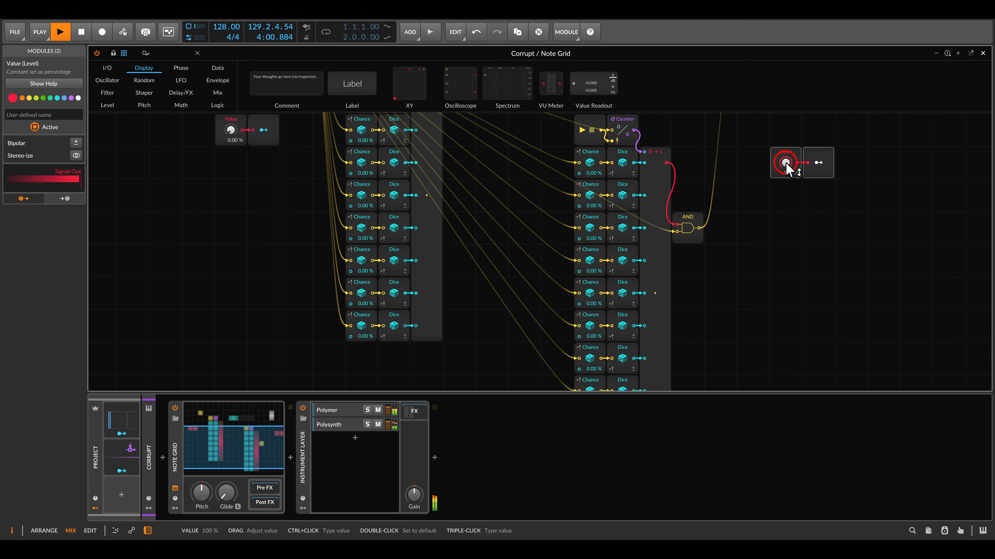
# Set the step count of the original Ø Counter to 7 and of the duplicated Ø Counter to 5.
pyautogui.moveTo(548, 171); pyautogui.dragTo(681, 280)
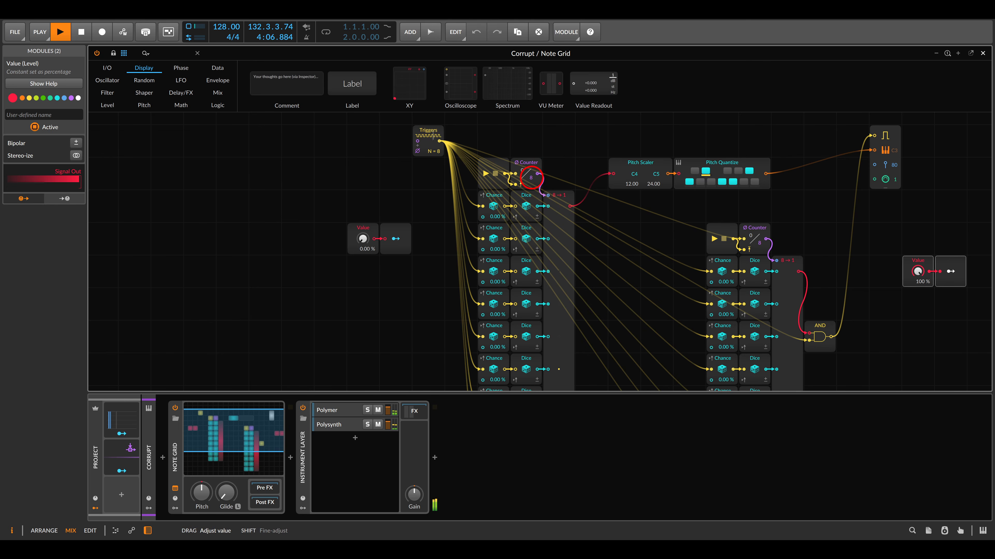
pyautogui.moveTo(532, 177); pyautogui.dragTo(532, 180)
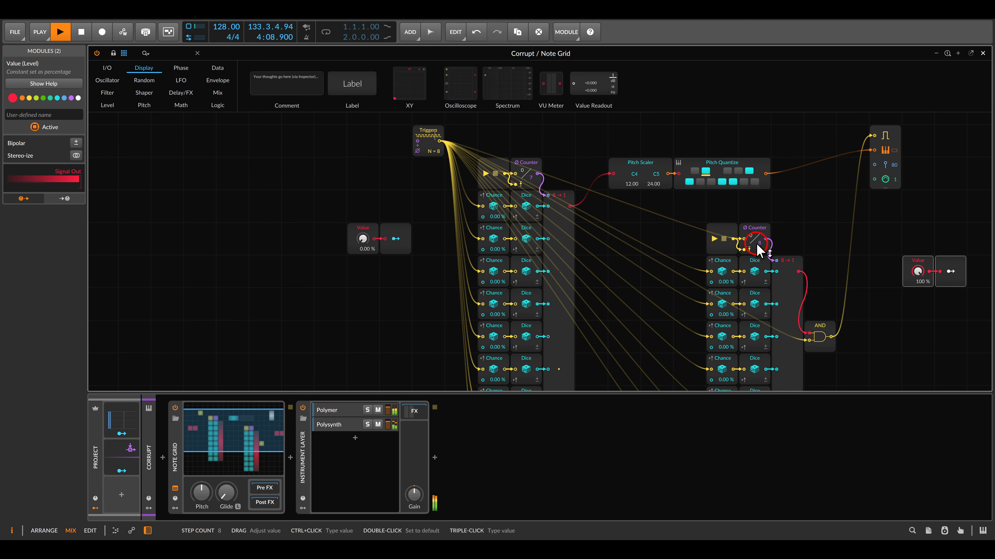
pyautogui.moveTo(757, 243); pyautogui.dragTo(758, 247)
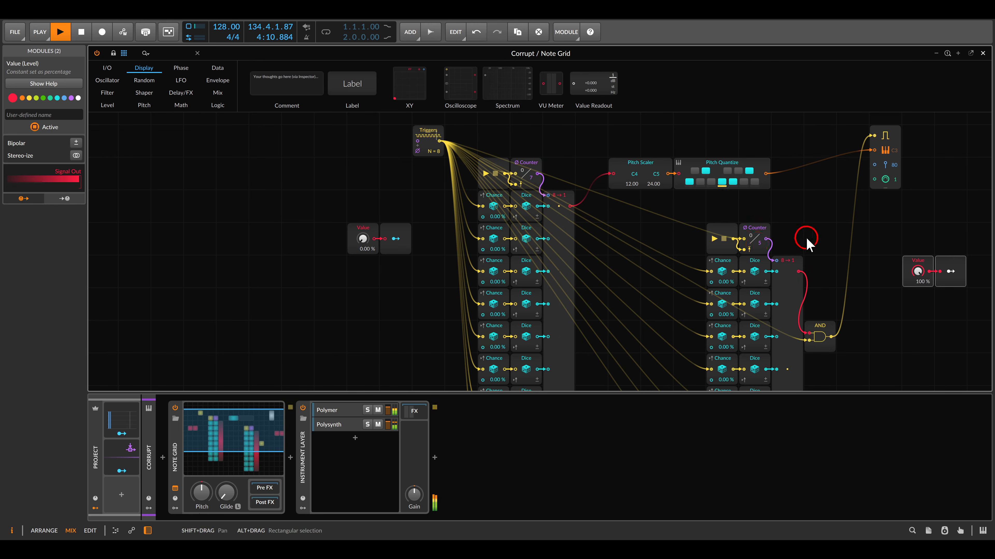
# Set the duplicated Value module to 4.00 % and the original Value module to 3.25 %.
pyautogui.moveTo(831, 242); pyautogui.dragTo(752, 128)
pyautogui.moveTo(840, 160)
pyautogui.mouseDown()
pyautogui.moveTo(840, 220)
pyautogui.moveTo(840, 155)
pyautogui.moveTo(837, 162)
pyautogui.mouseUp()
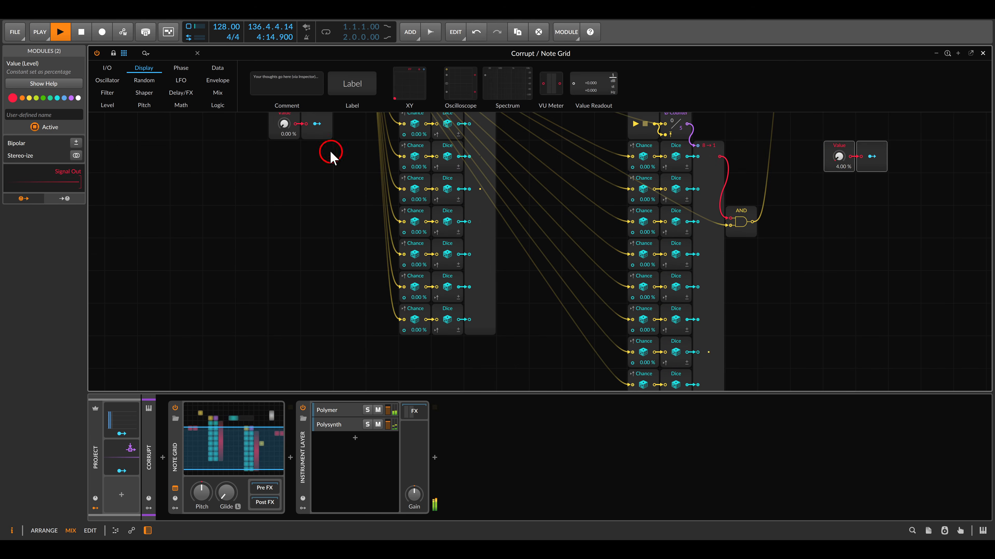
pyautogui.moveTo(284, 125); pyautogui.dragTo(284, 127)
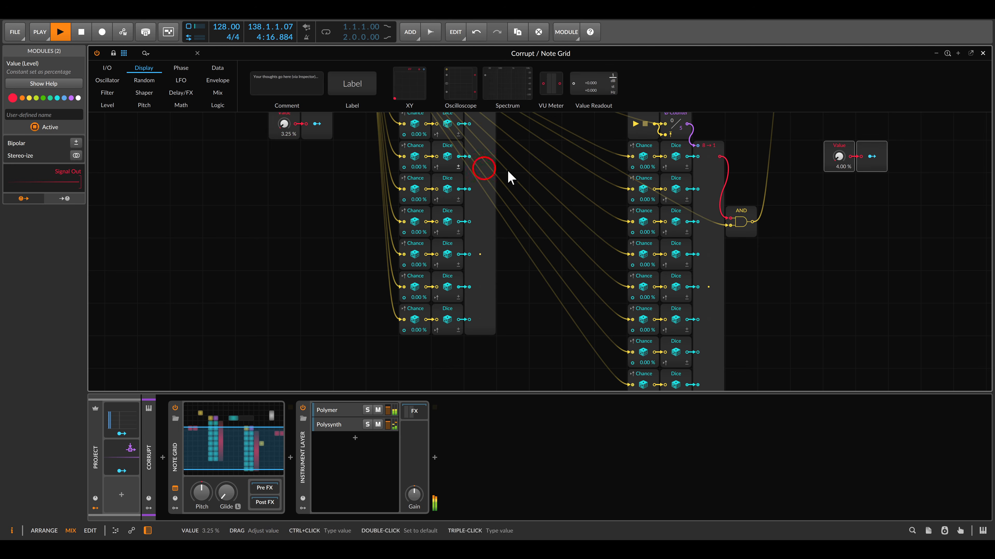
pyautogui.scroll(-1, 552, 172)
pyautogui.moveTo(566, 159); pyautogui.dragTo(565, 210)
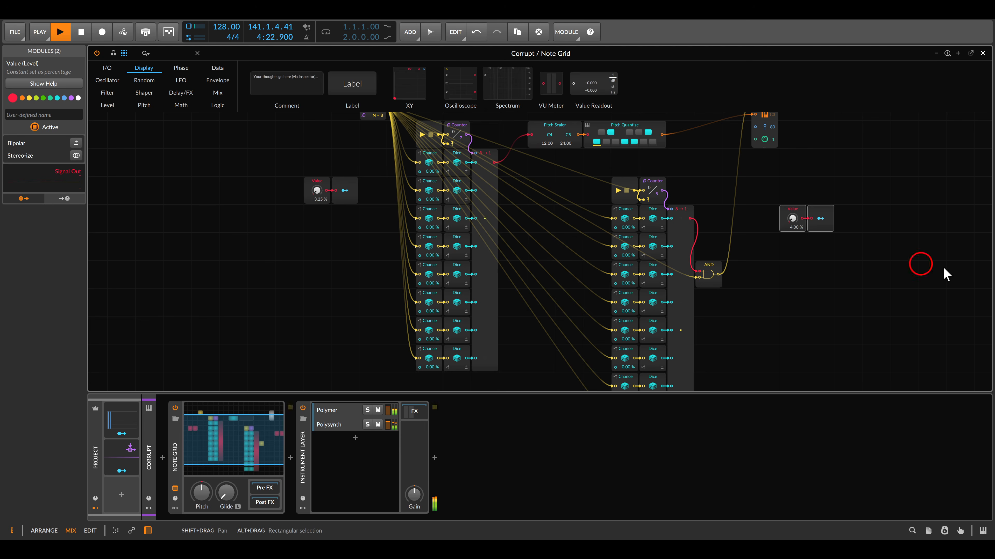
pyautogui.moveTo(544, 247); pyautogui.dragTo(577, 244)
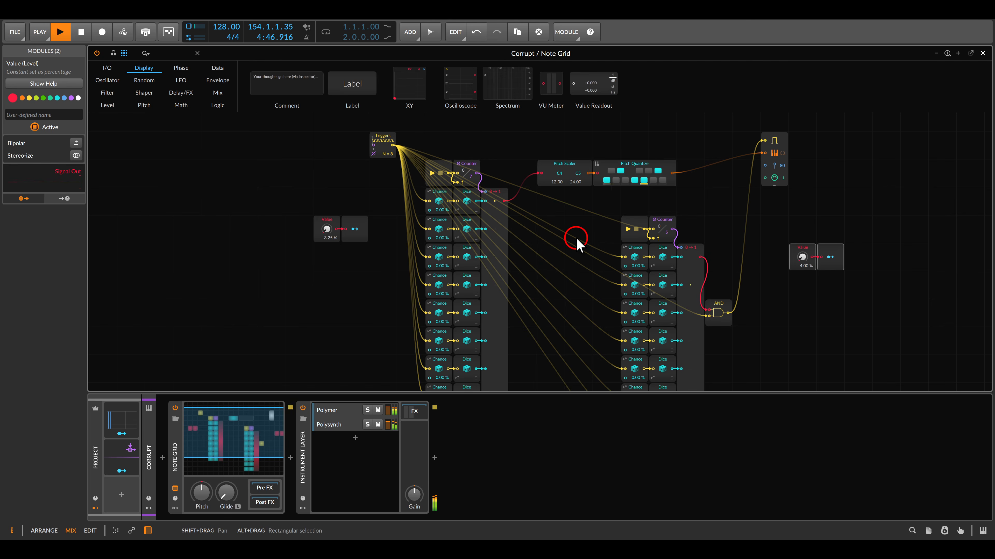
# Close the Note Grid editor and launch the Scene 1 clips on the Kick, Hats, Clap, Bass and Lead tracks during playback.
pyautogui.press('Escape')
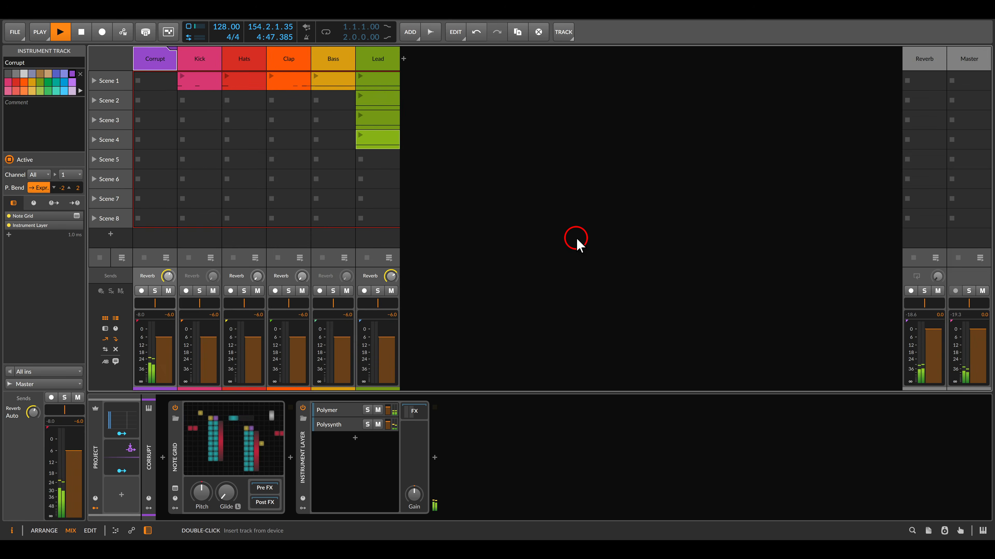
pyautogui.click(176, 79)
pyautogui.click(206, 142)
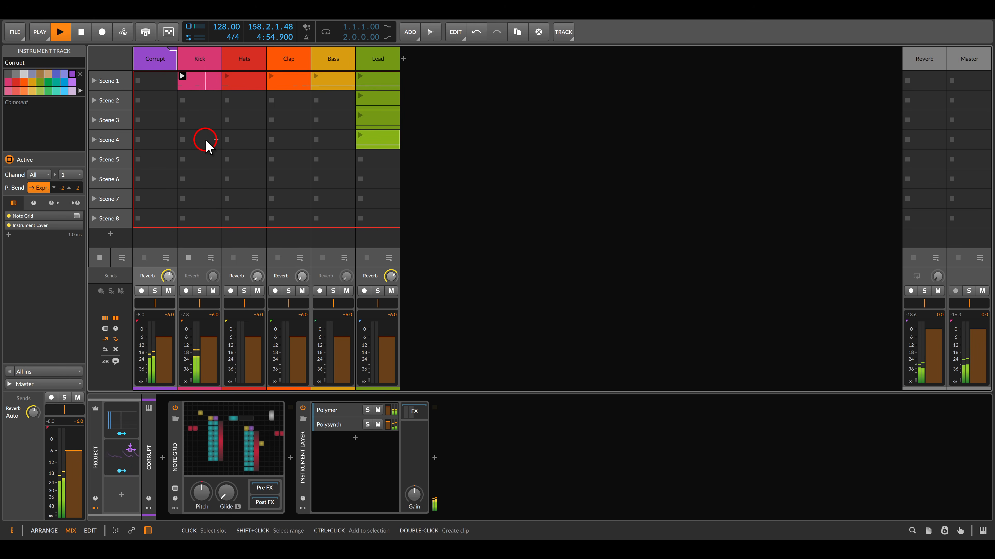
pyautogui.click(227, 76)
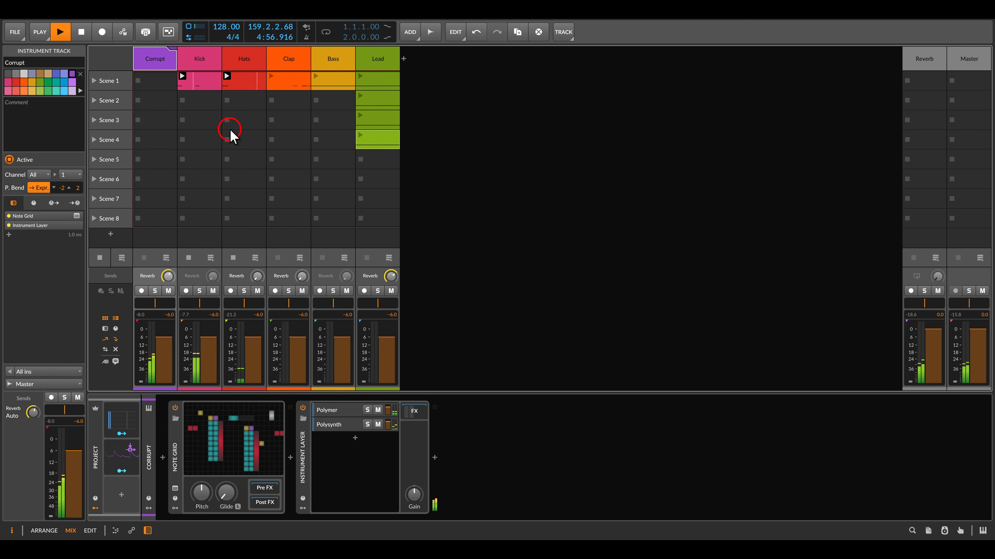
pyautogui.click(271, 76)
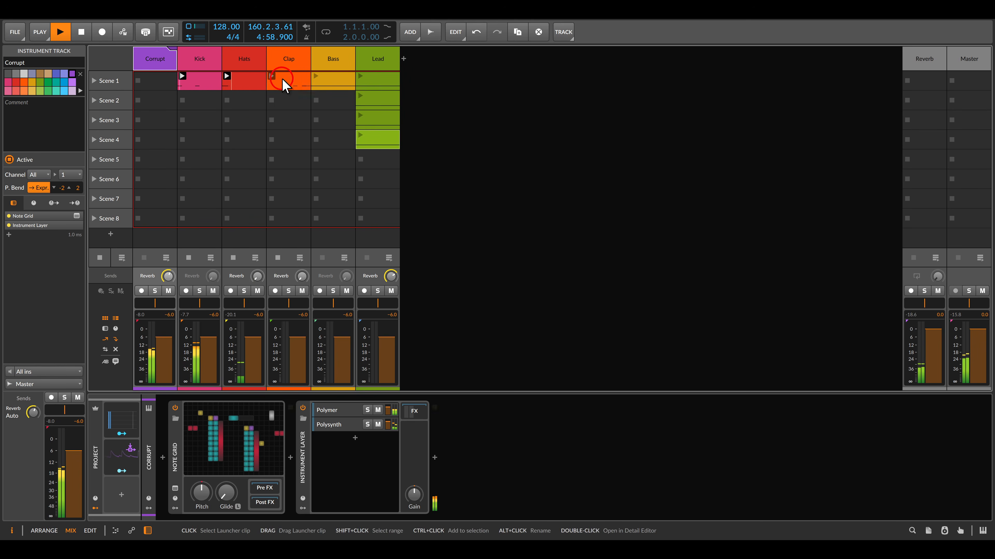
pyautogui.click(316, 76)
pyautogui.click(360, 76)
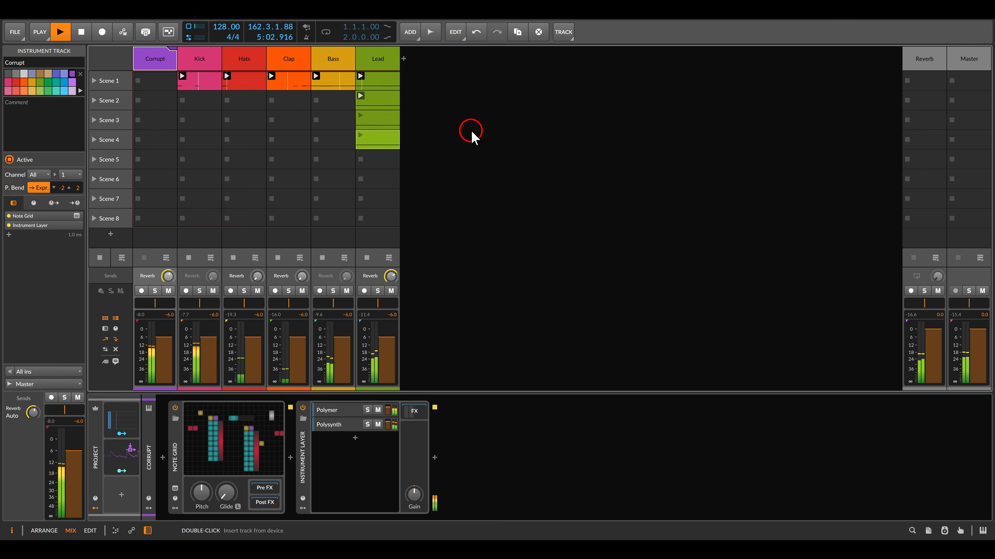
# Reopen the Corrupt track's Note Grid and set the duplicated Value module to 0.00 % to stop corrupting the gate chain.
pyautogui.click(229, 451)
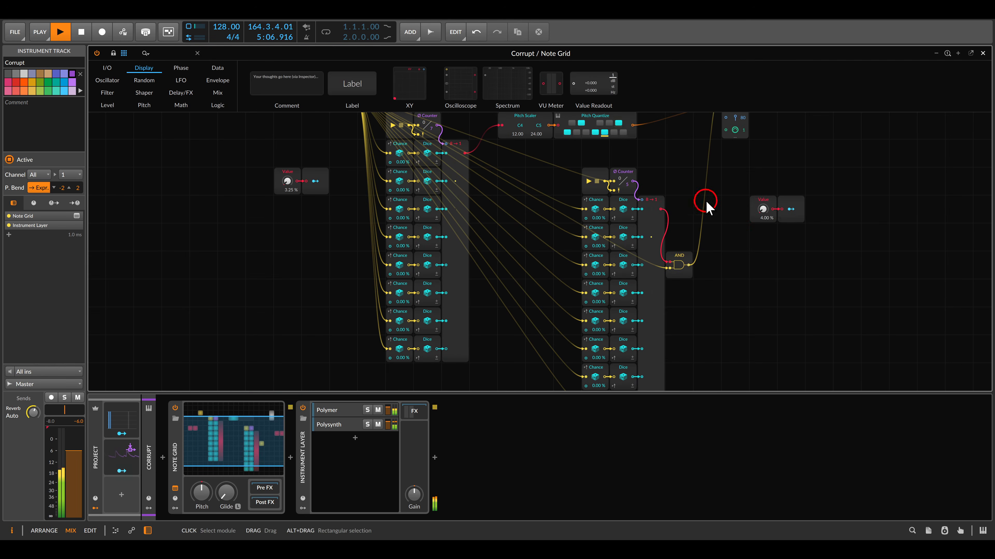
pyautogui.moveTo(762, 209); pyautogui.dragTo(762, 250)
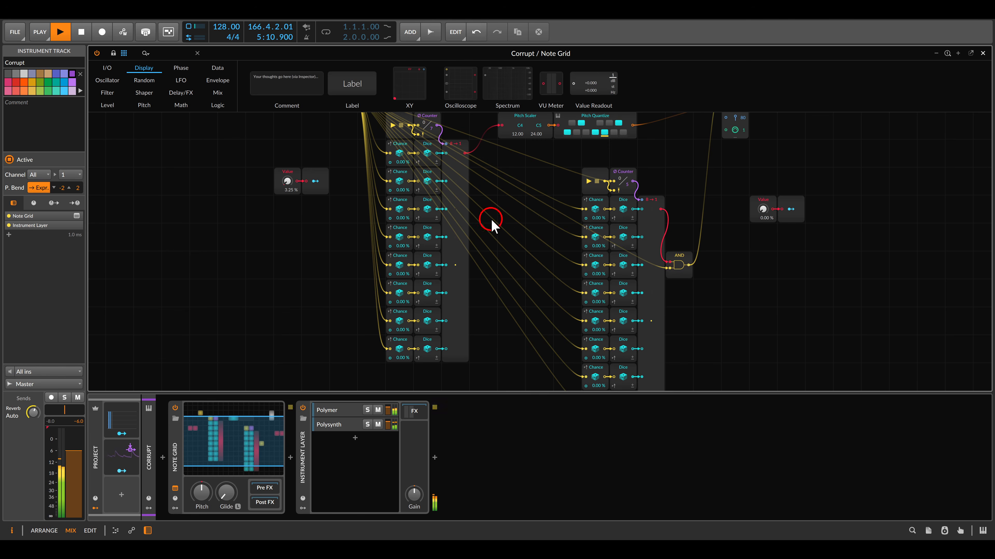
# Corrupt the pitch chain by raising the original Value module to 100 %, and return both Value modules to 0.00 %.
pyautogui.moveTo(287, 181); pyautogui.dragTo(288, 157)
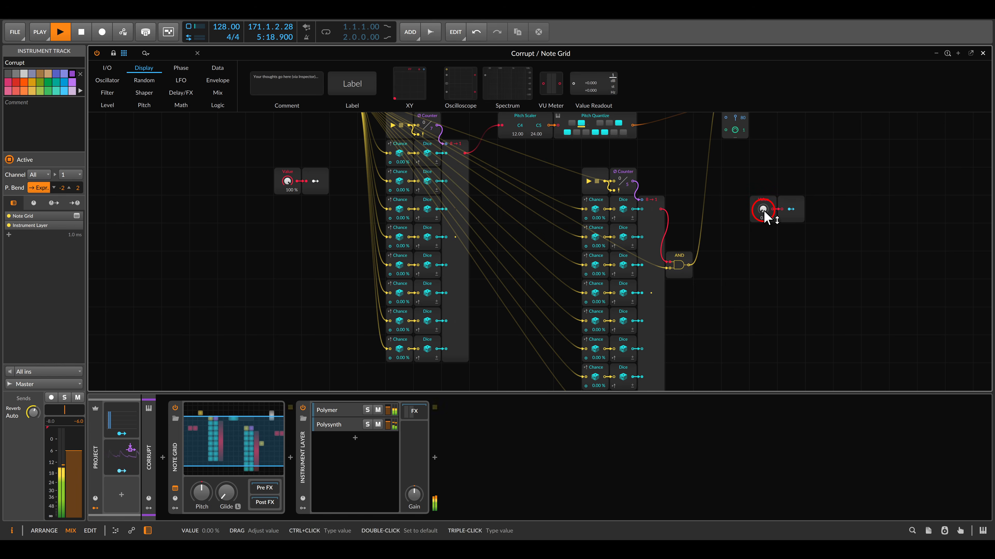
pyautogui.moveTo(763, 210); pyautogui.dragTo(763, 240)
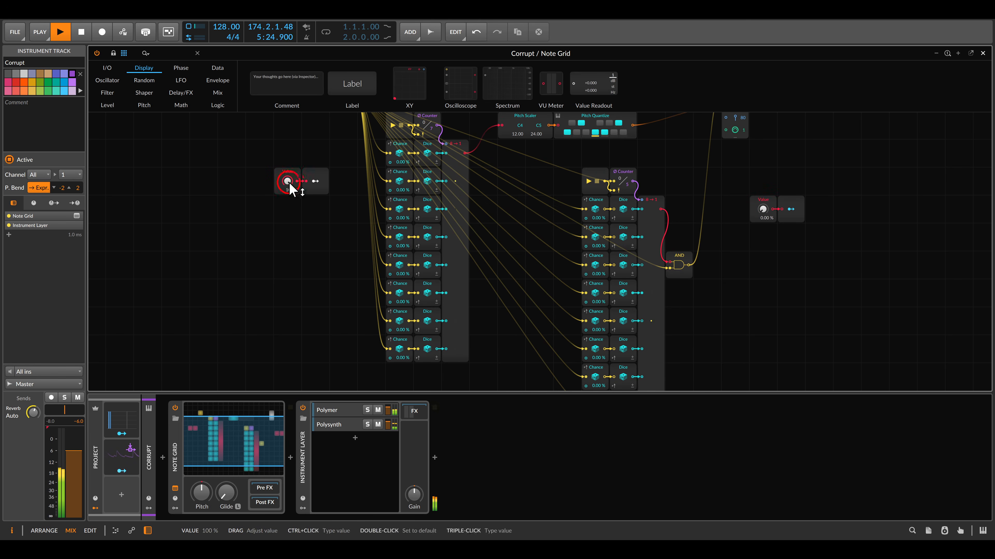
pyautogui.moveTo(290, 184); pyautogui.dragTo(289, 215)
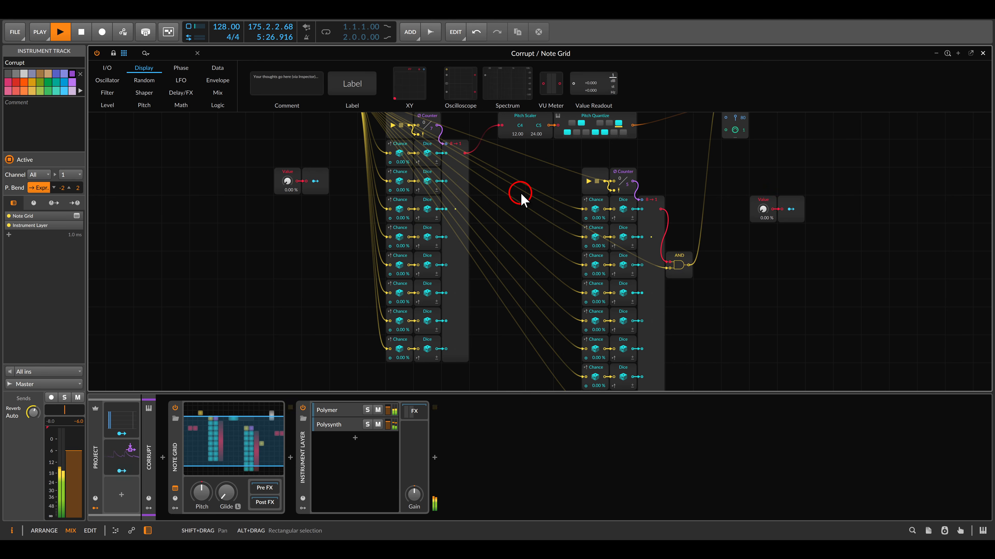
# Corrupt the gate chain by raising the duplicated Value module to 100 % and resetting it to 0.00 %, and raise the original Value module.
pyautogui.moveTo(763, 209); pyautogui.dragTo(763, 179)
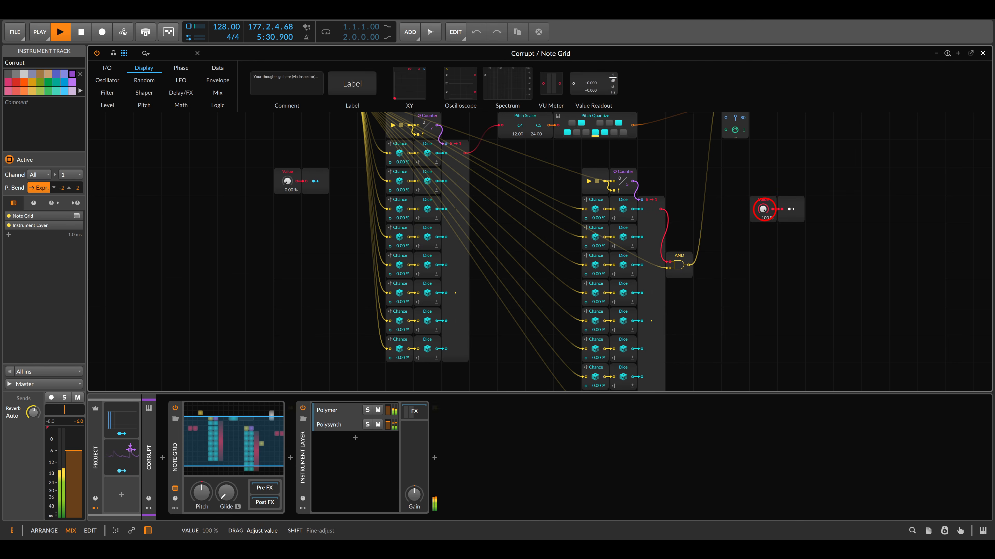
pyautogui.moveTo(763, 209); pyautogui.dragTo(764, 239)
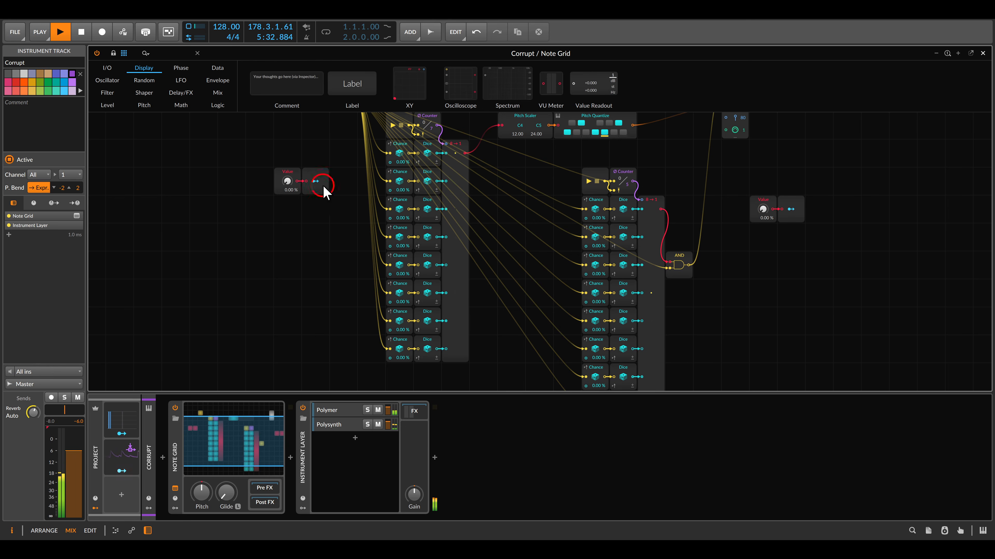
pyautogui.moveTo(288, 181); pyautogui.dragTo(289, 181)
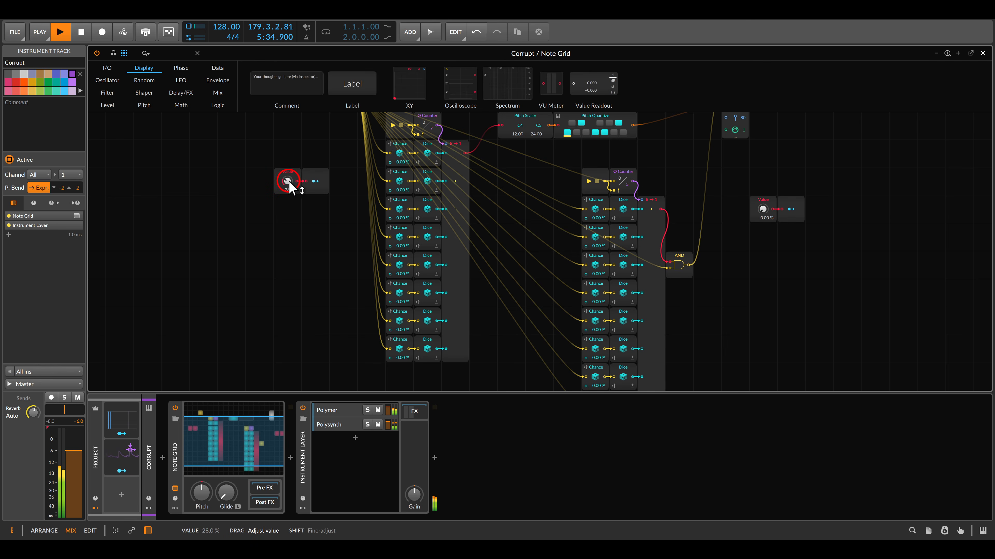